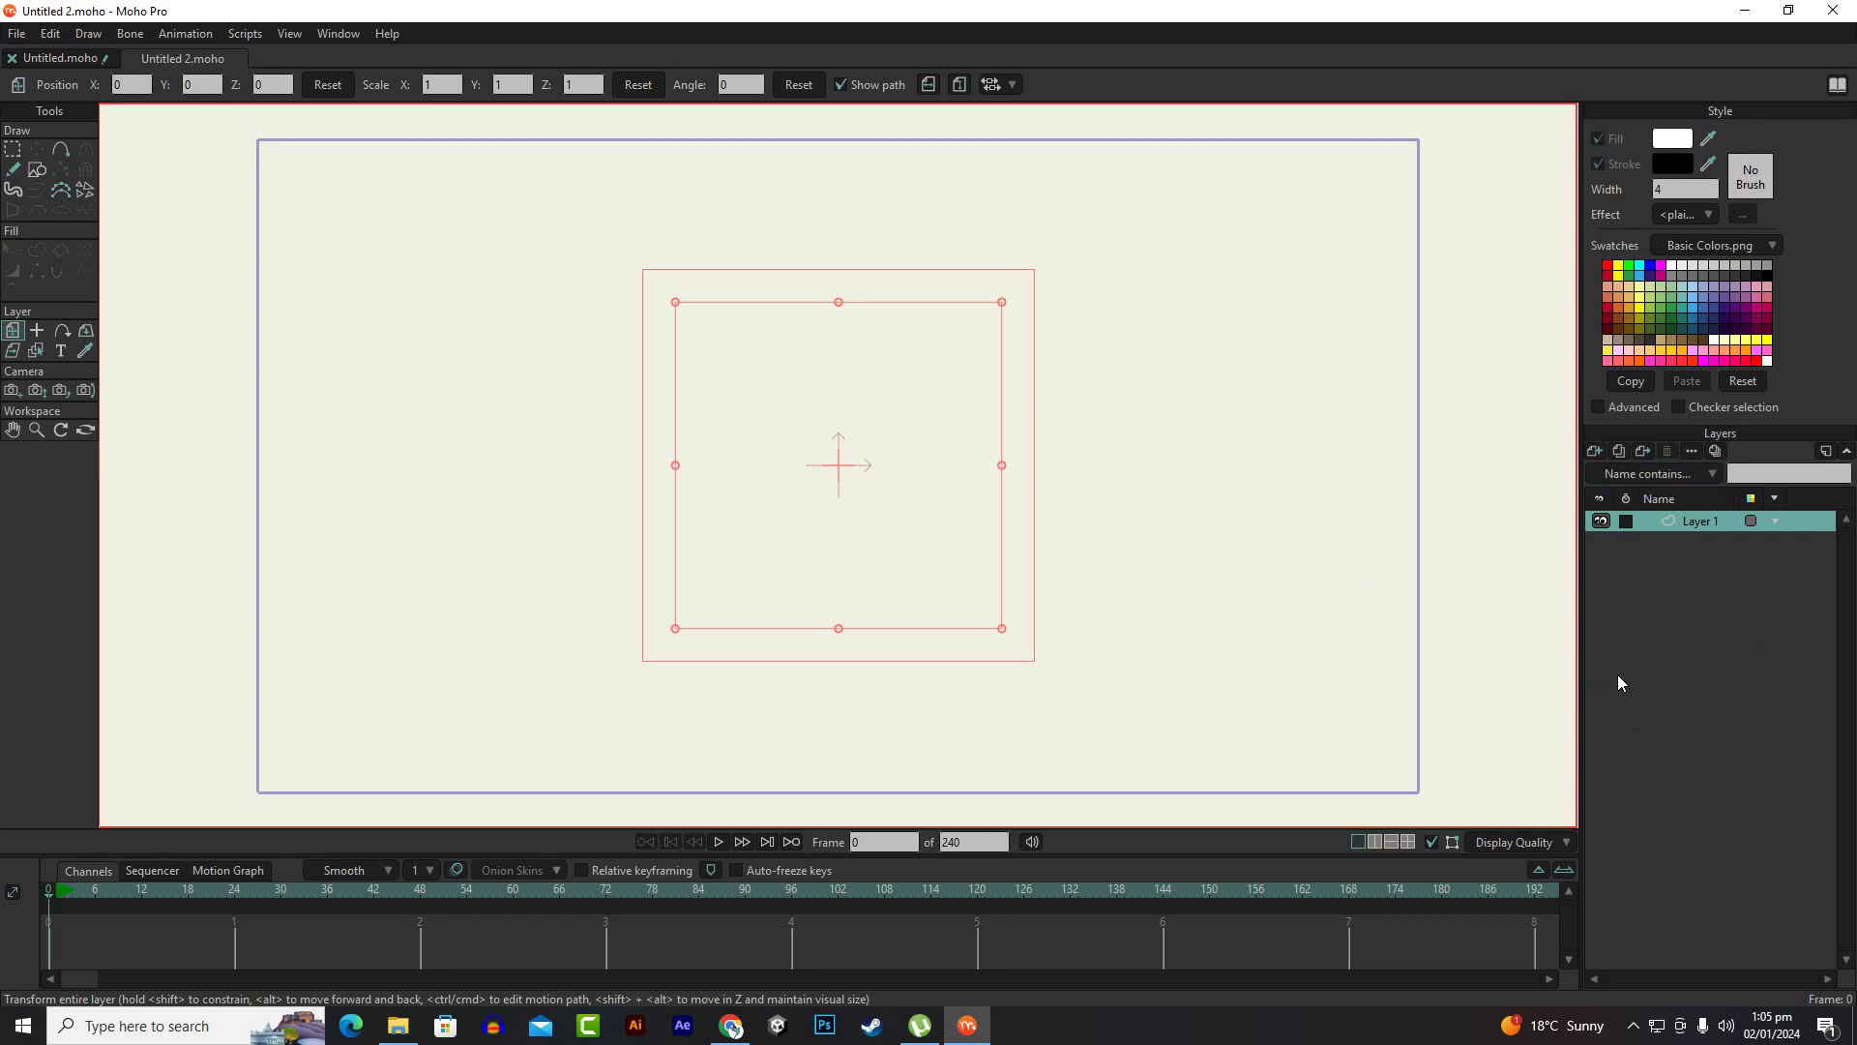
Widen the Layers area and add arm.png from the mohoArt folder as an image layer
drag(1580, 592, 1507, 600)
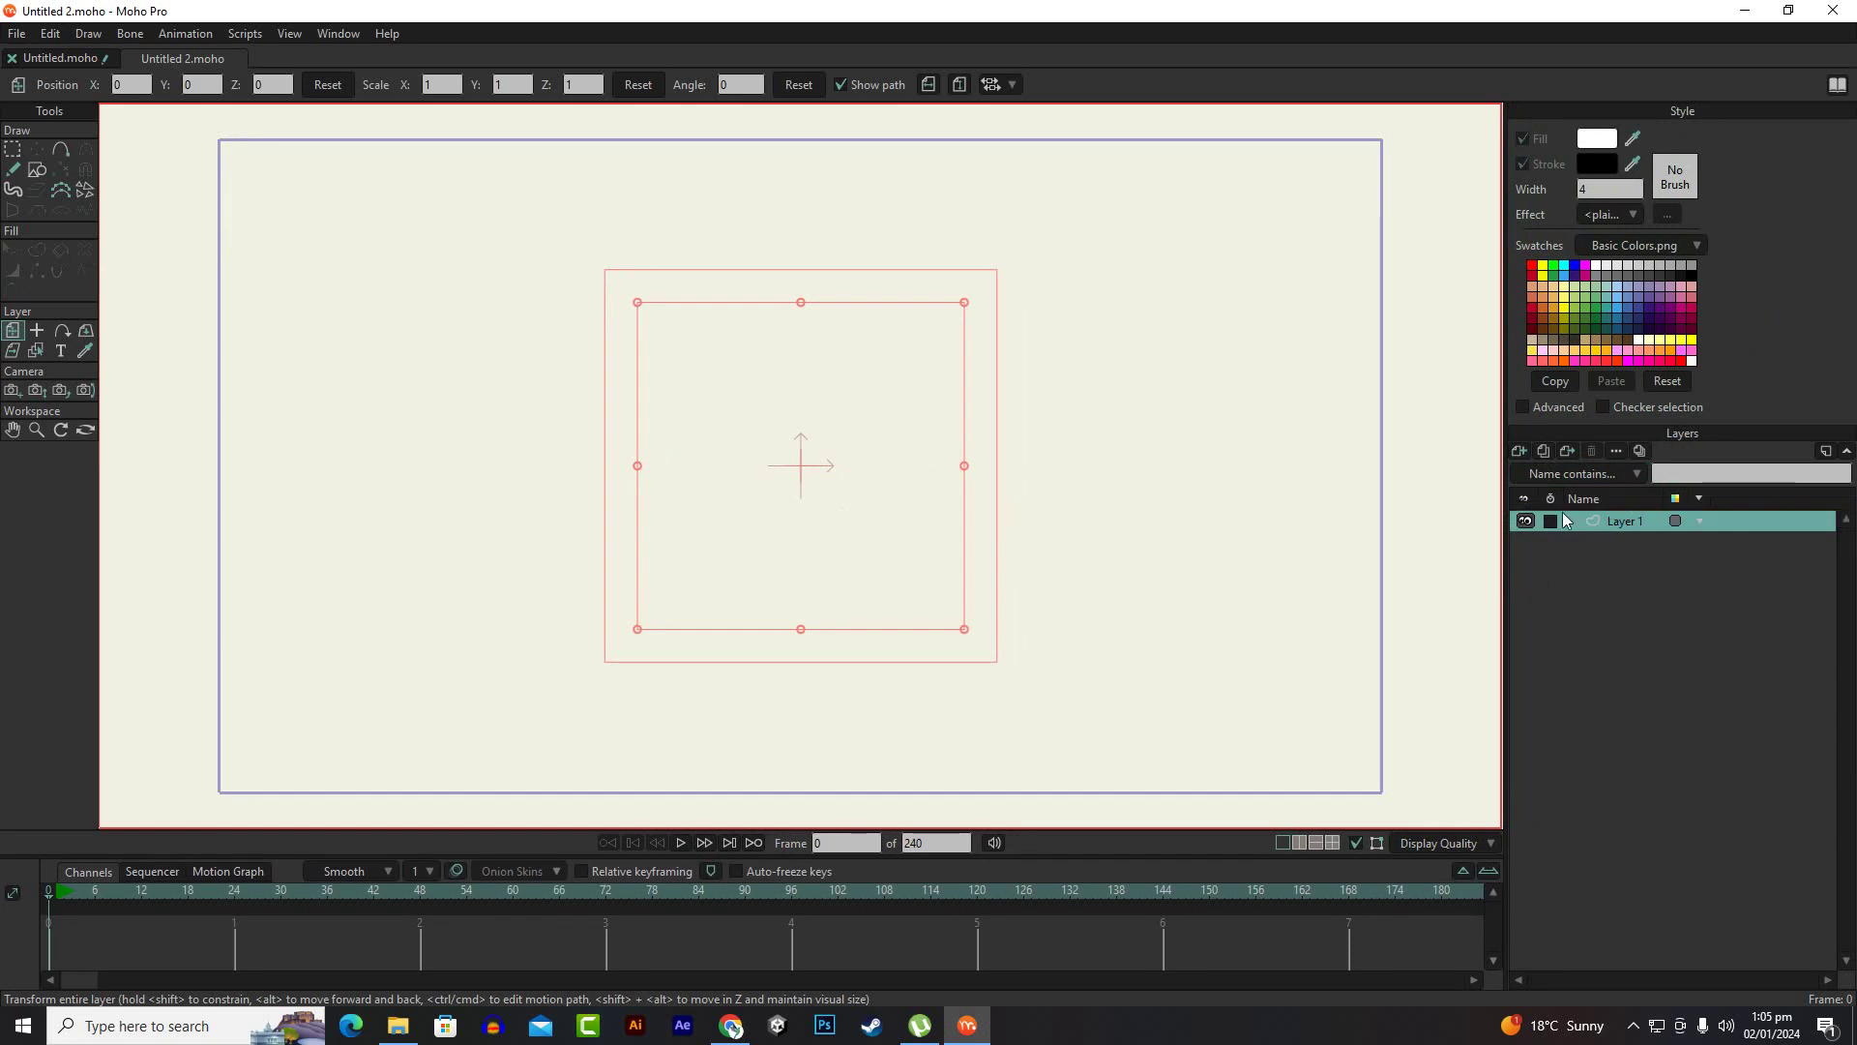
click(1520, 451)
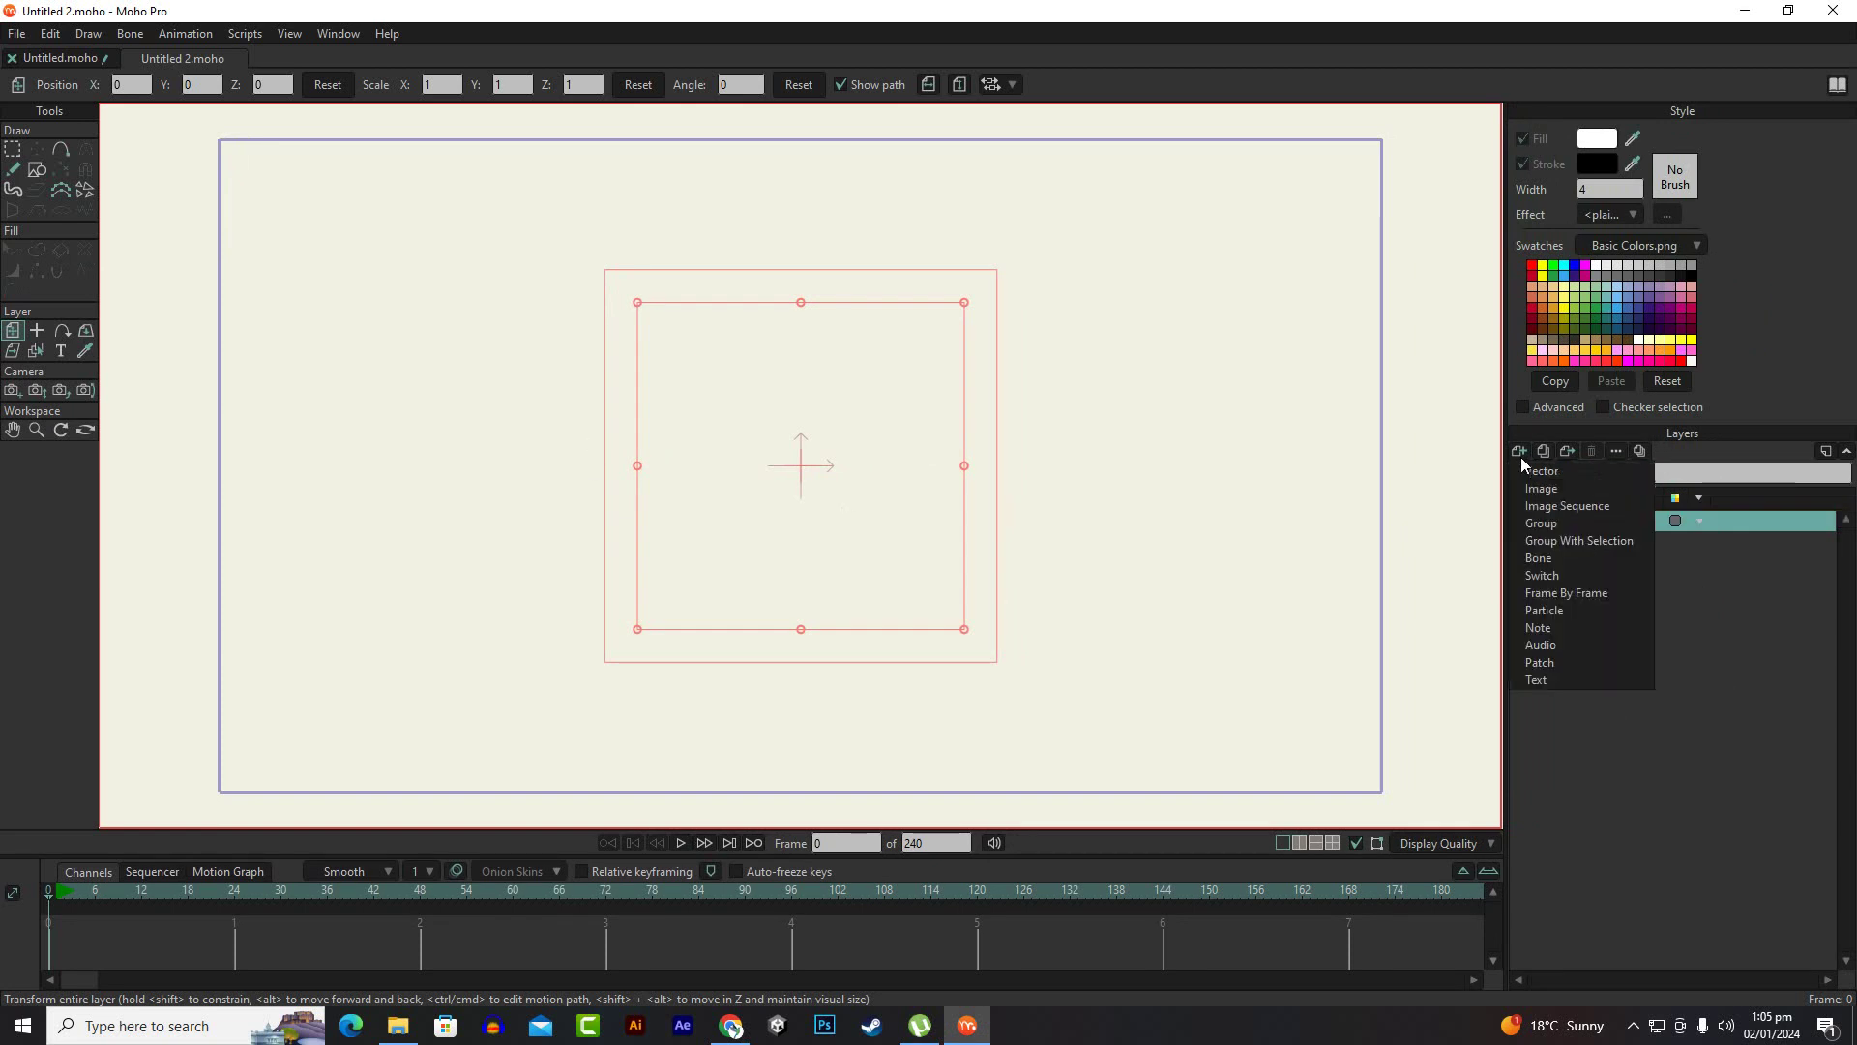
click(1553, 501)
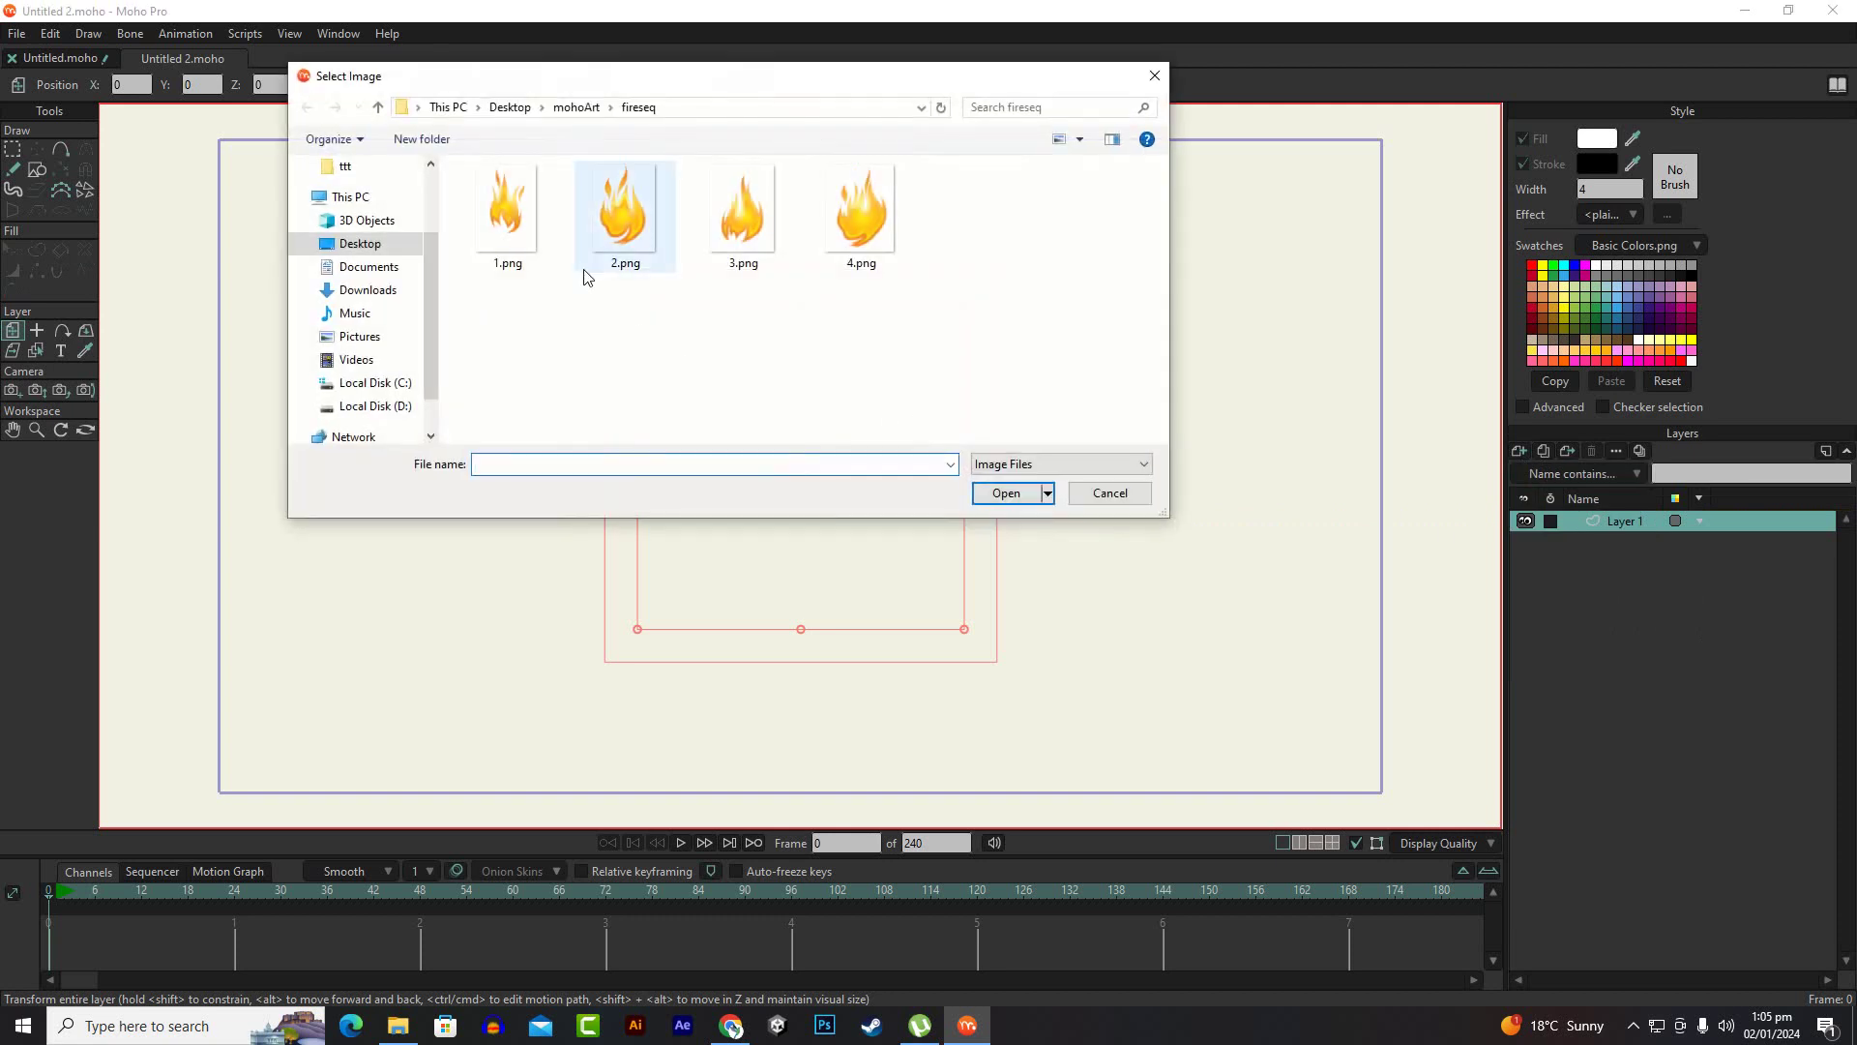
click(580, 110)
double_click(635, 231)
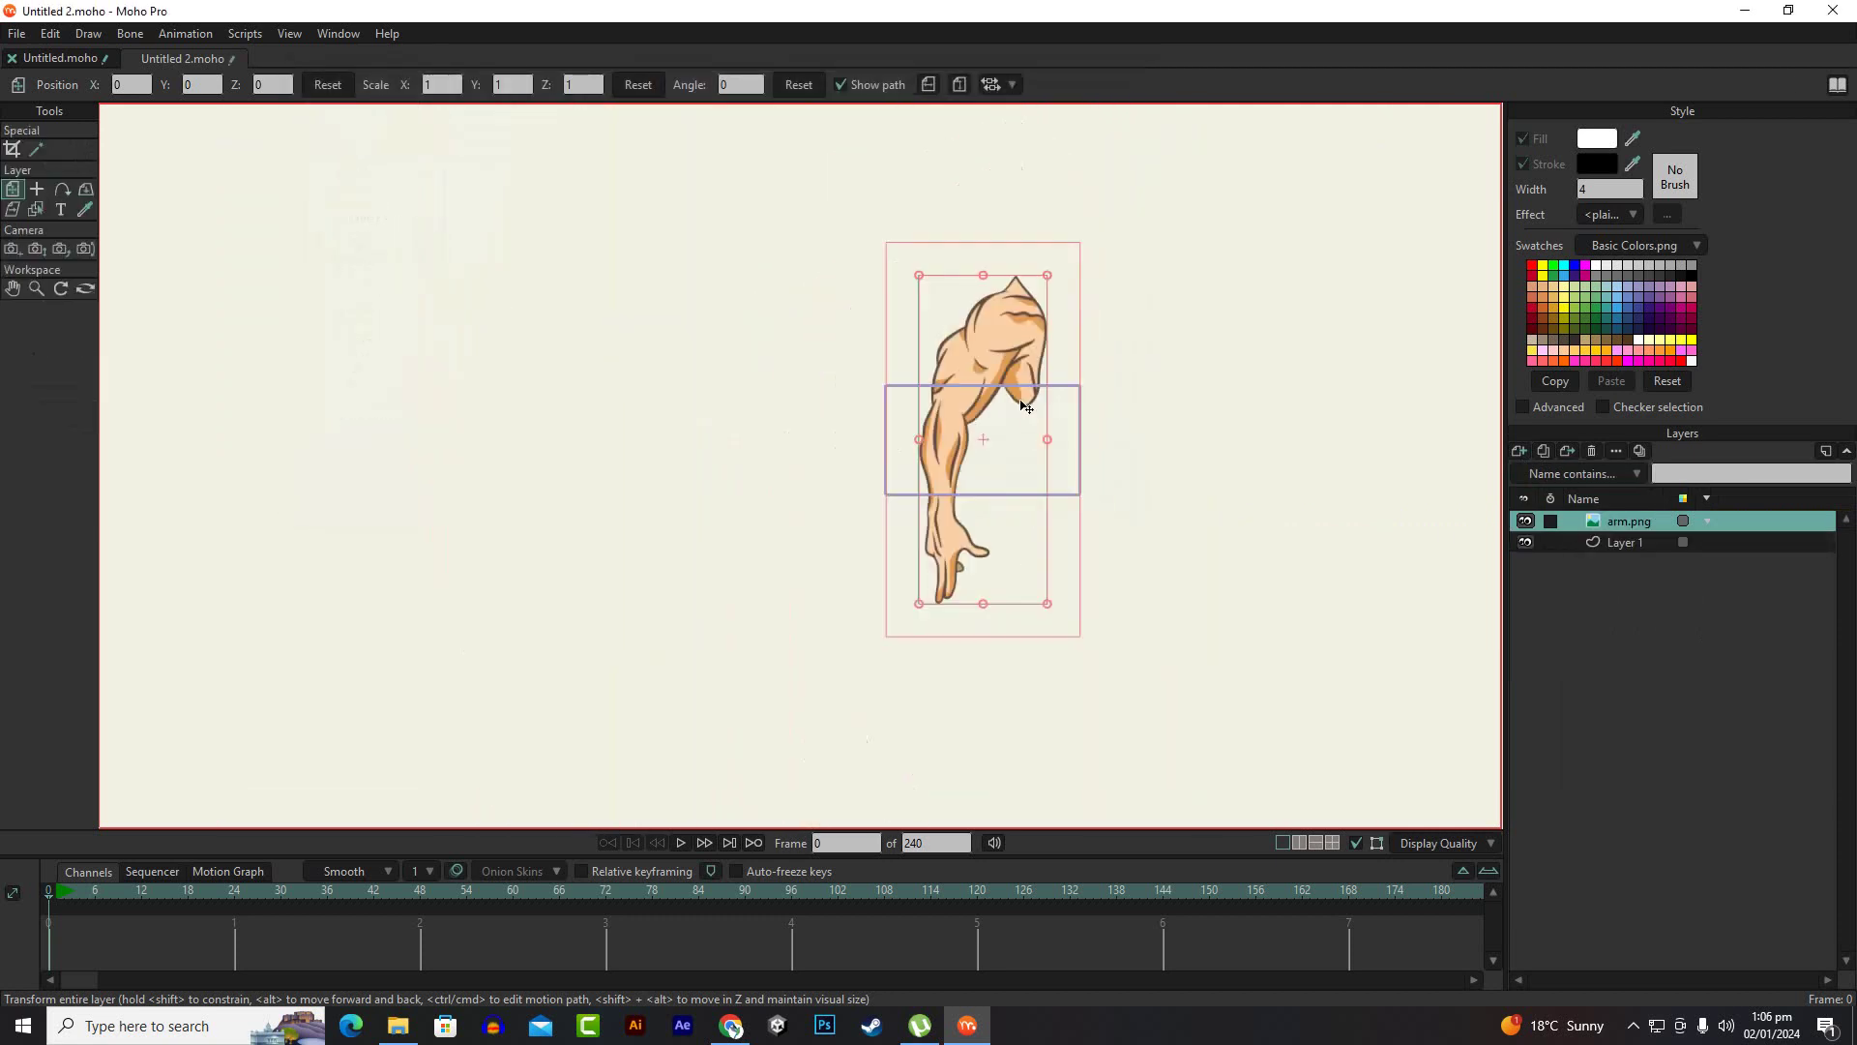
Scale the arm image down uniformly to about 0.30 so it fits inside the project frame
scroll(1053, 329, up, 2)
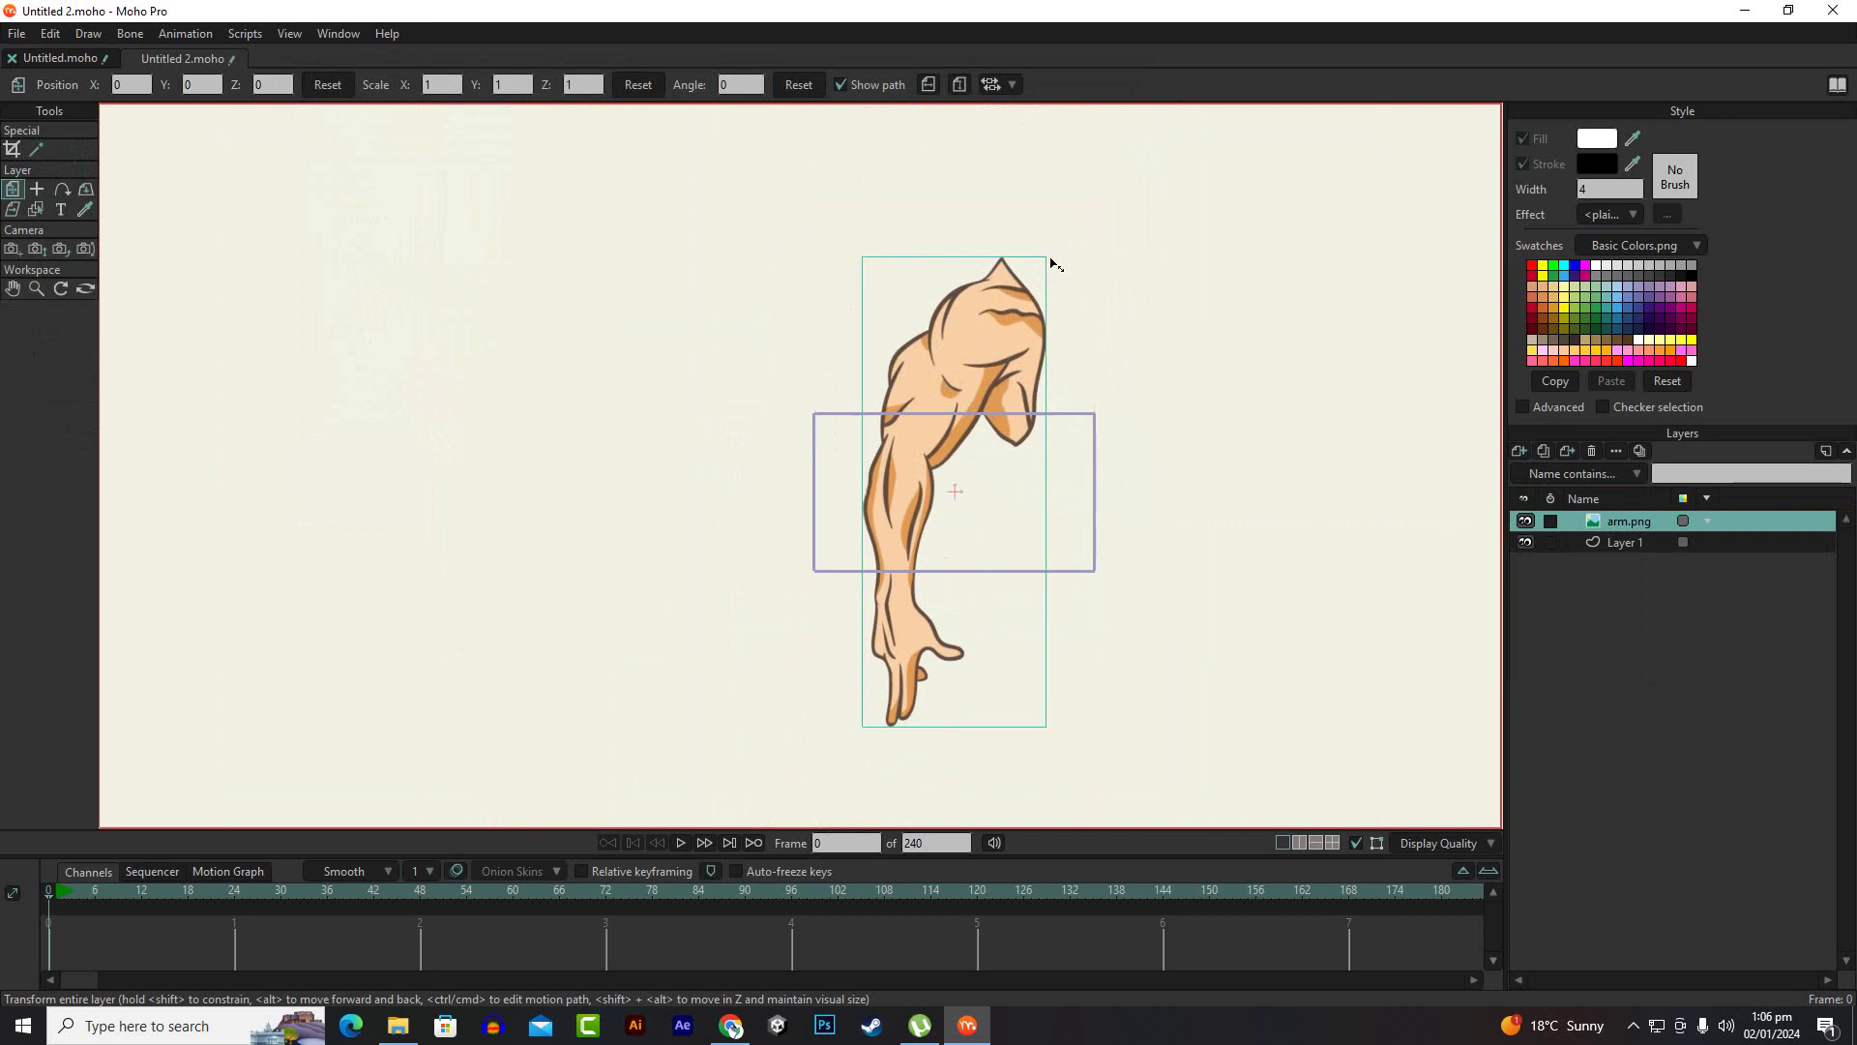
drag(1052, 263, 983, 422)
scroll(1161, 543, up, 3)
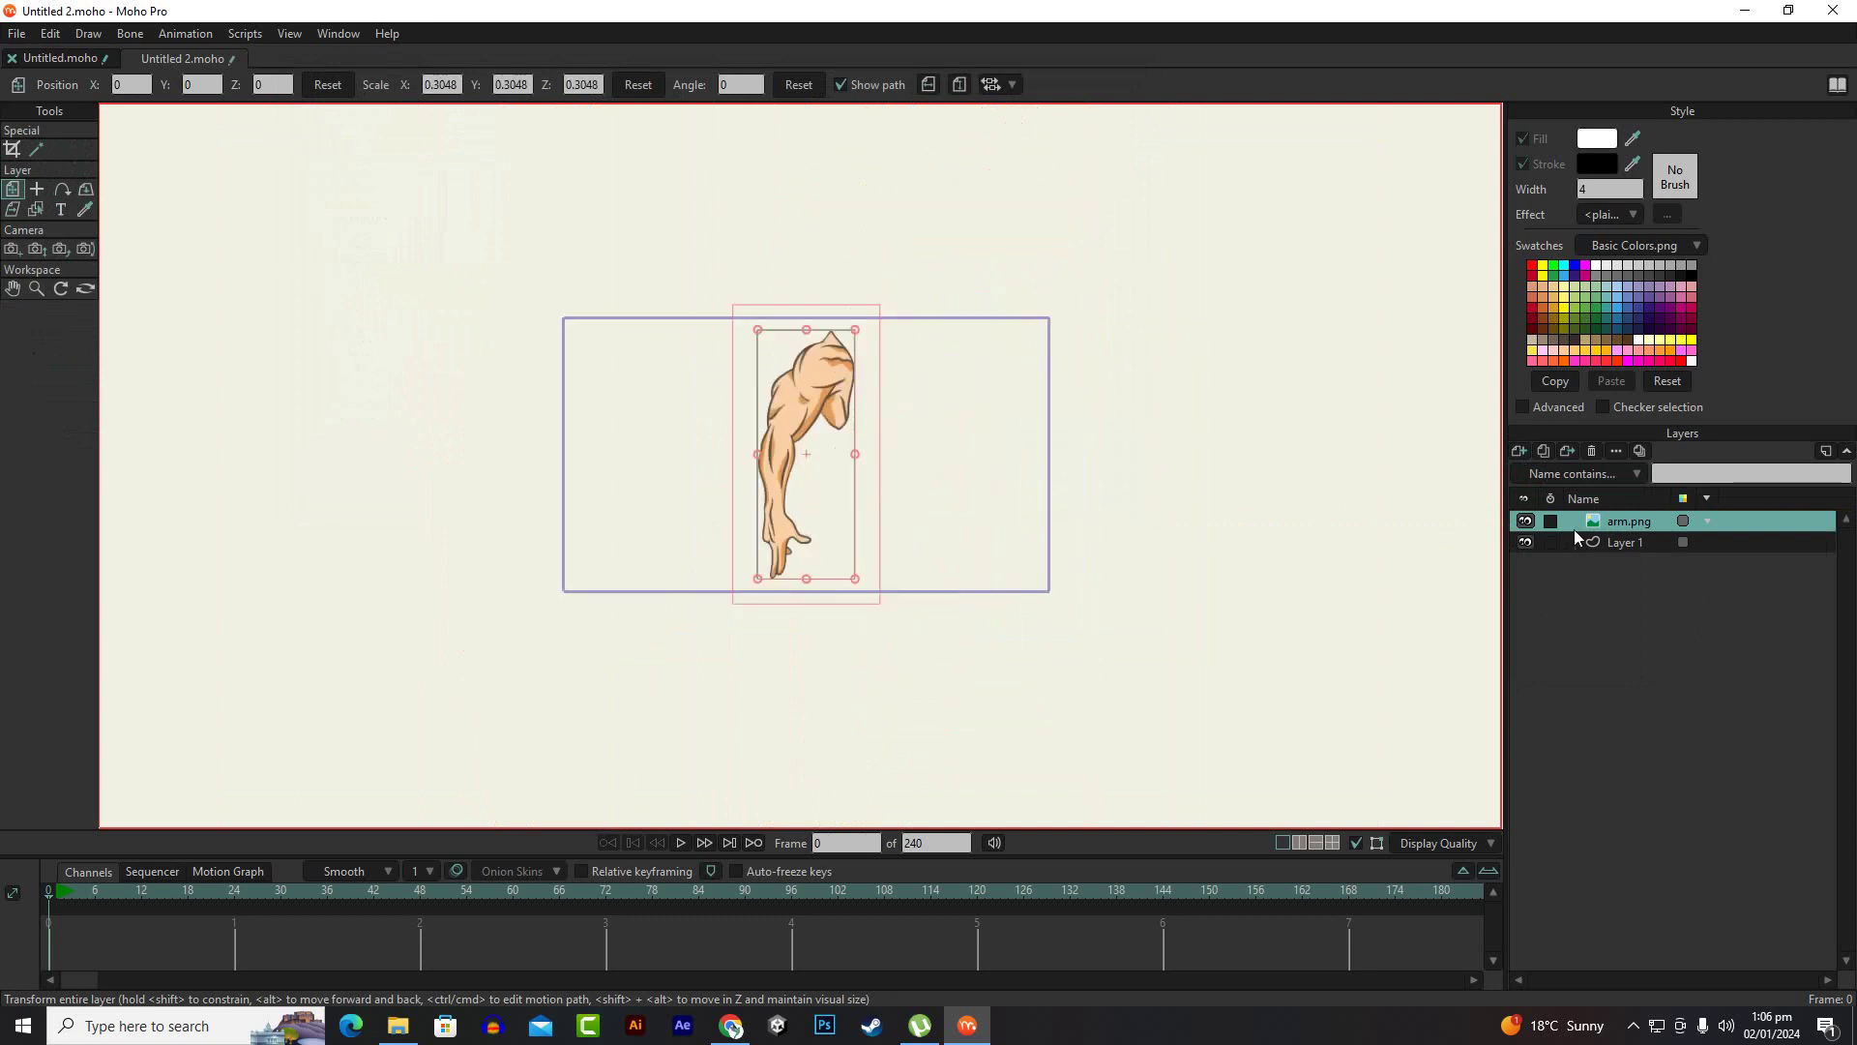
Add an image sequence layer using 1.png to 4.png from the fireseq folder
click(1519, 452)
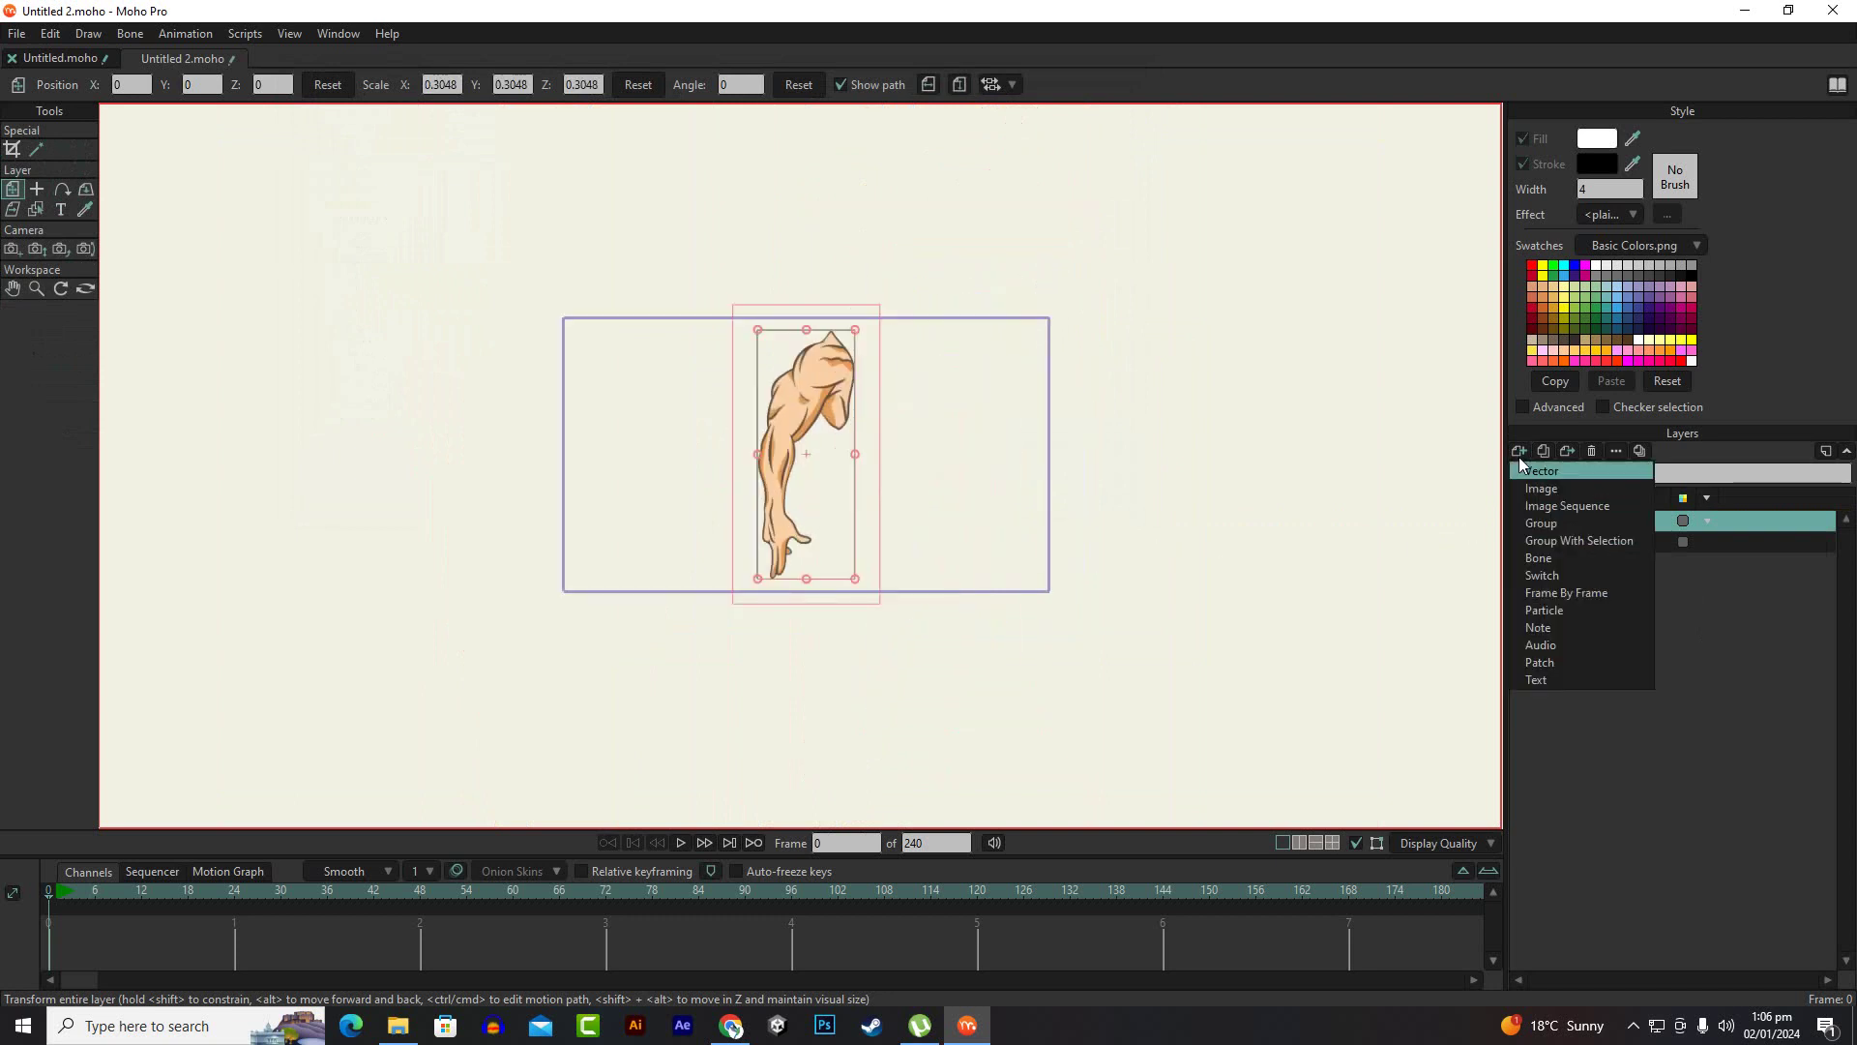
click(1531, 504)
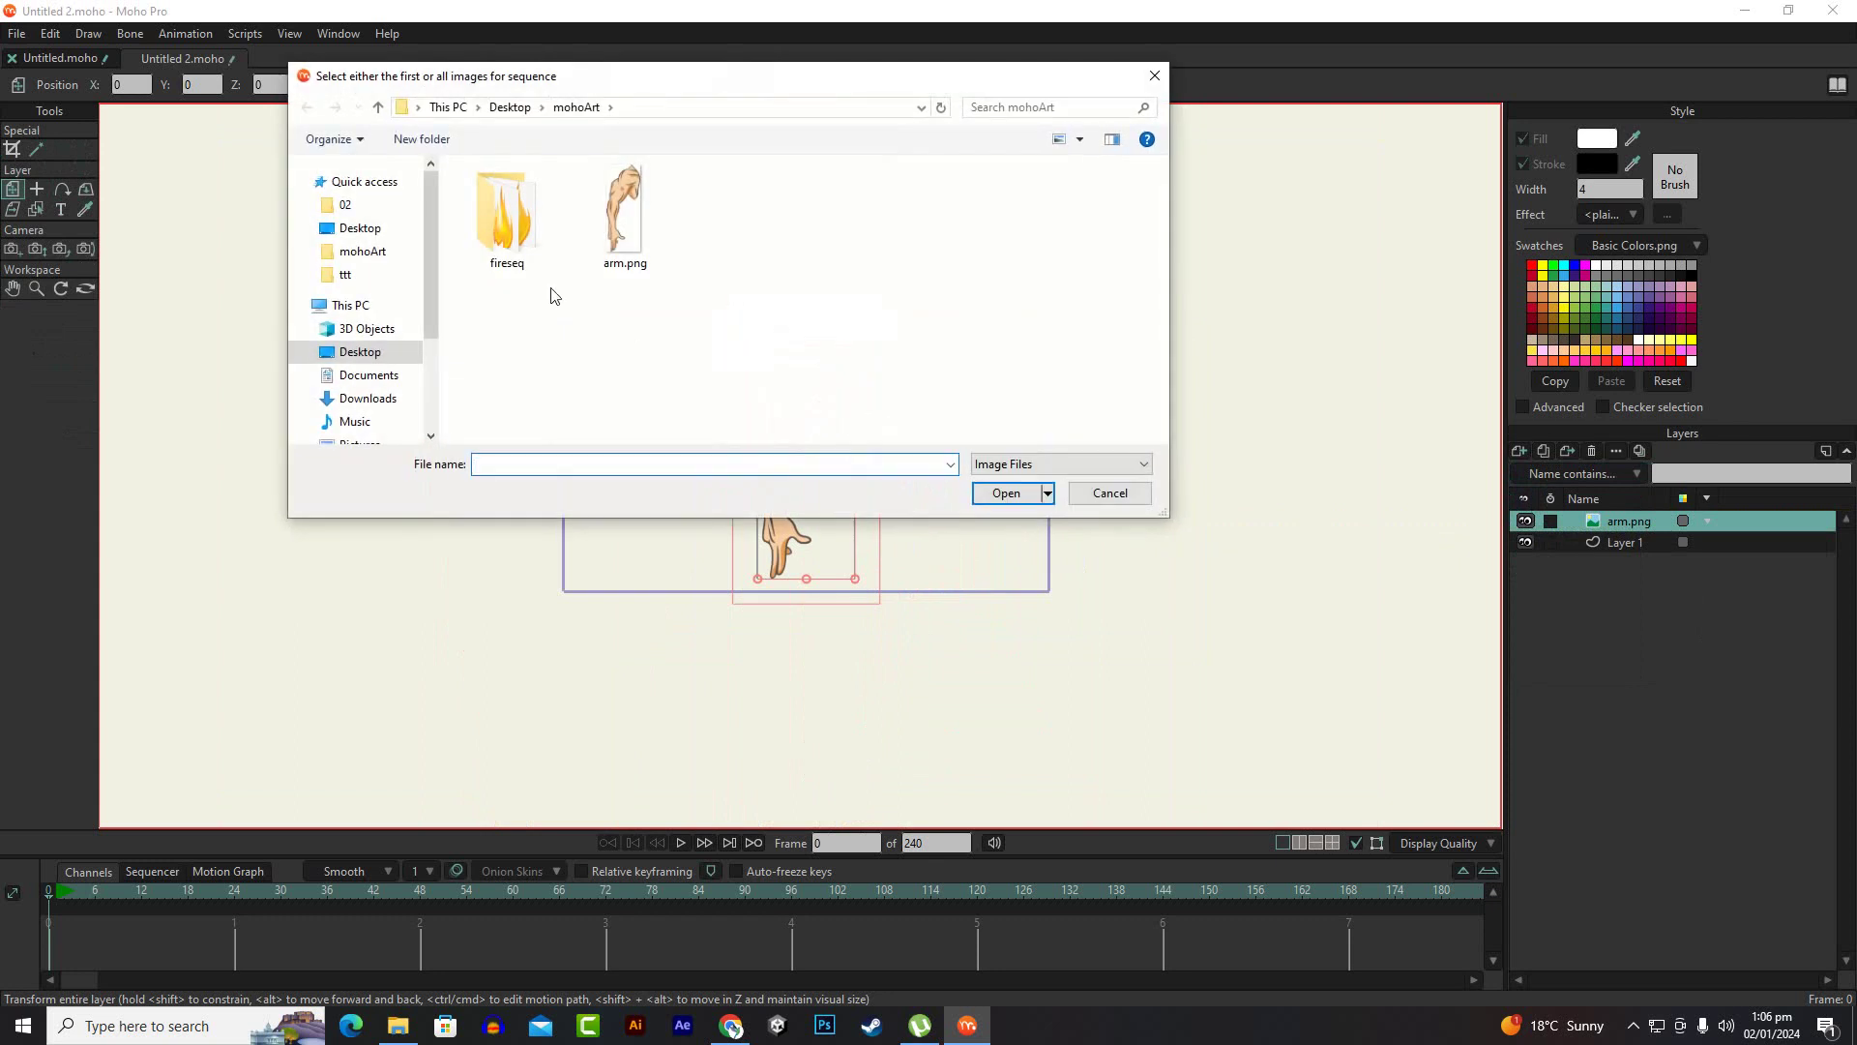
click(511, 222)
double_click(512, 227)
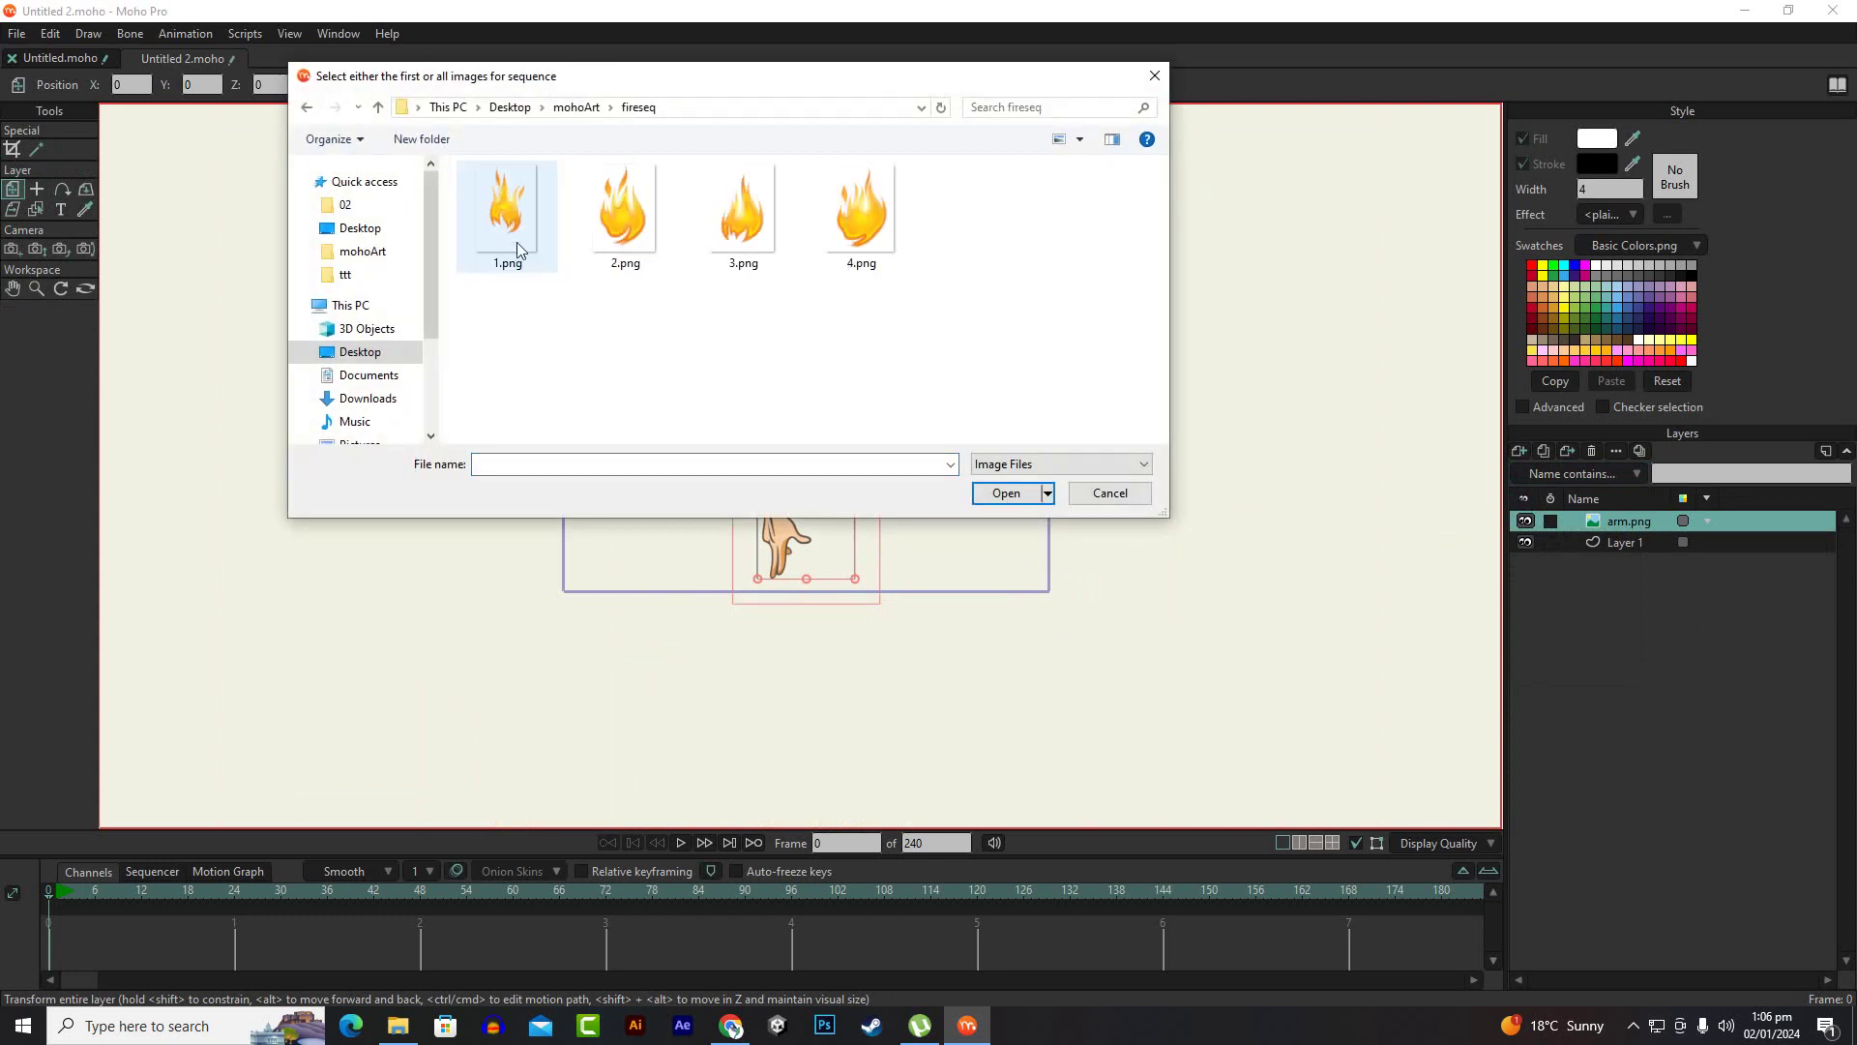
click(516, 242)
shift+click(818, 247)
click(1002, 495)
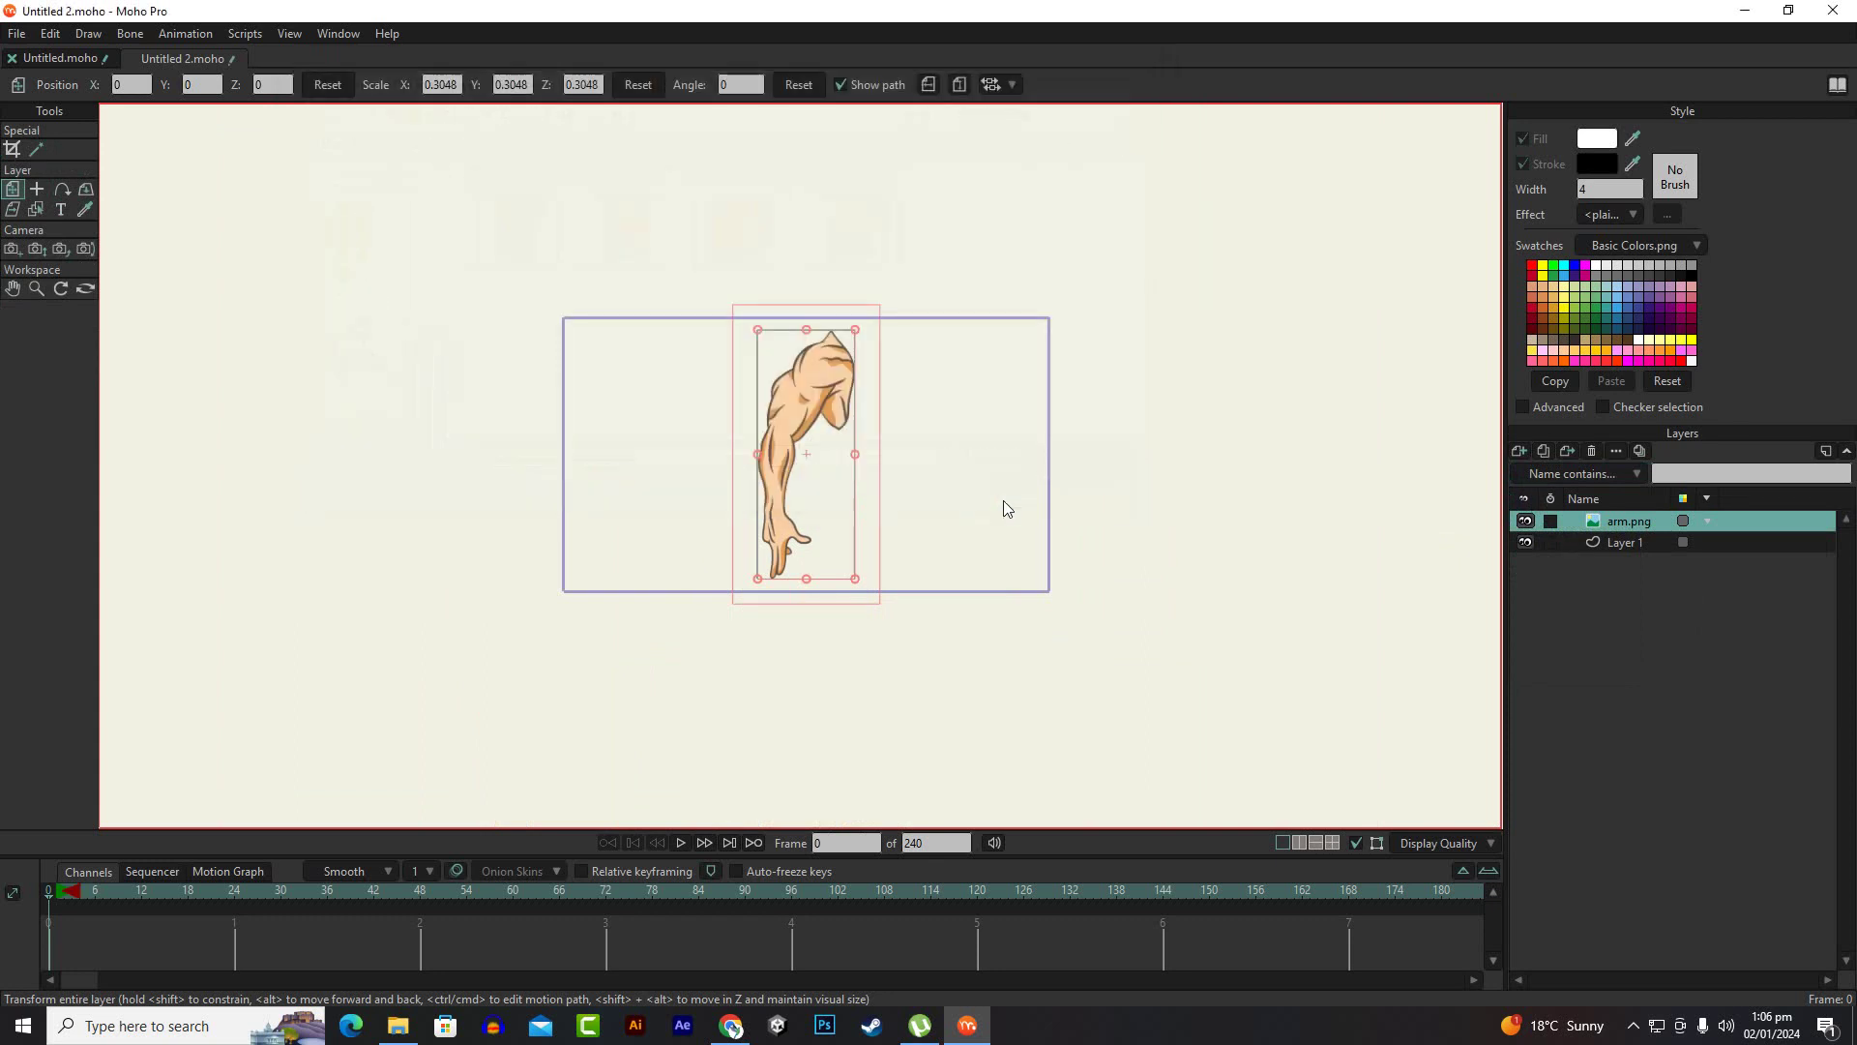
Scale the fire sequence to about 0.67 and place it beside the arm at about X -1.18, Y -0.08
drag(903, 322, 716, 359)
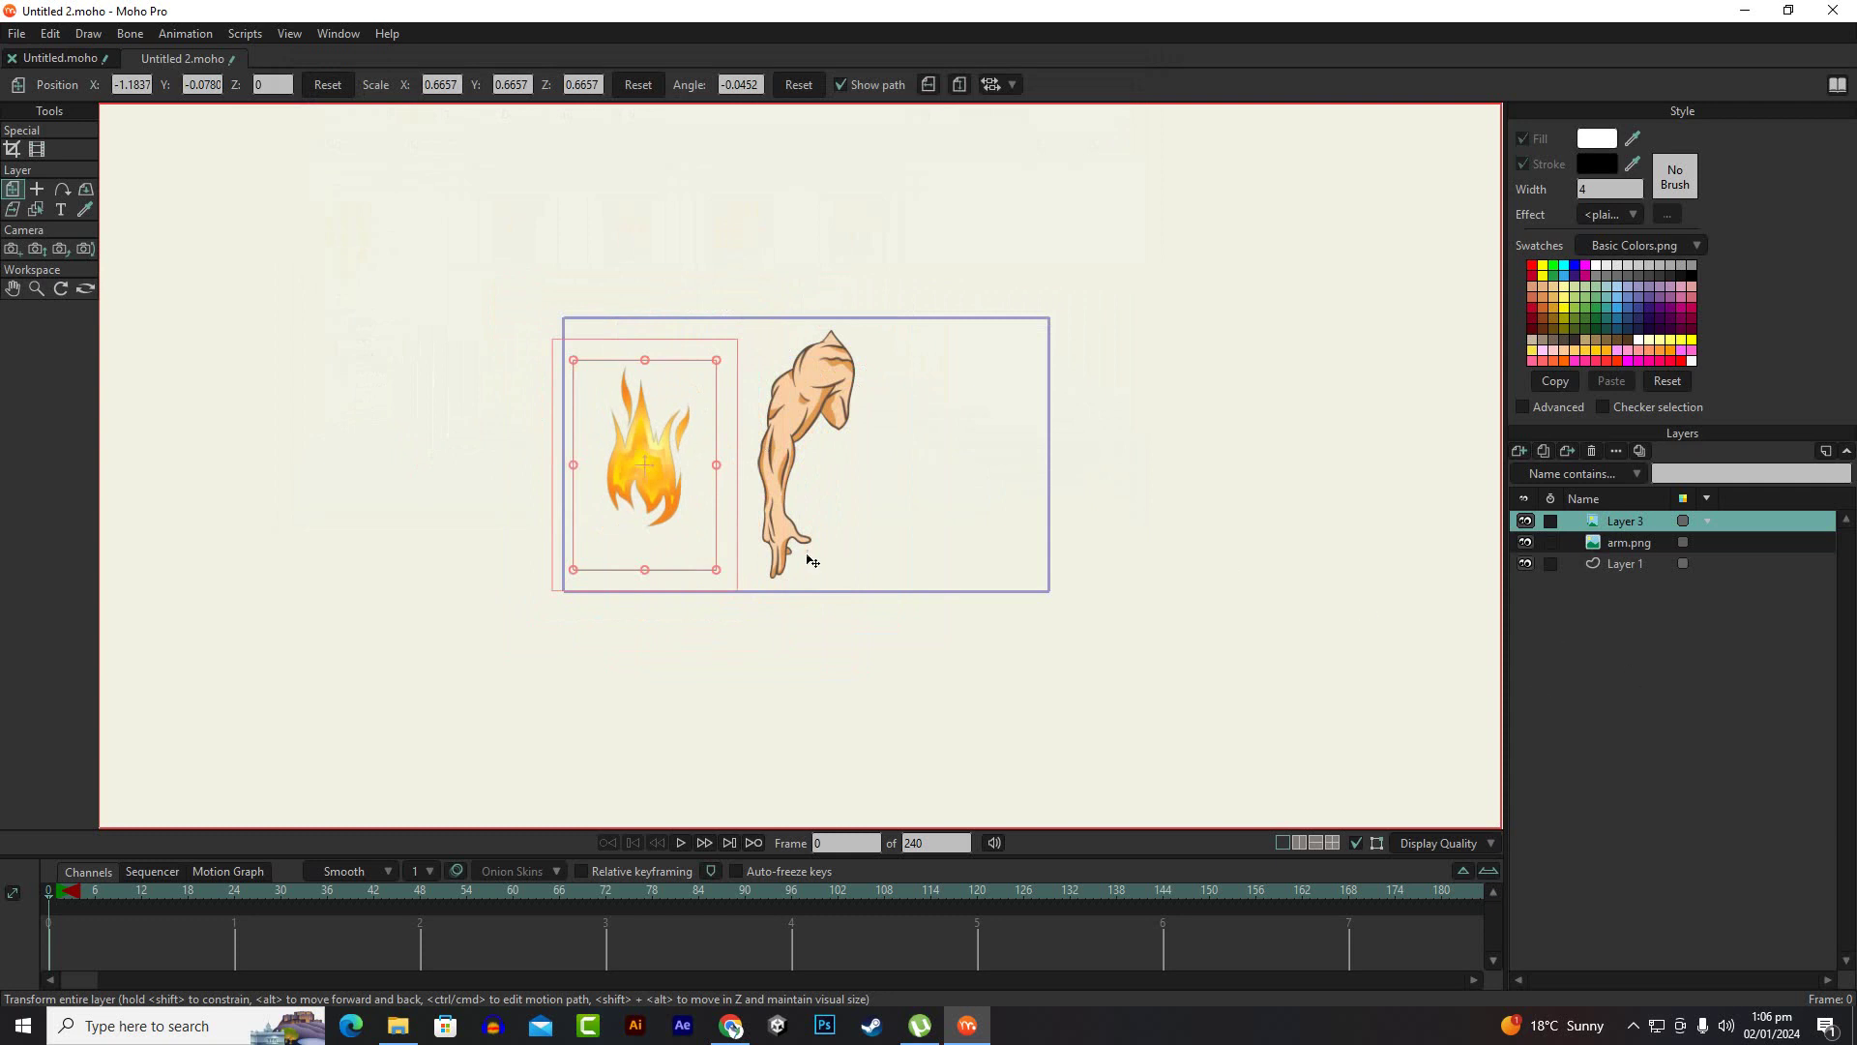
scroll(827, 580, up, 1)
scroll(1098, 377, up, 2)
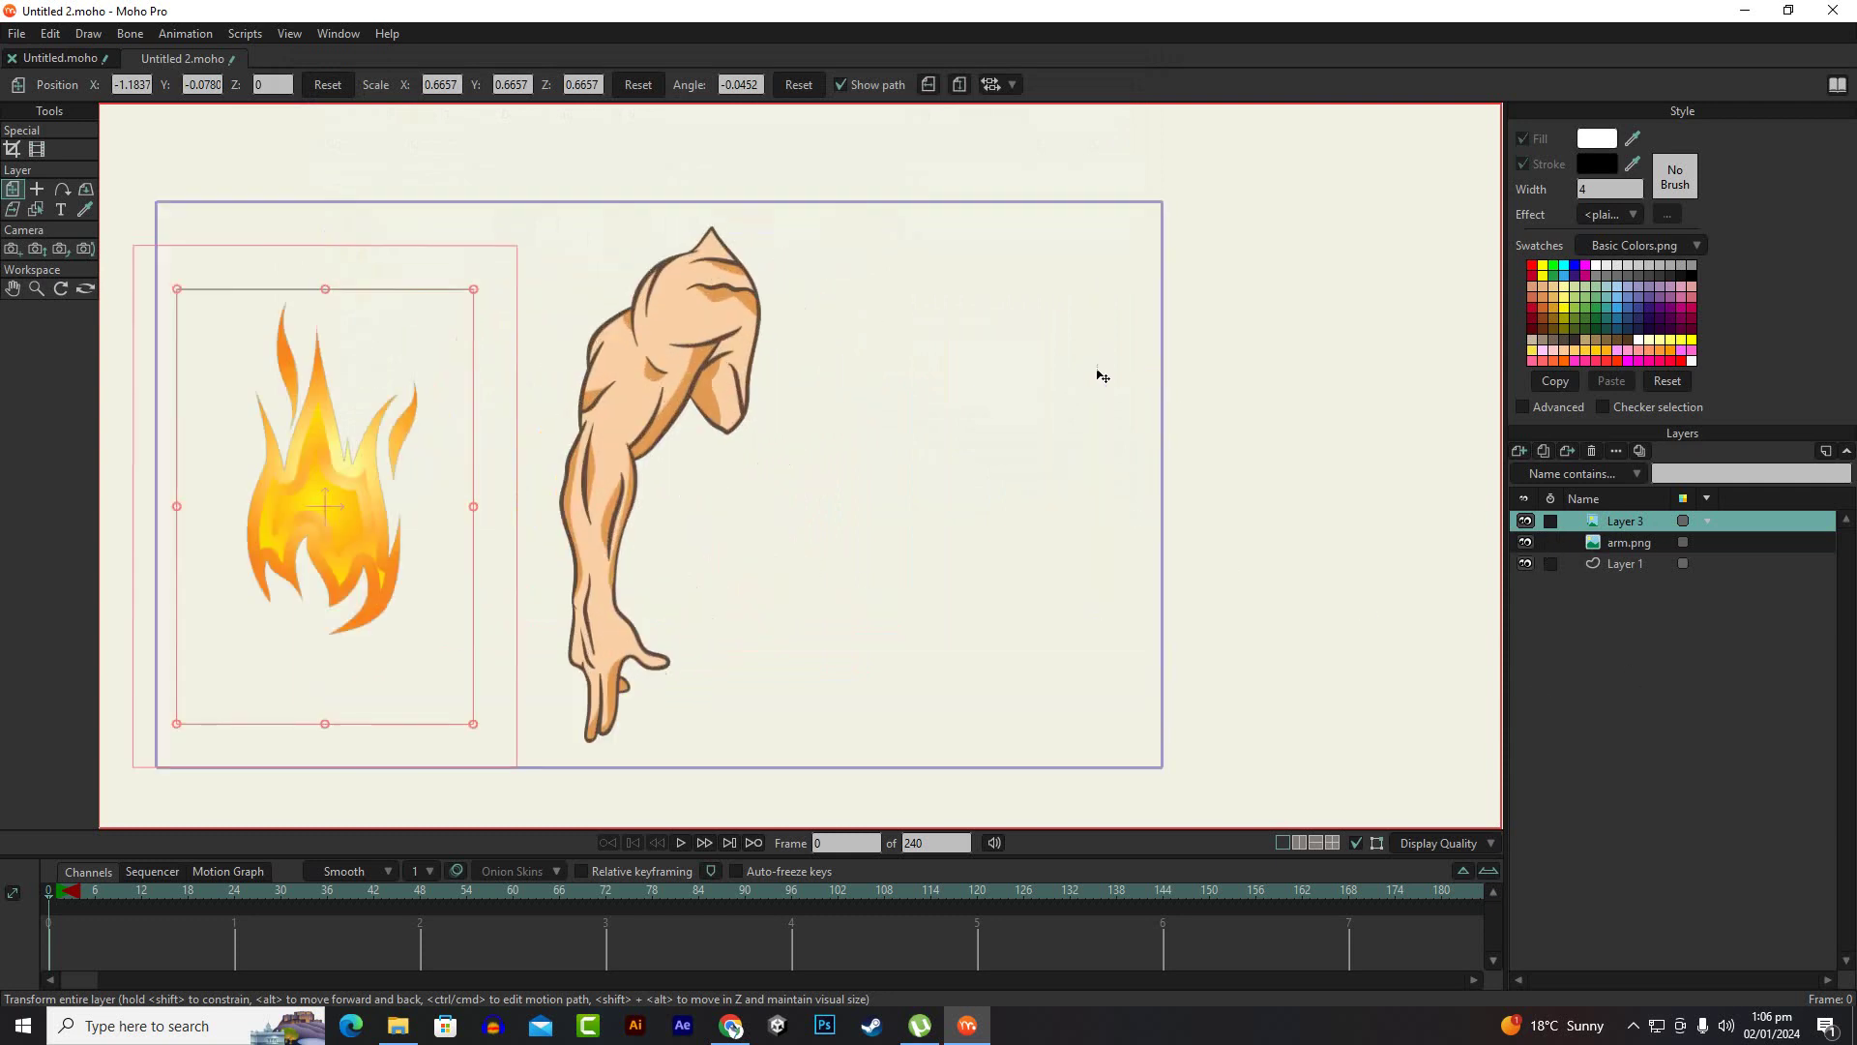
scroll(1178, 427, down, 1)
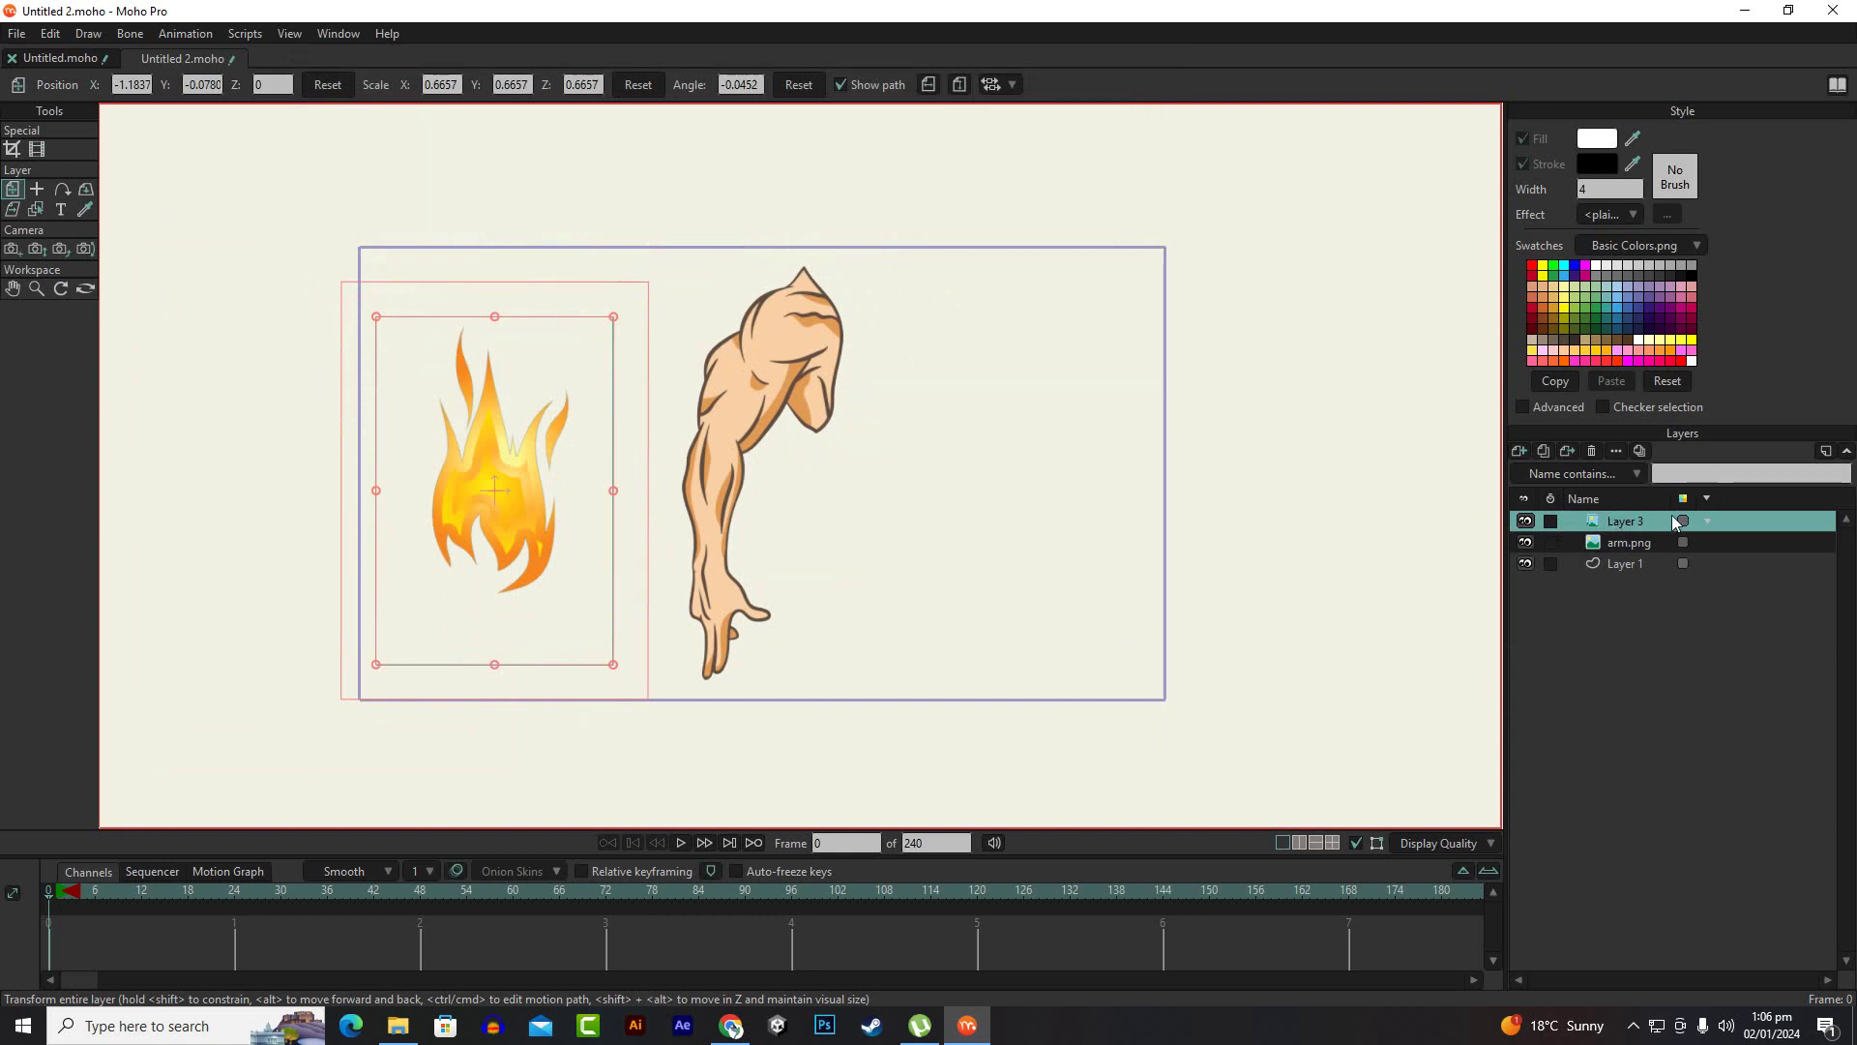
Filter the layer list by names containing "arm", then clear the filter text
click(1682, 474)
click(1604, 474)
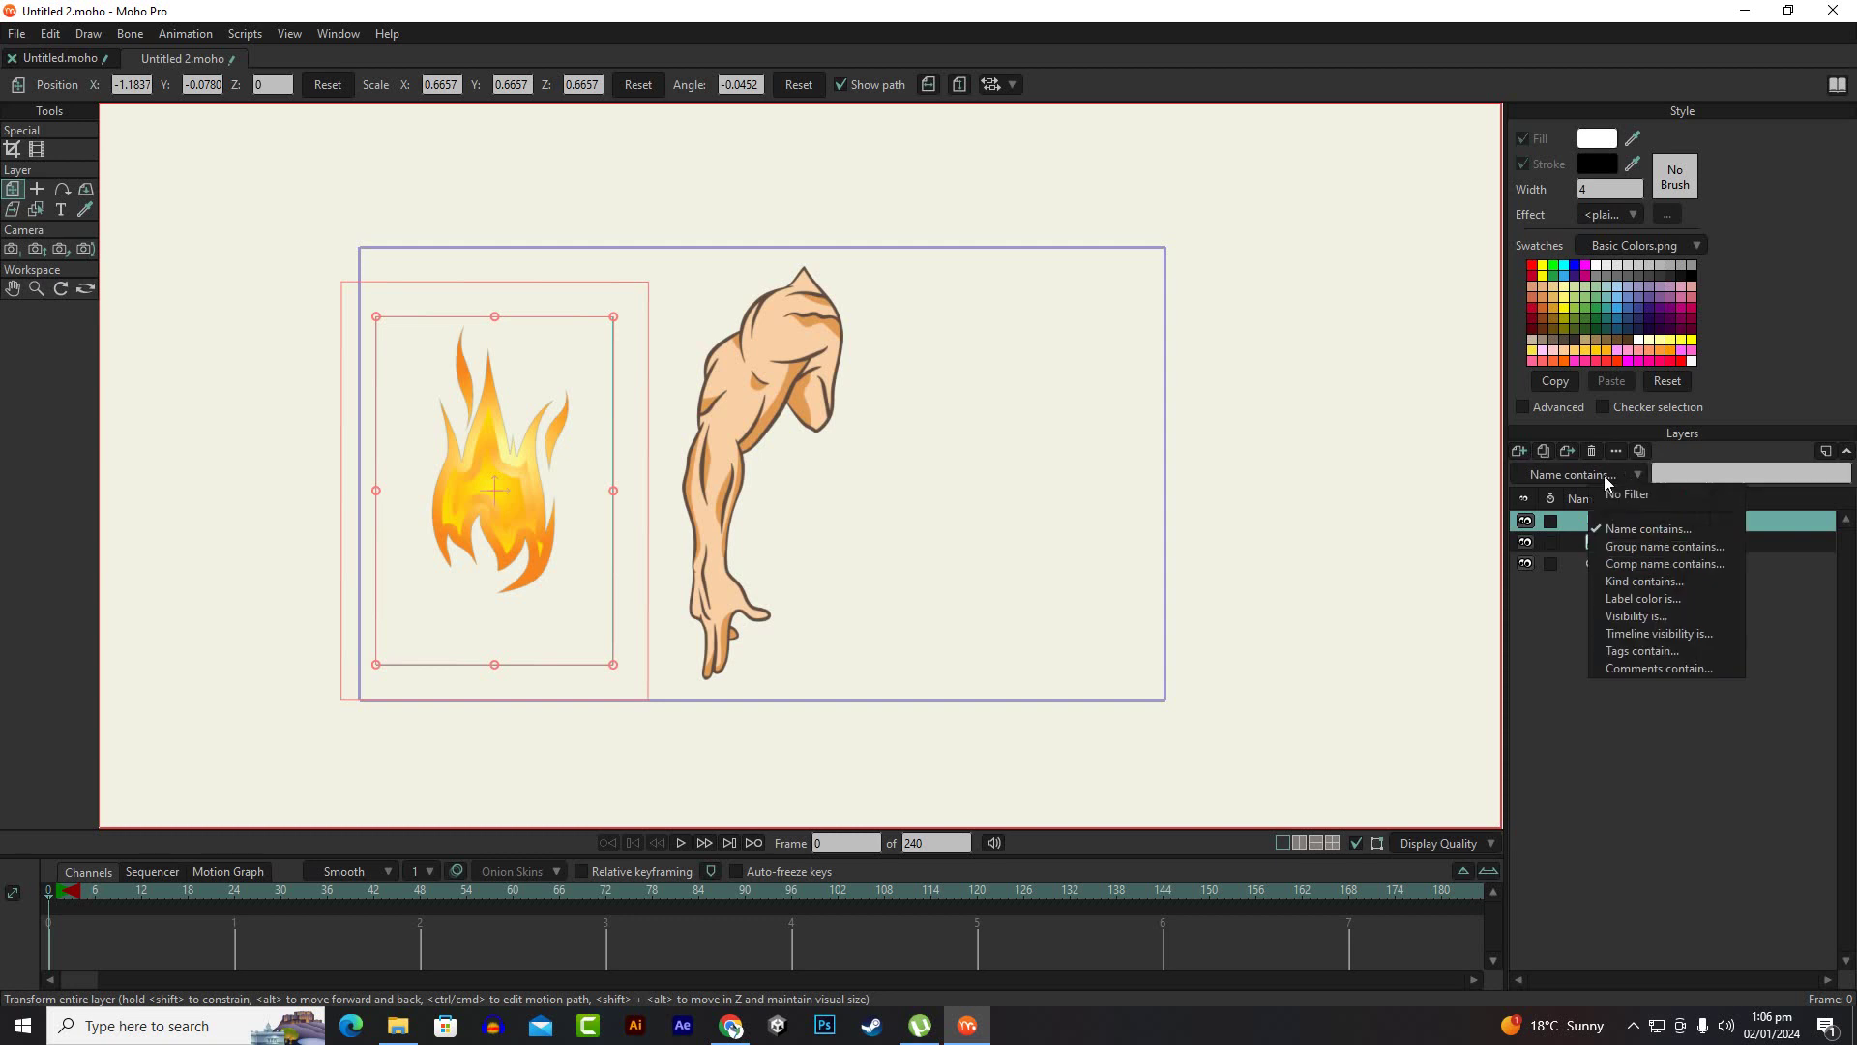
click(1697, 479)
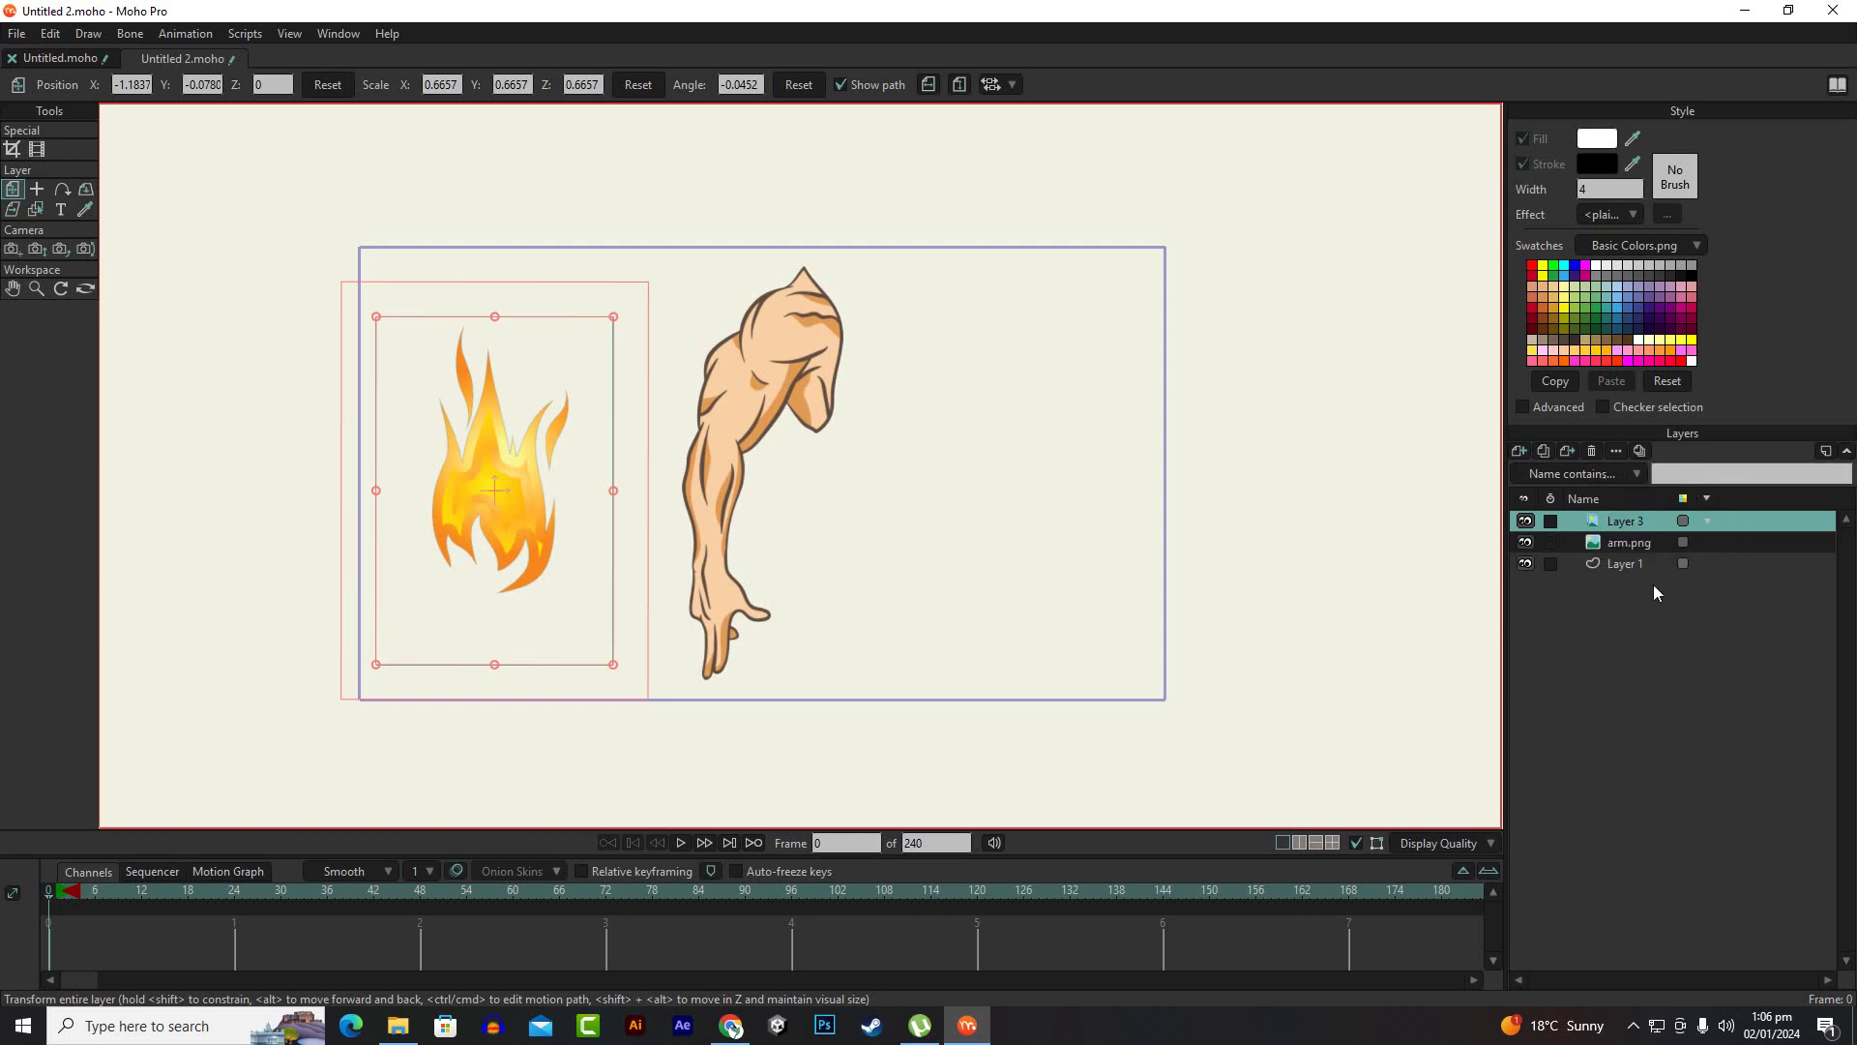
text(am)
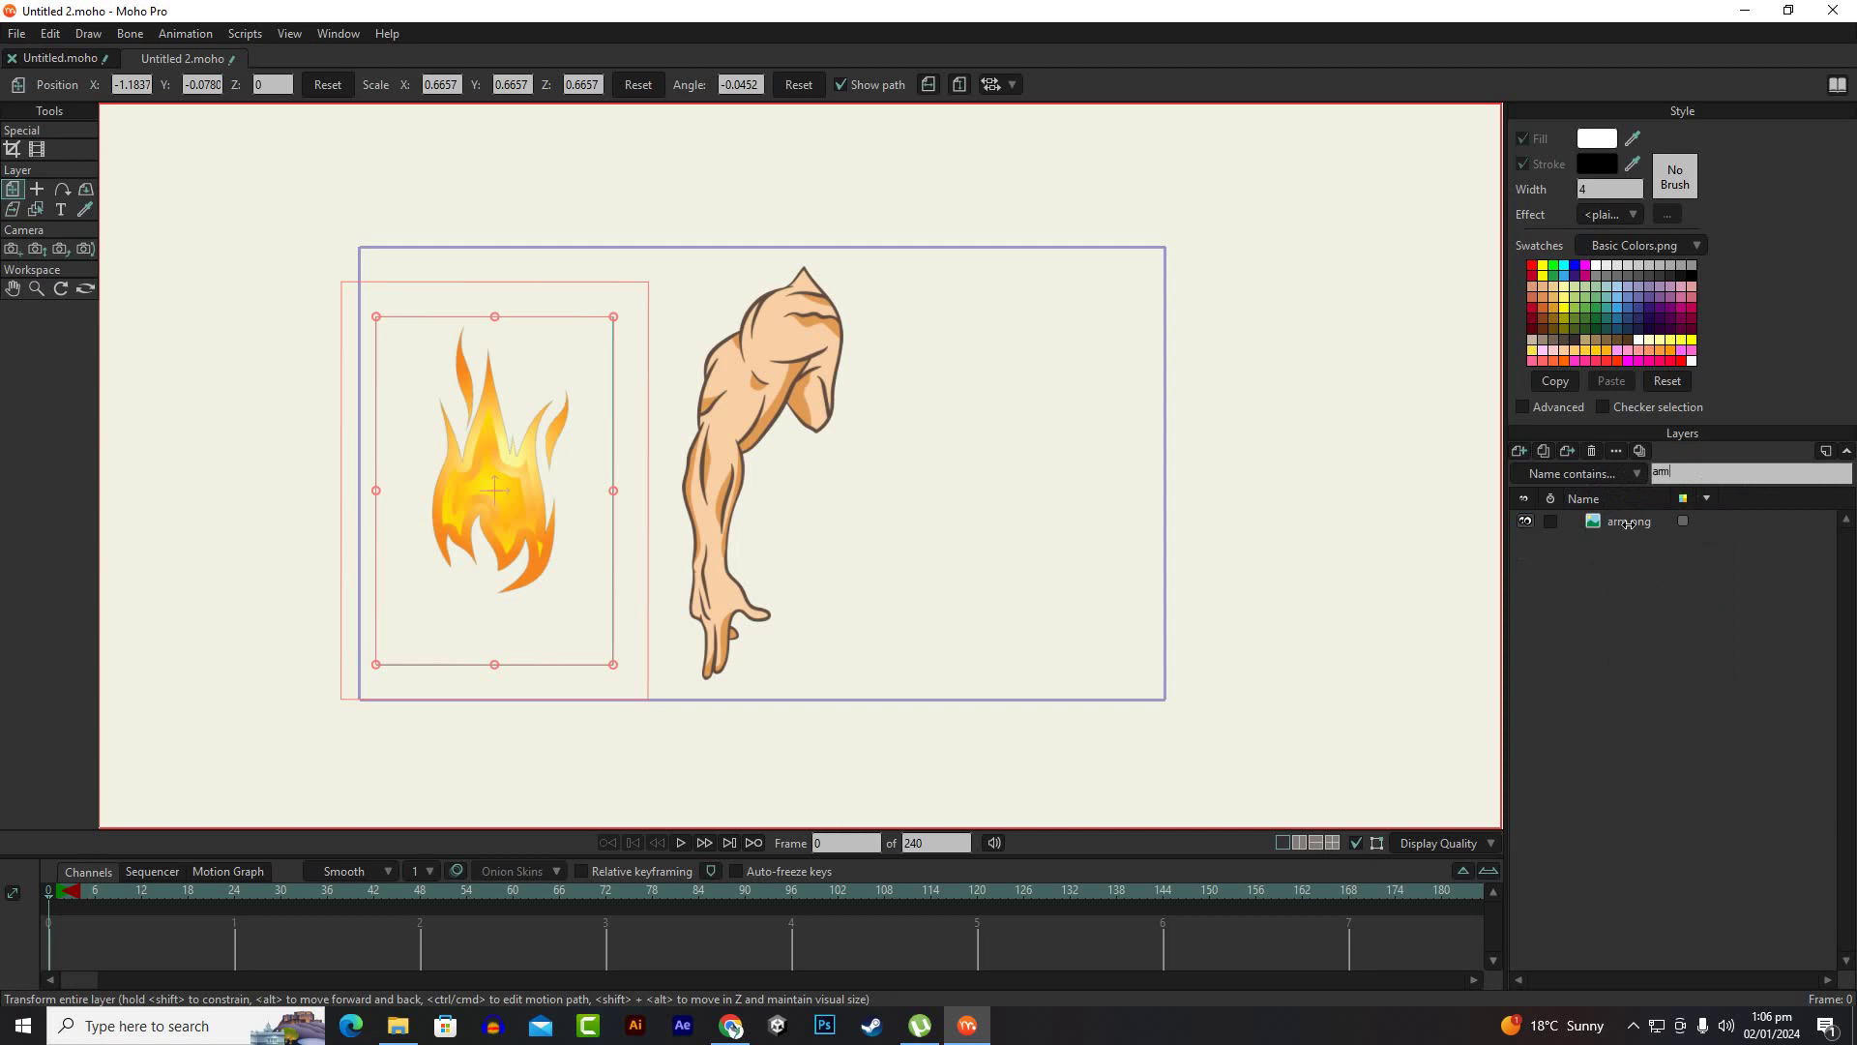
click(1606, 472)
double_click(1694, 474)
key(BackSpace)
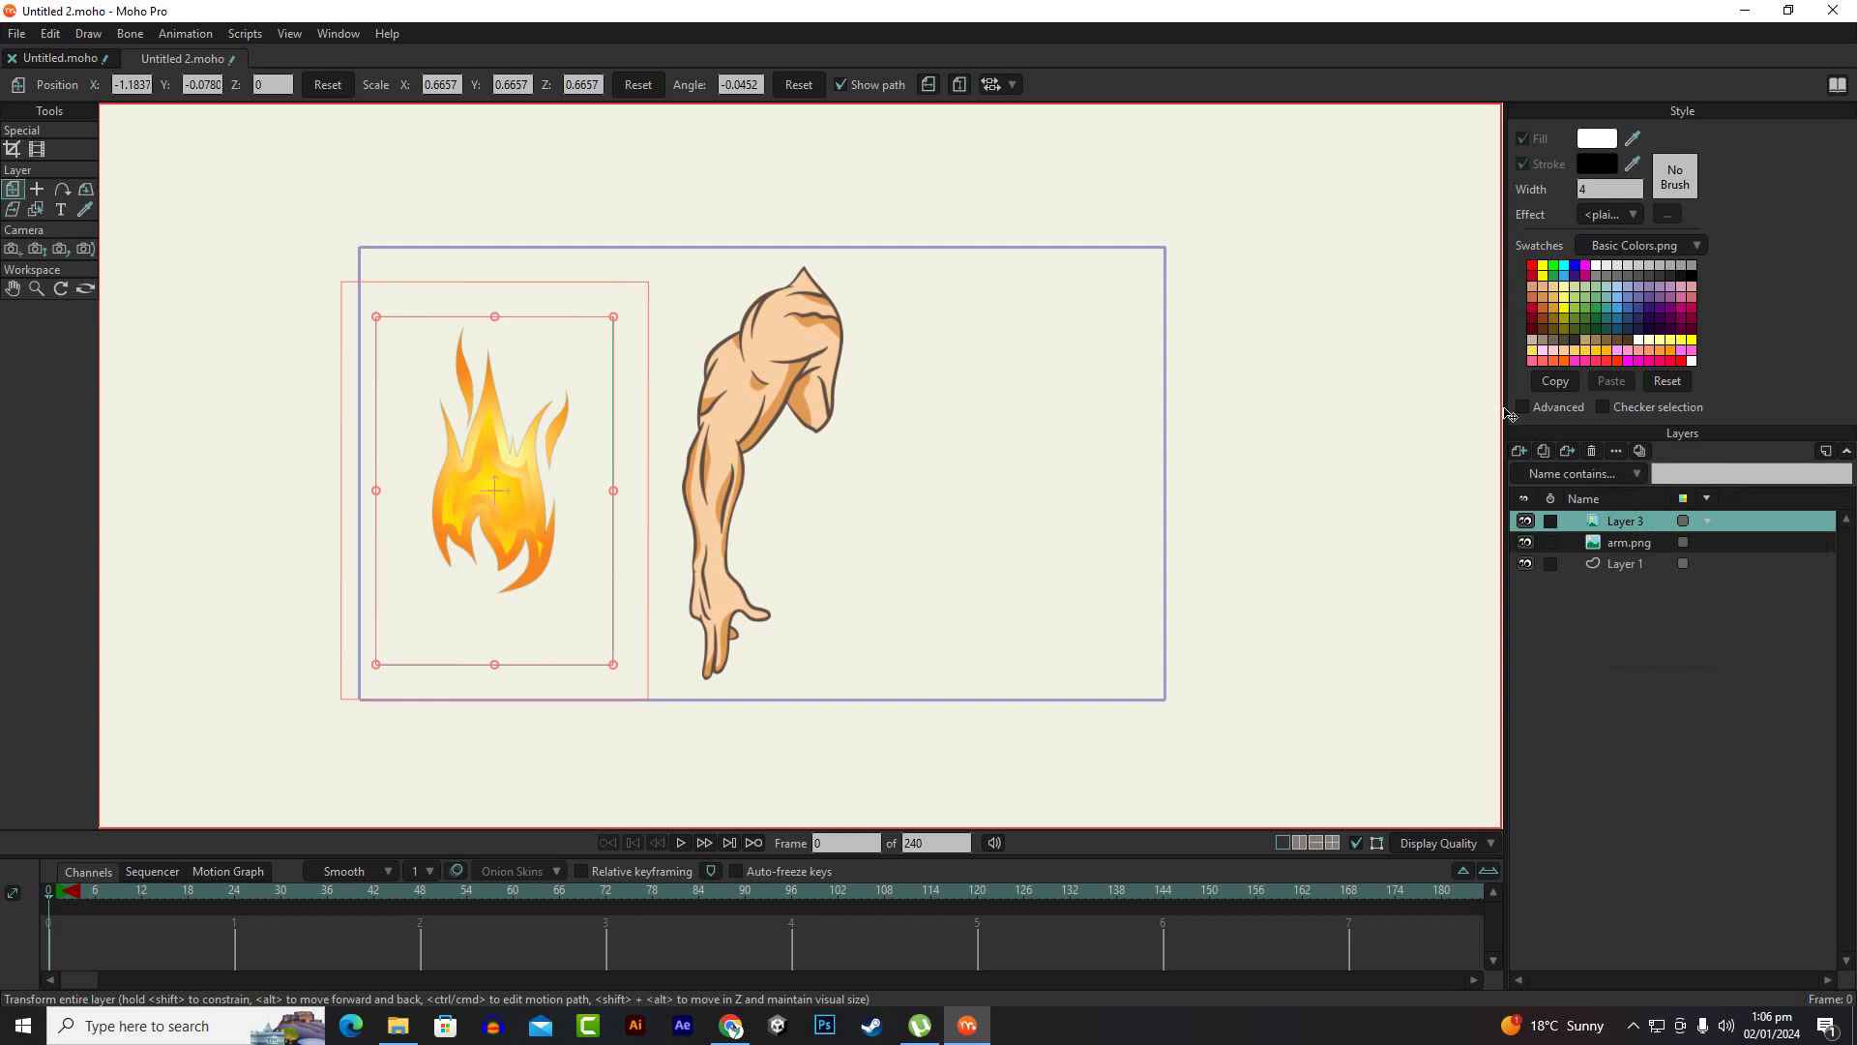
Widen the Layers area, filter the list by "Layer 1" to select that layer, and clear the filter text
drag(1504, 404, 1477, 404)
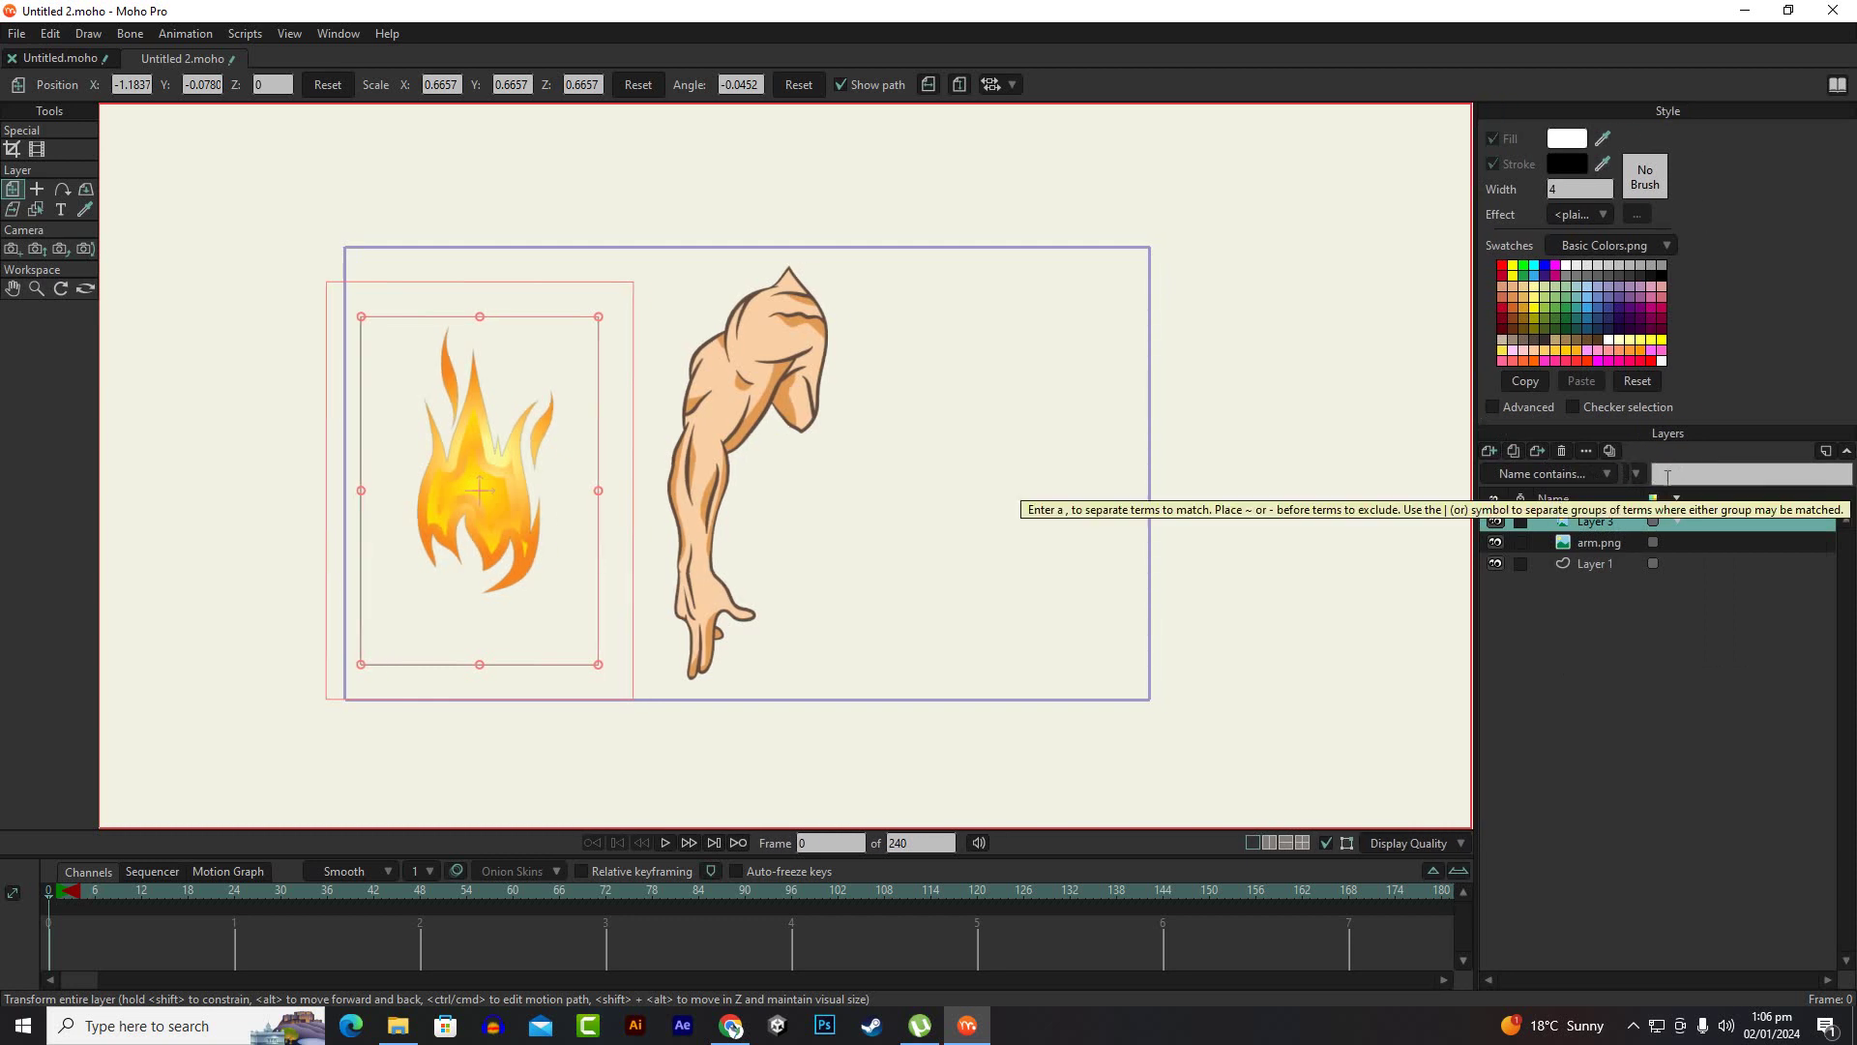
text(layer)
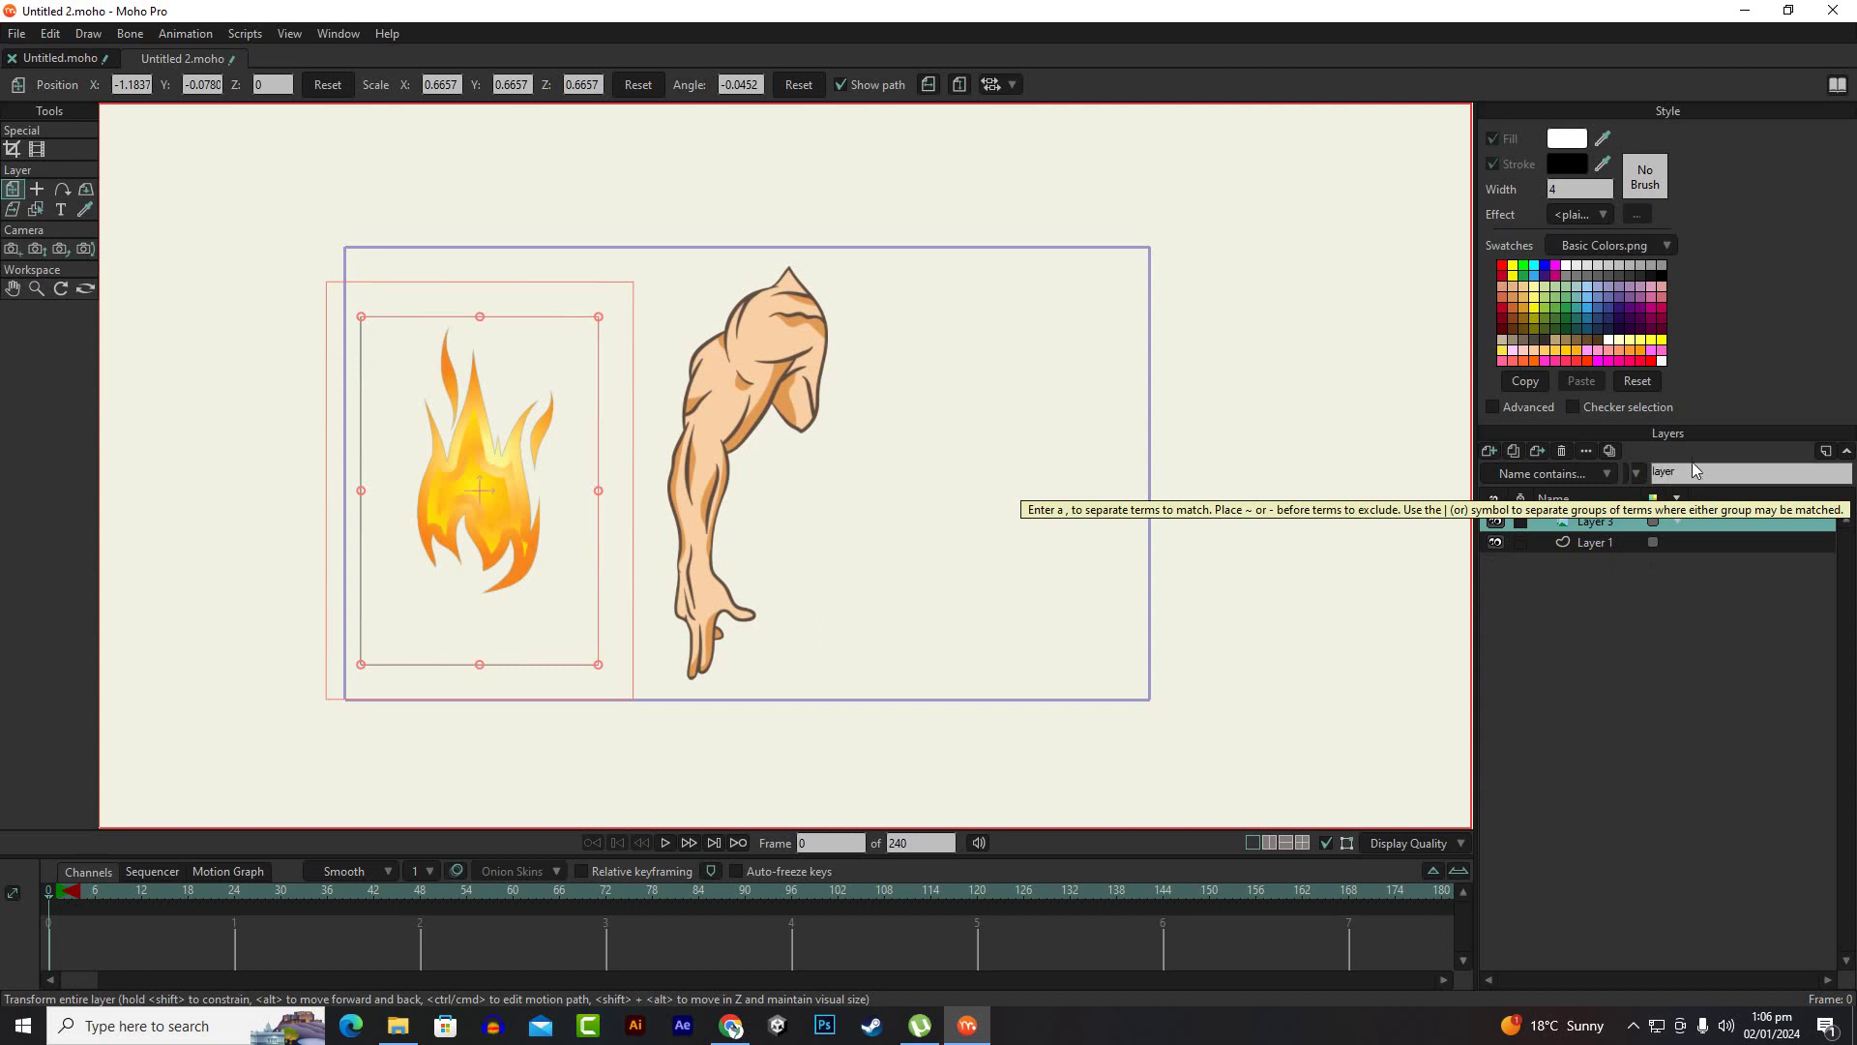
text(1)
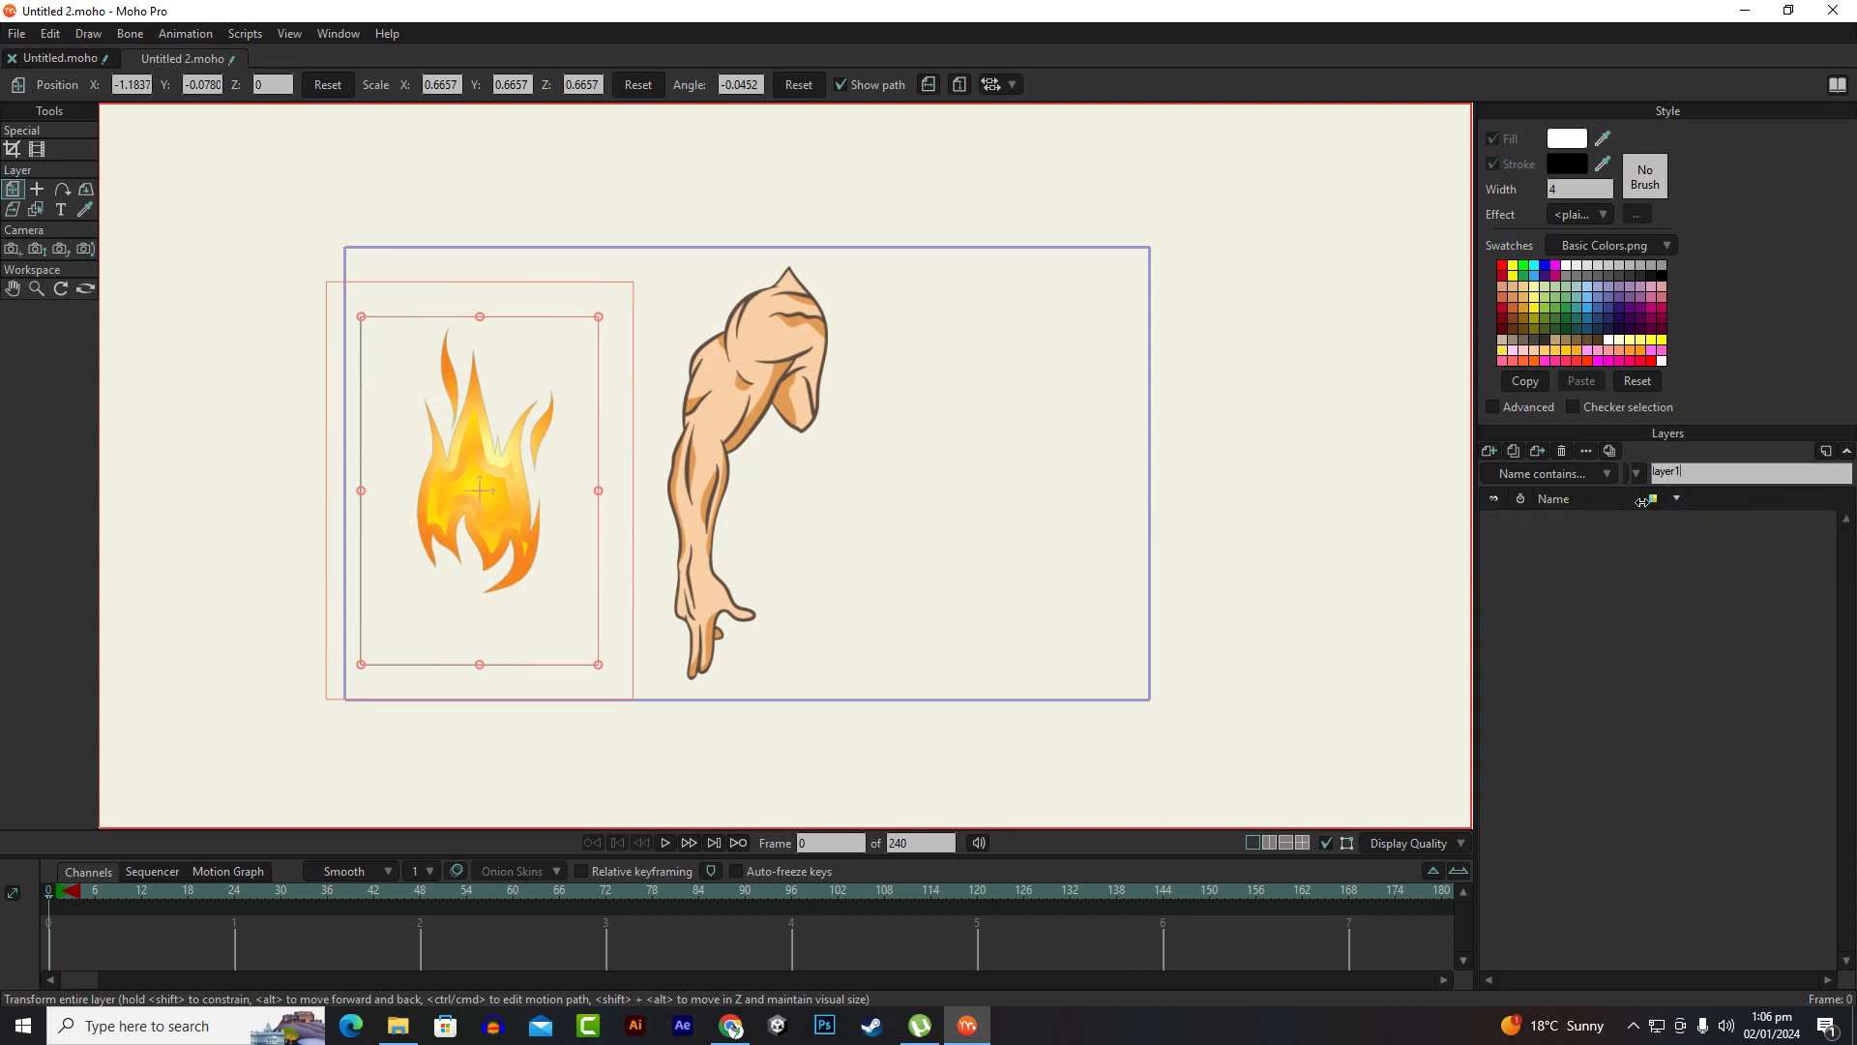
drag(1701, 474, 1640, 474)
text(Lay)
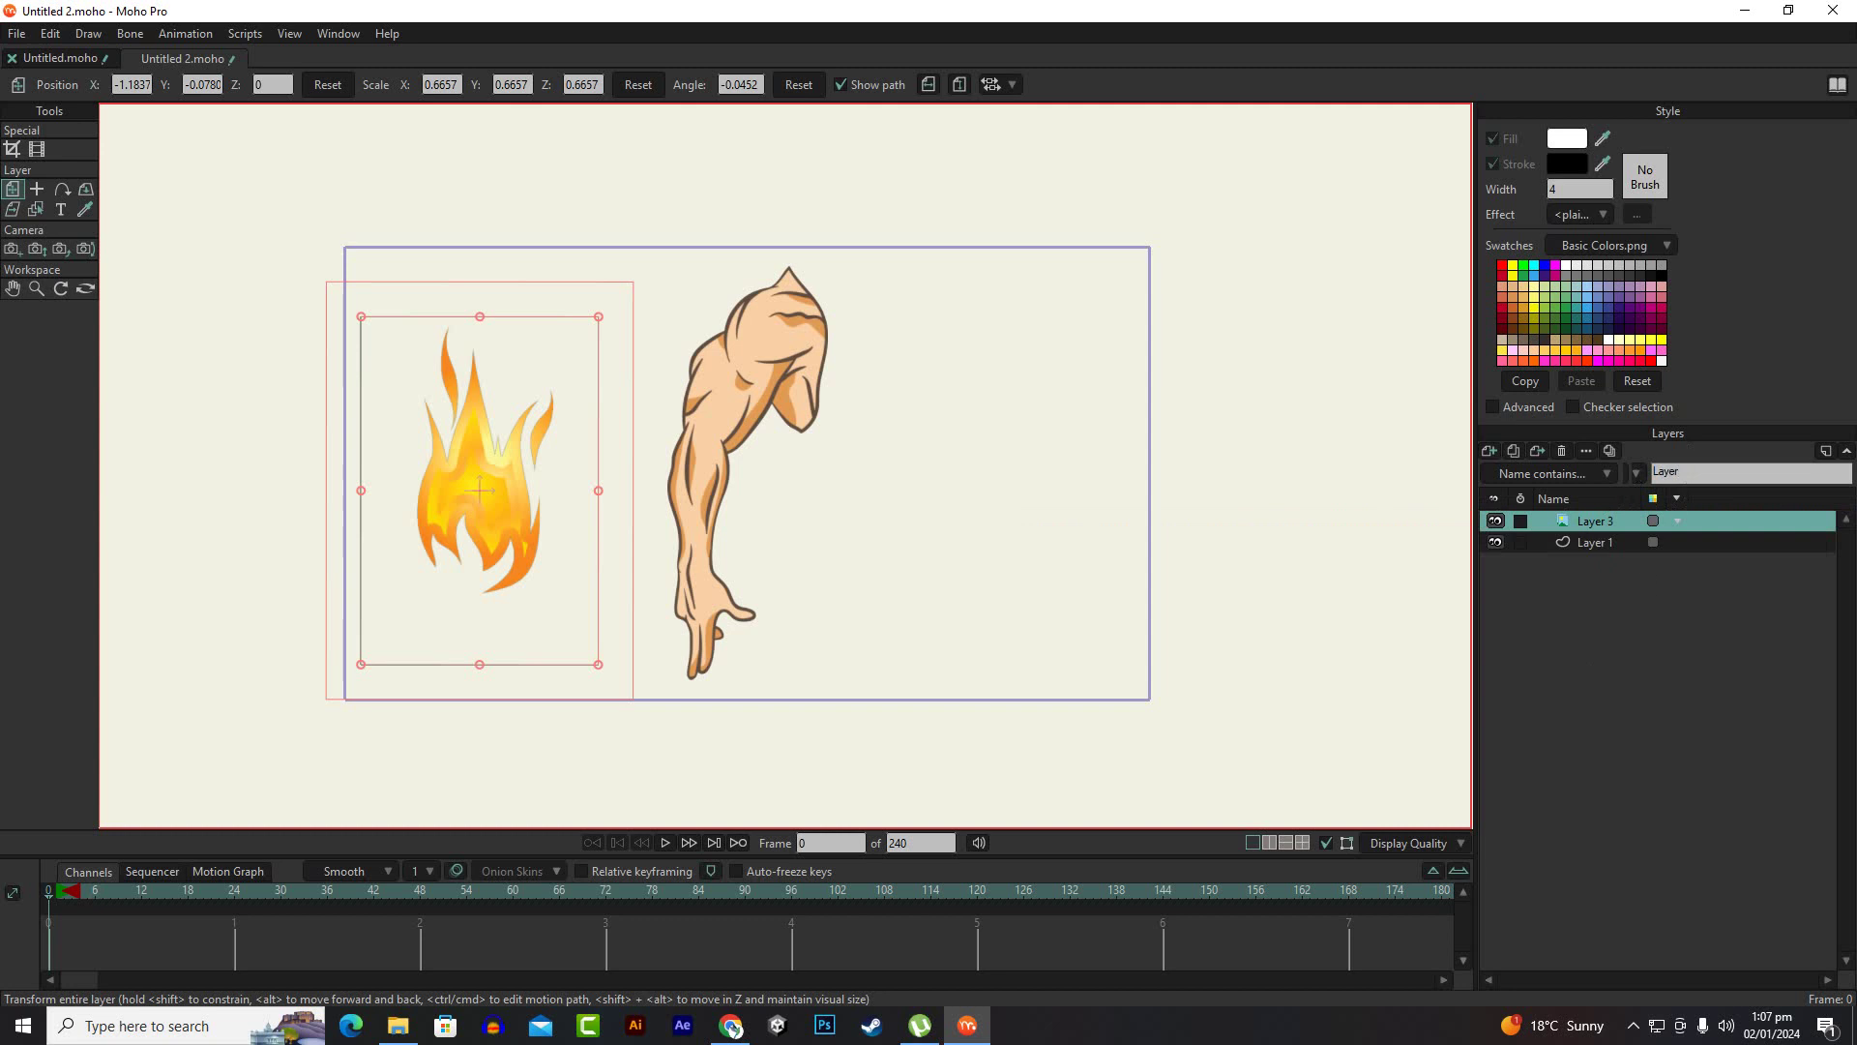
text(er 1)
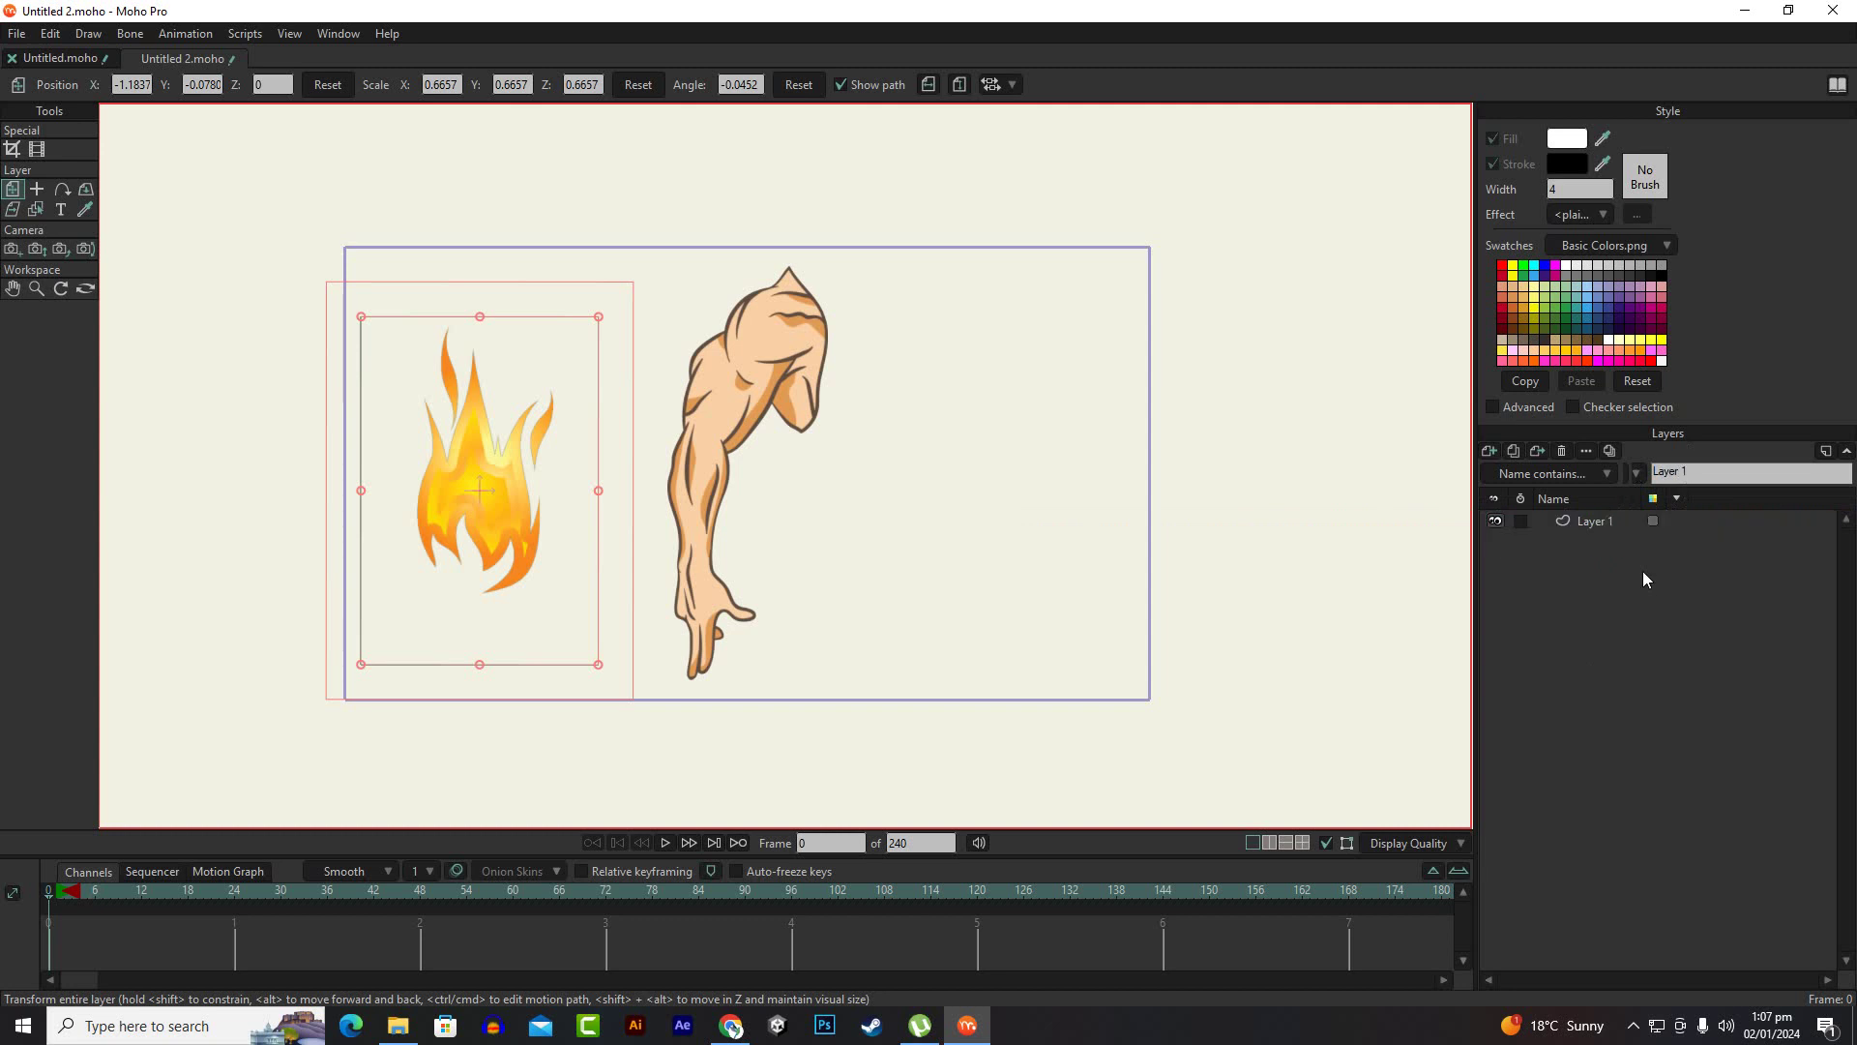
click(1606, 520)
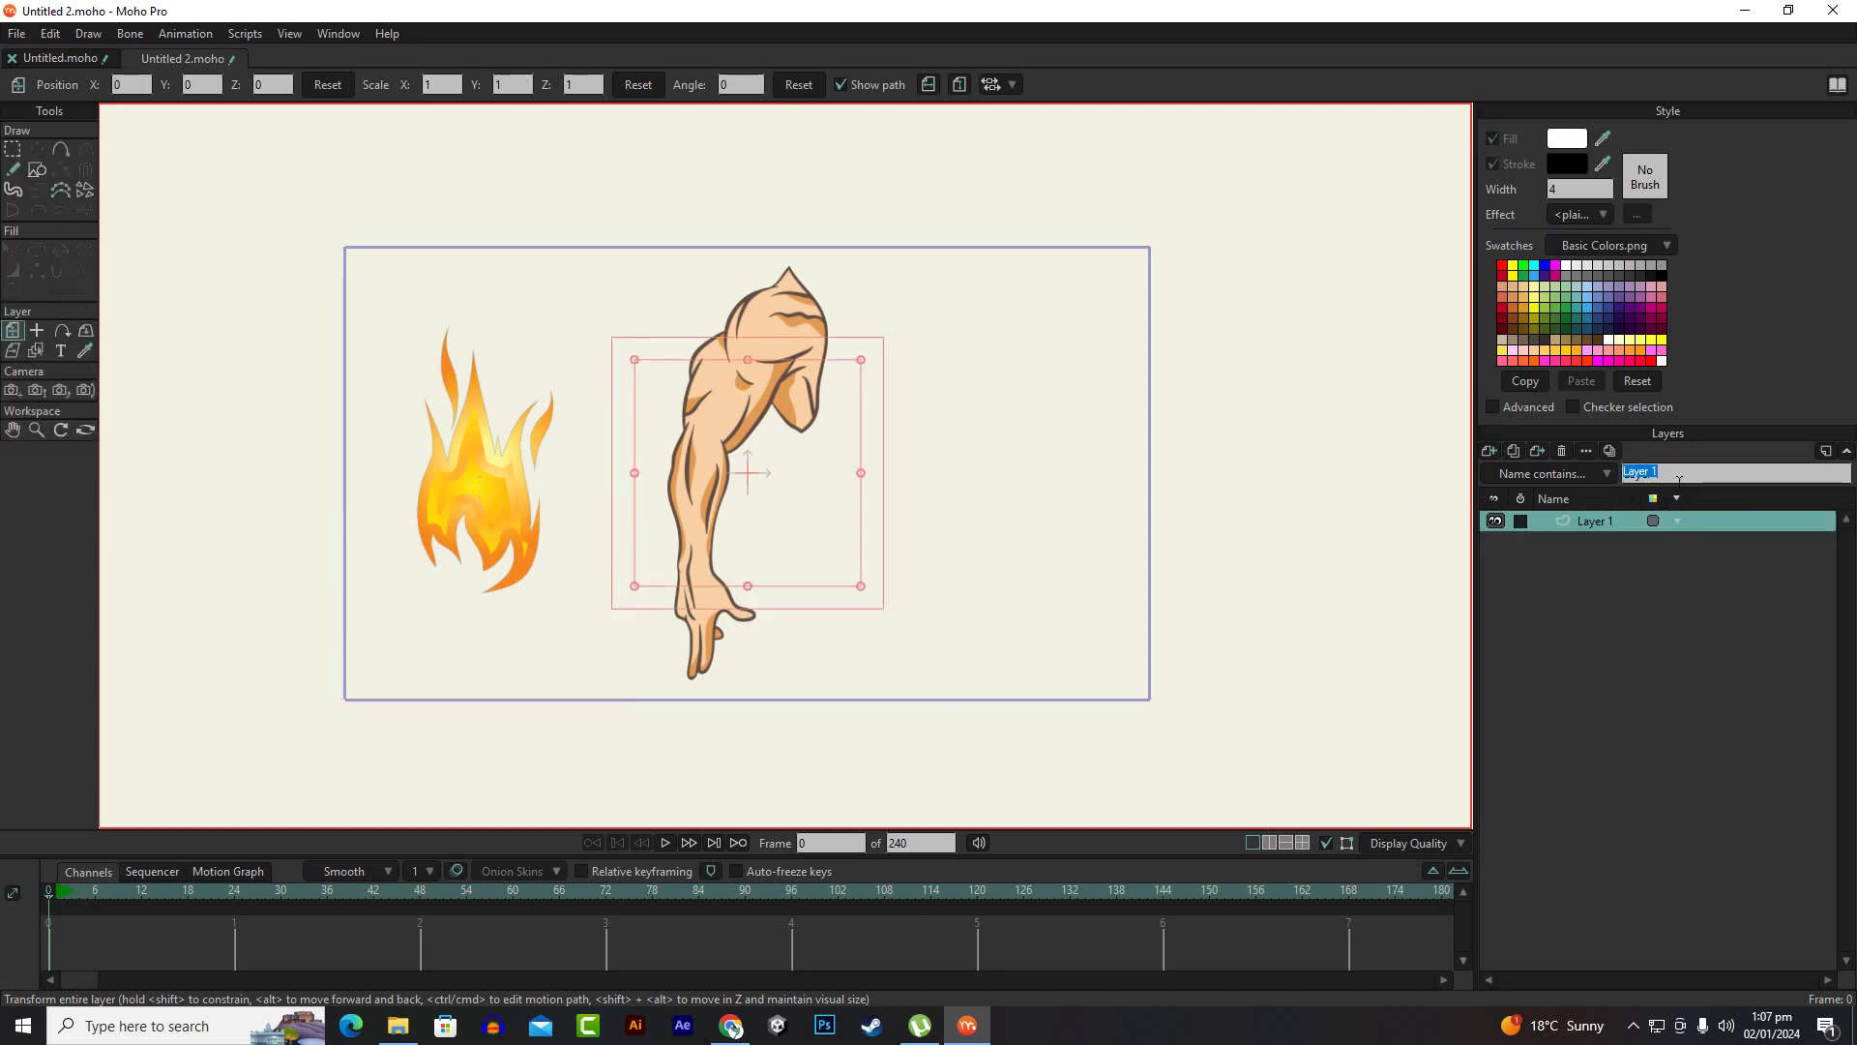
key(BackSpace)
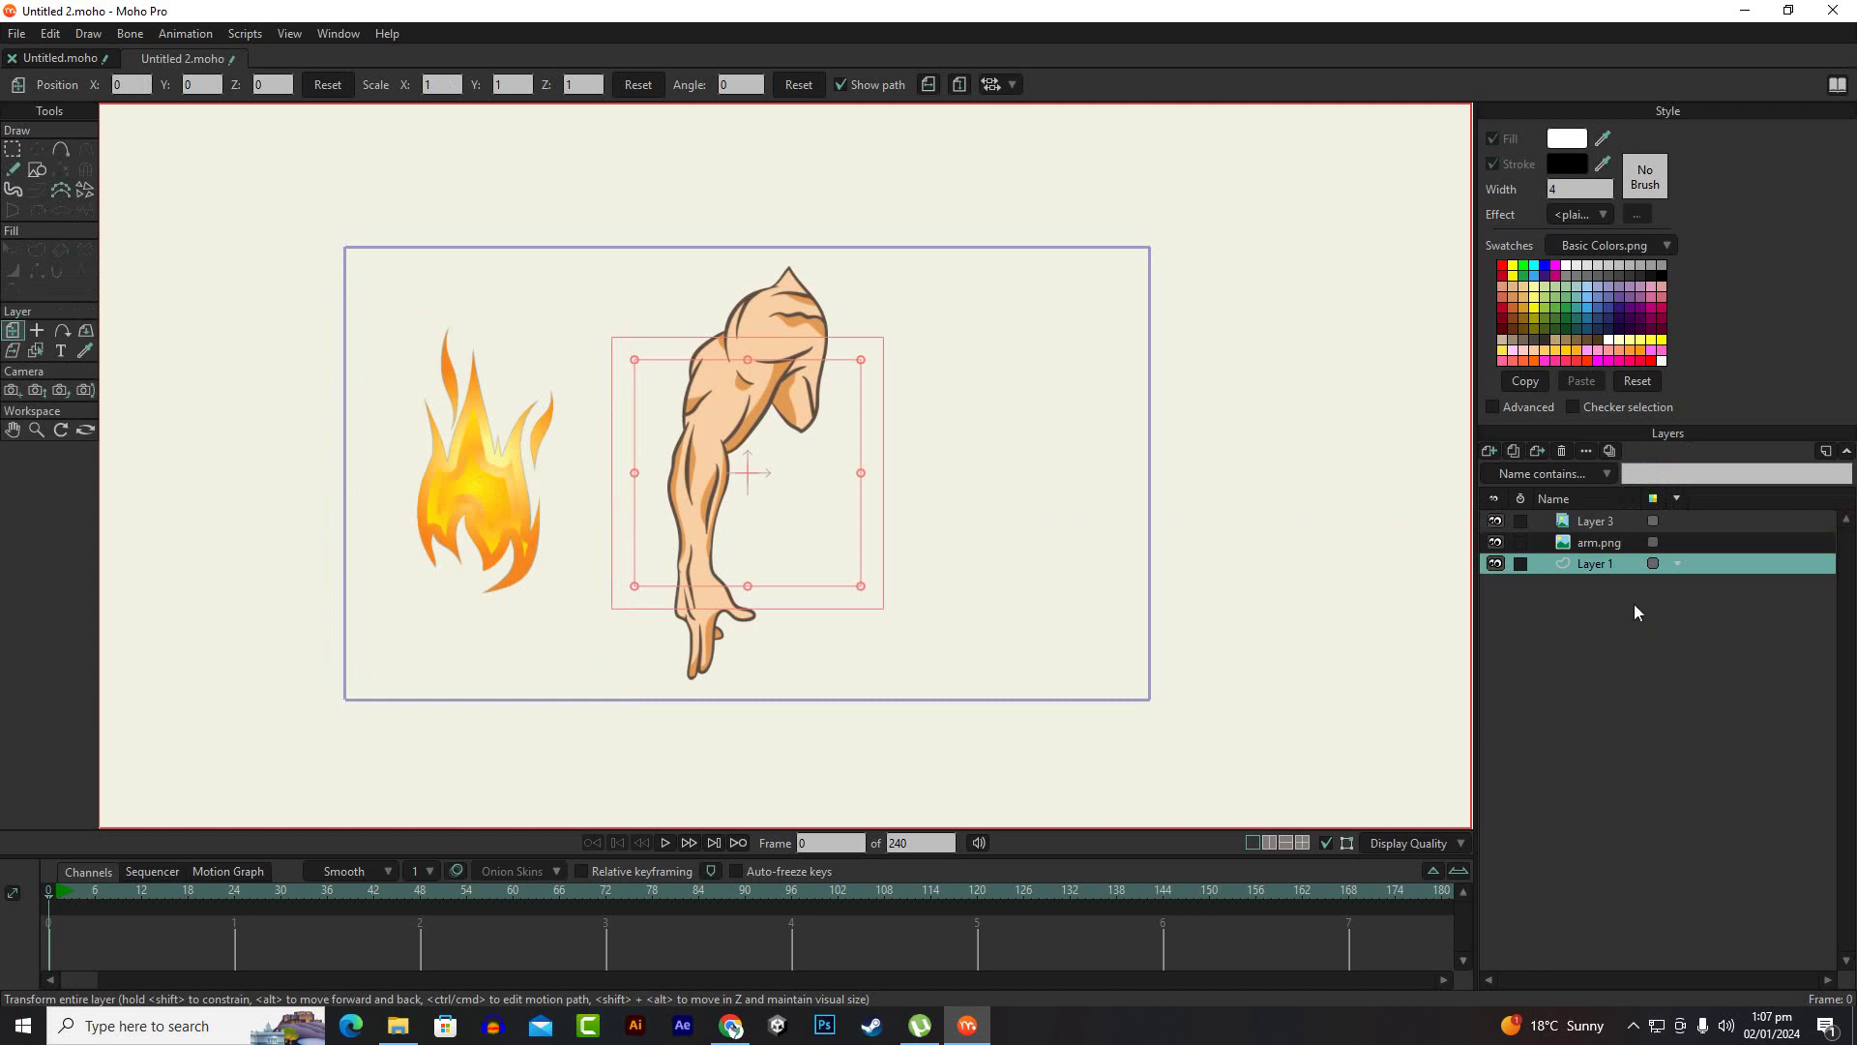
Review the available layer filter criteria and keep "Name contains..." as the filter
click(1587, 476)
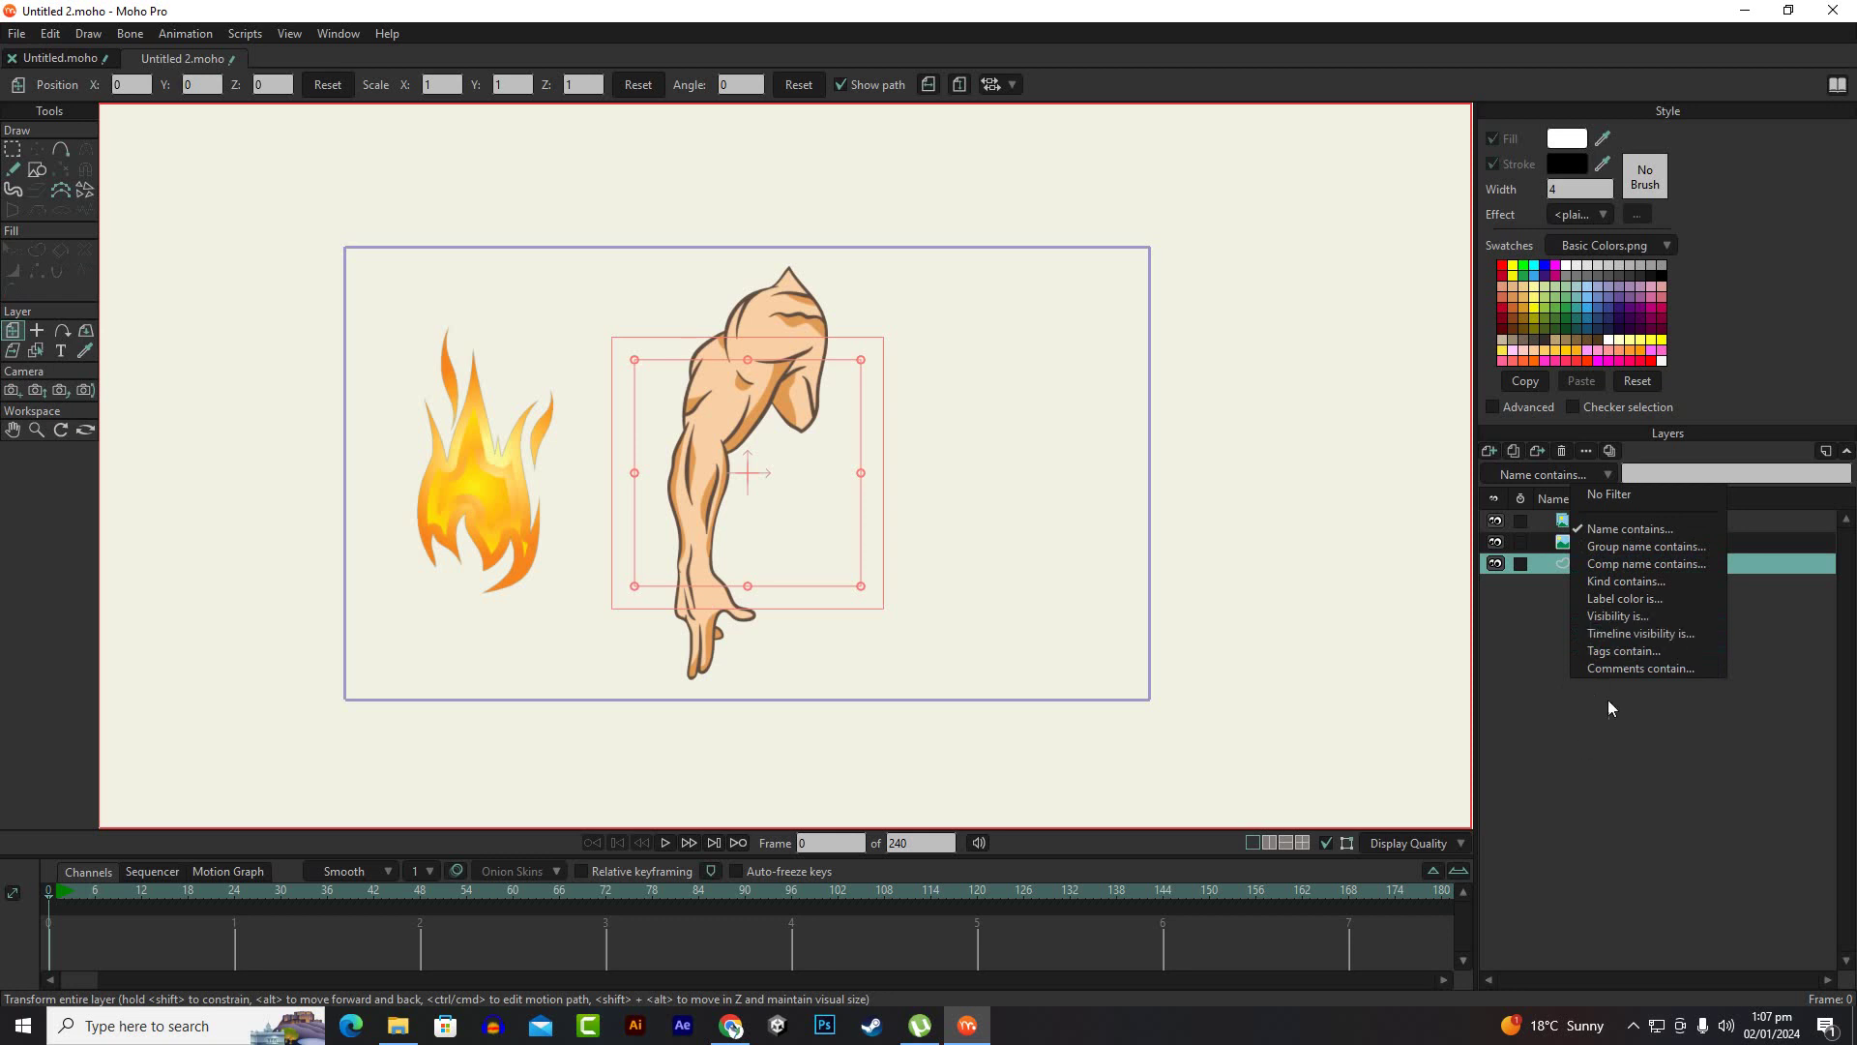
click(1584, 755)
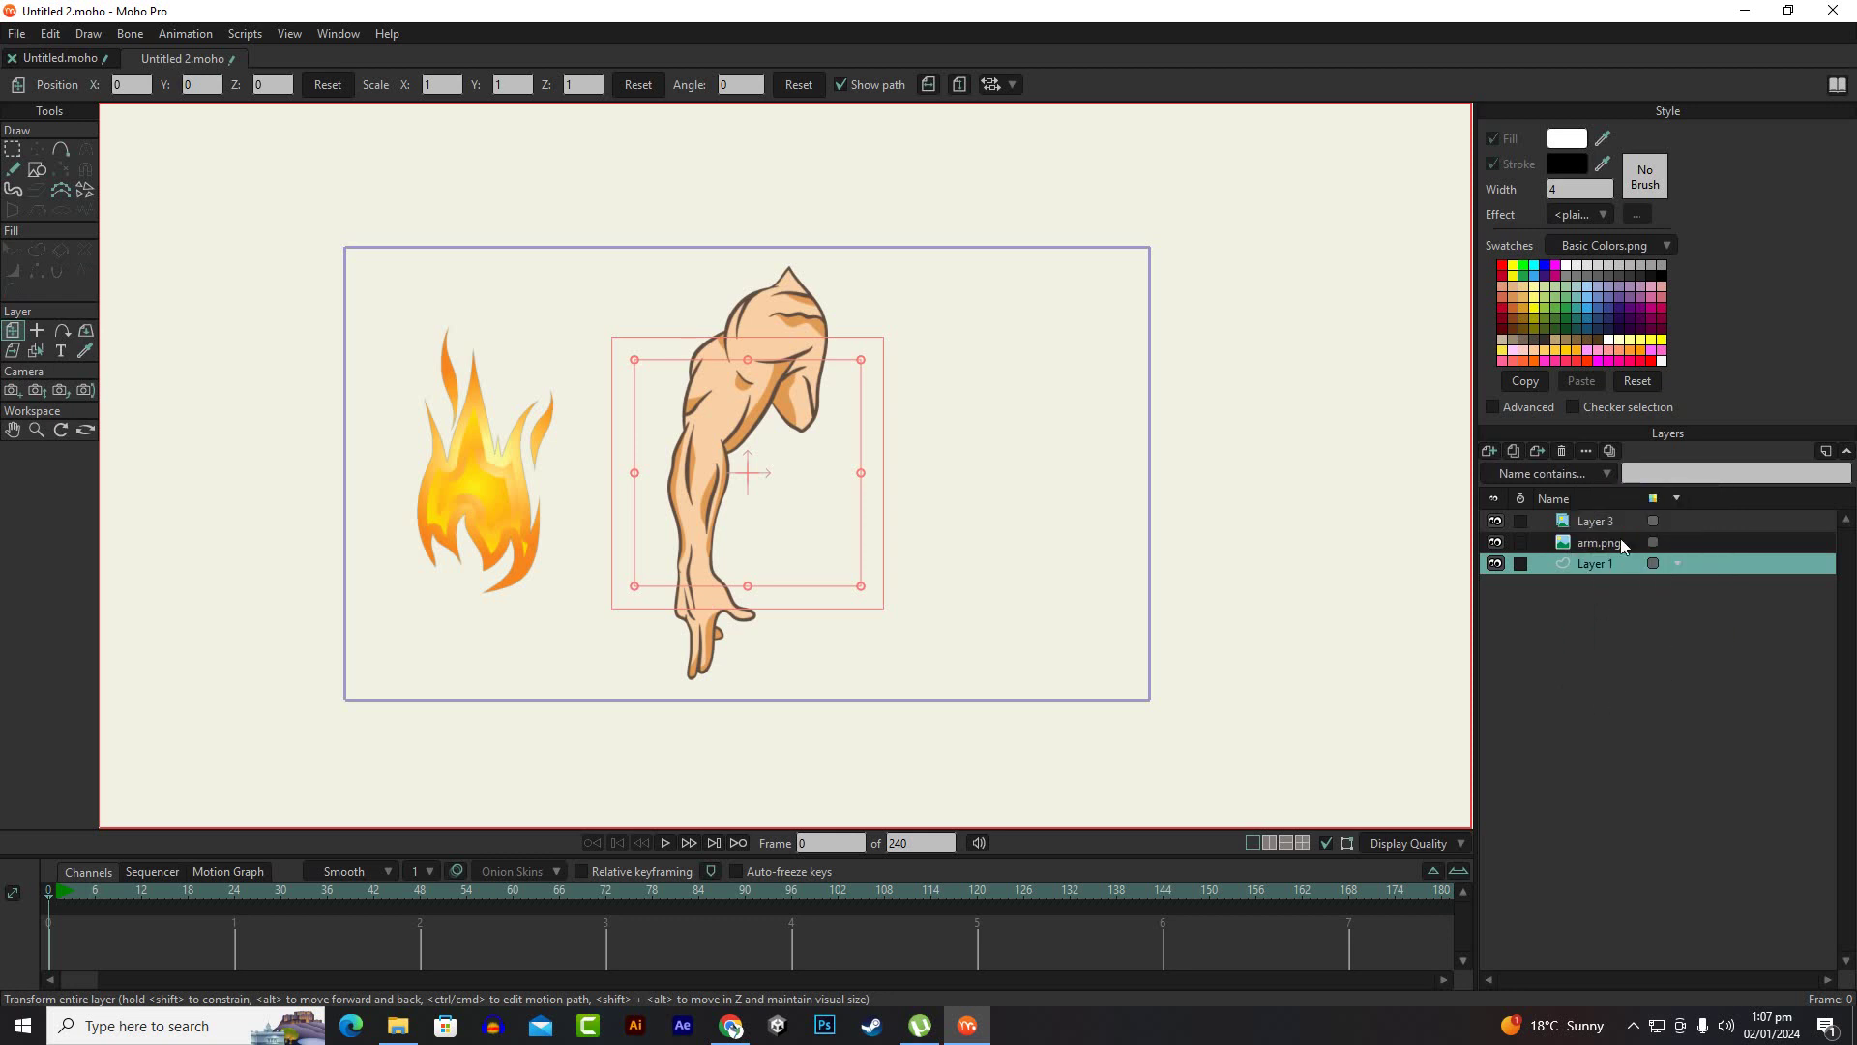
click(1588, 473)
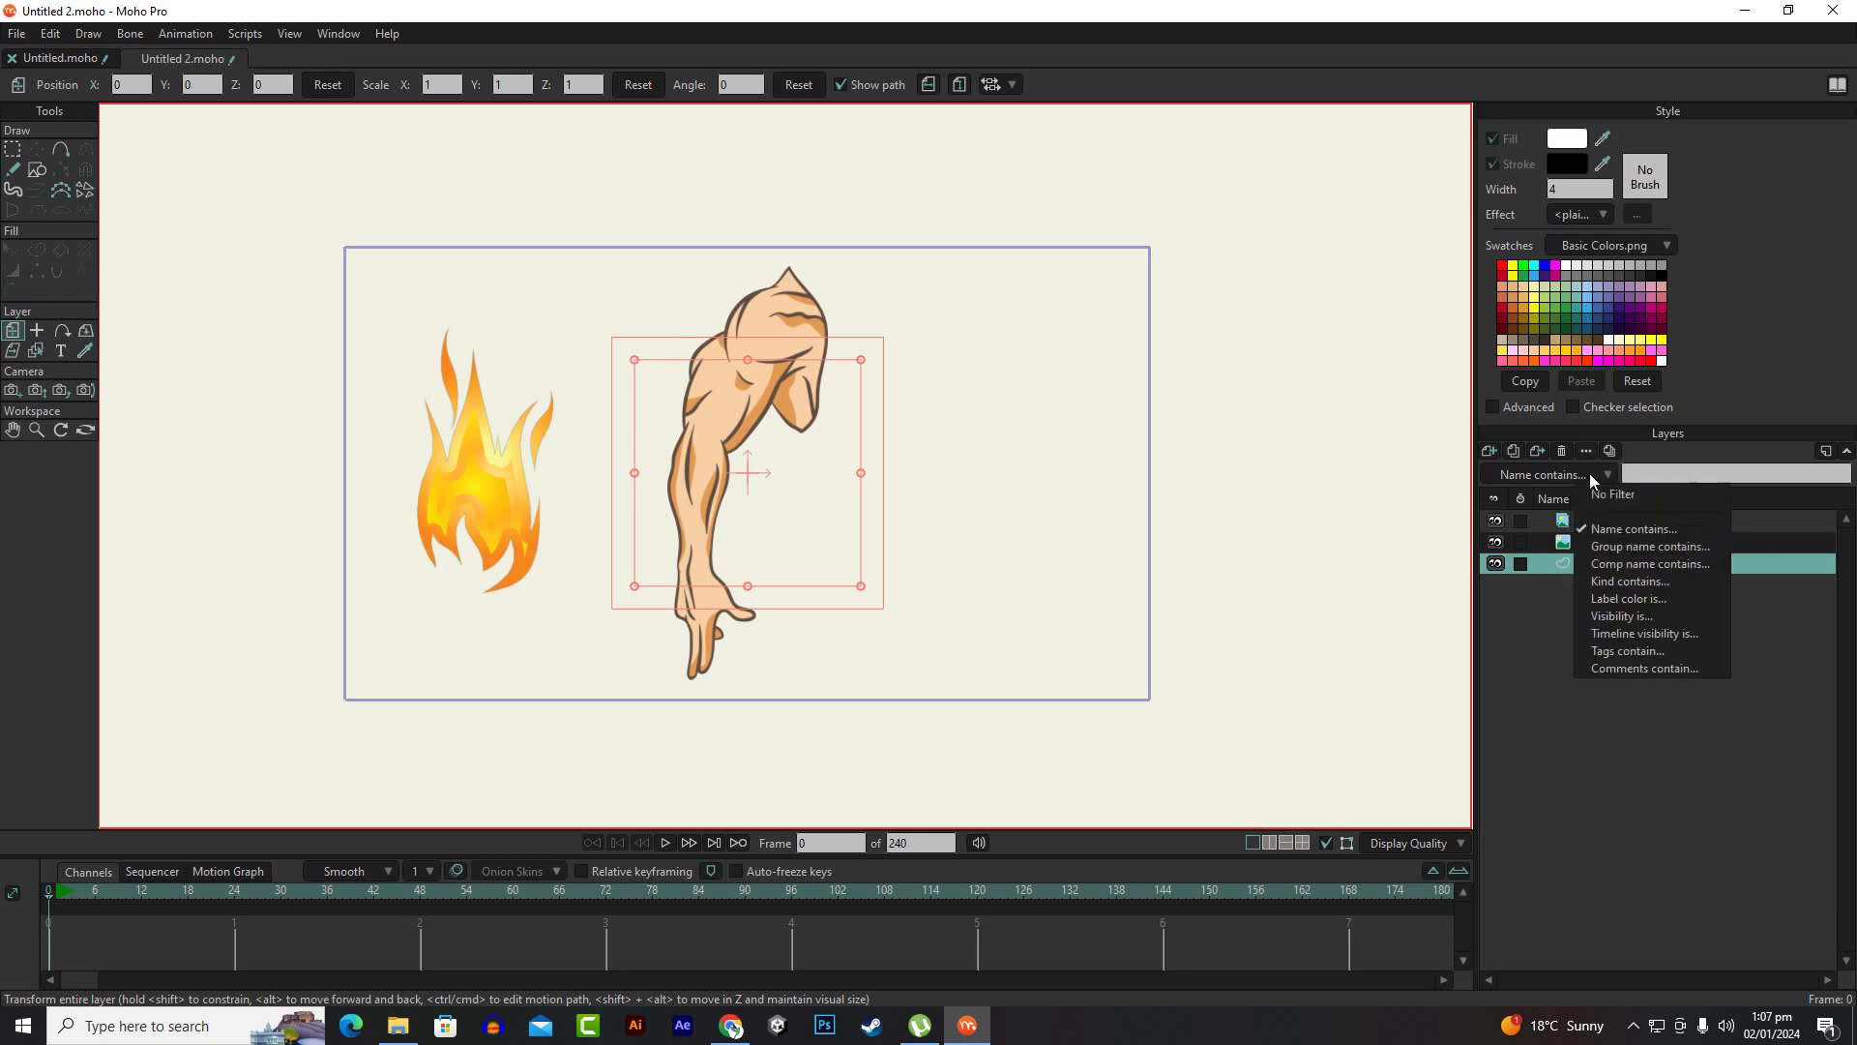
click(1611, 531)
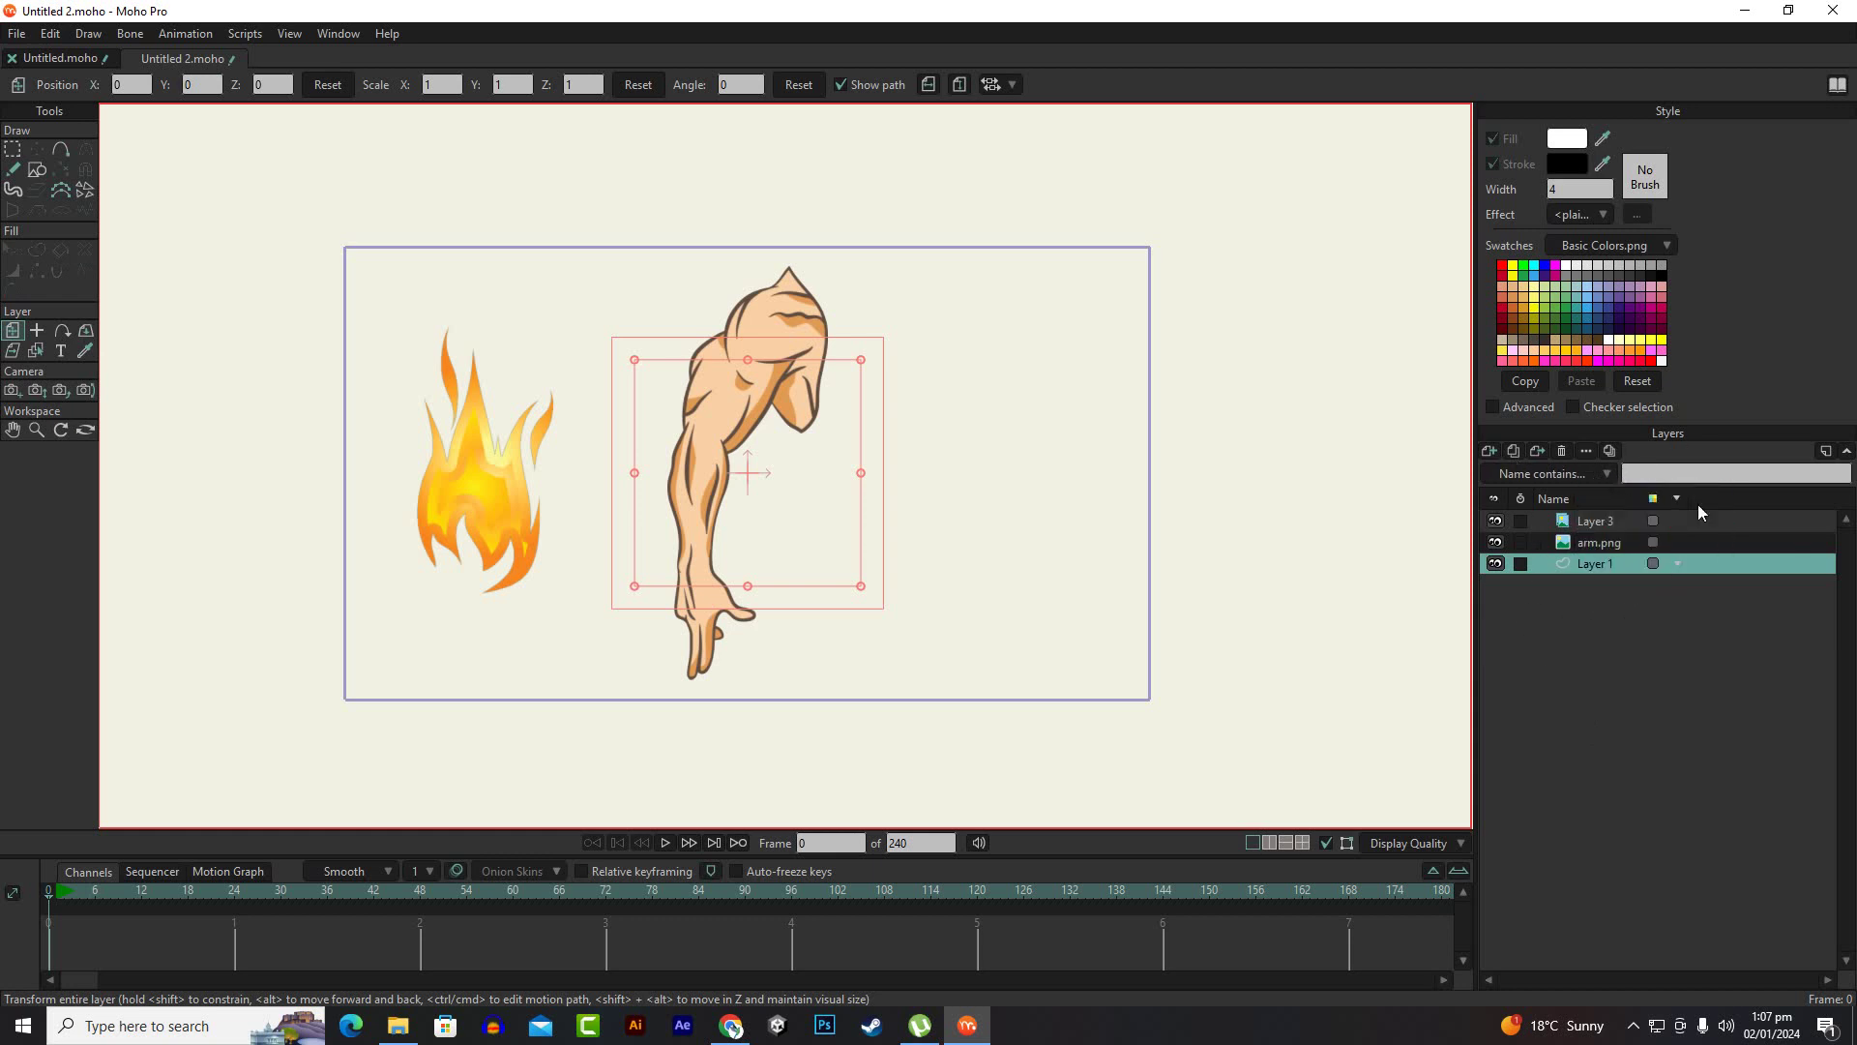
Duplicate the arm.png layer and move the copy to the right of the original arm, at about X 1.03, Y -0.03
click(1595, 526)
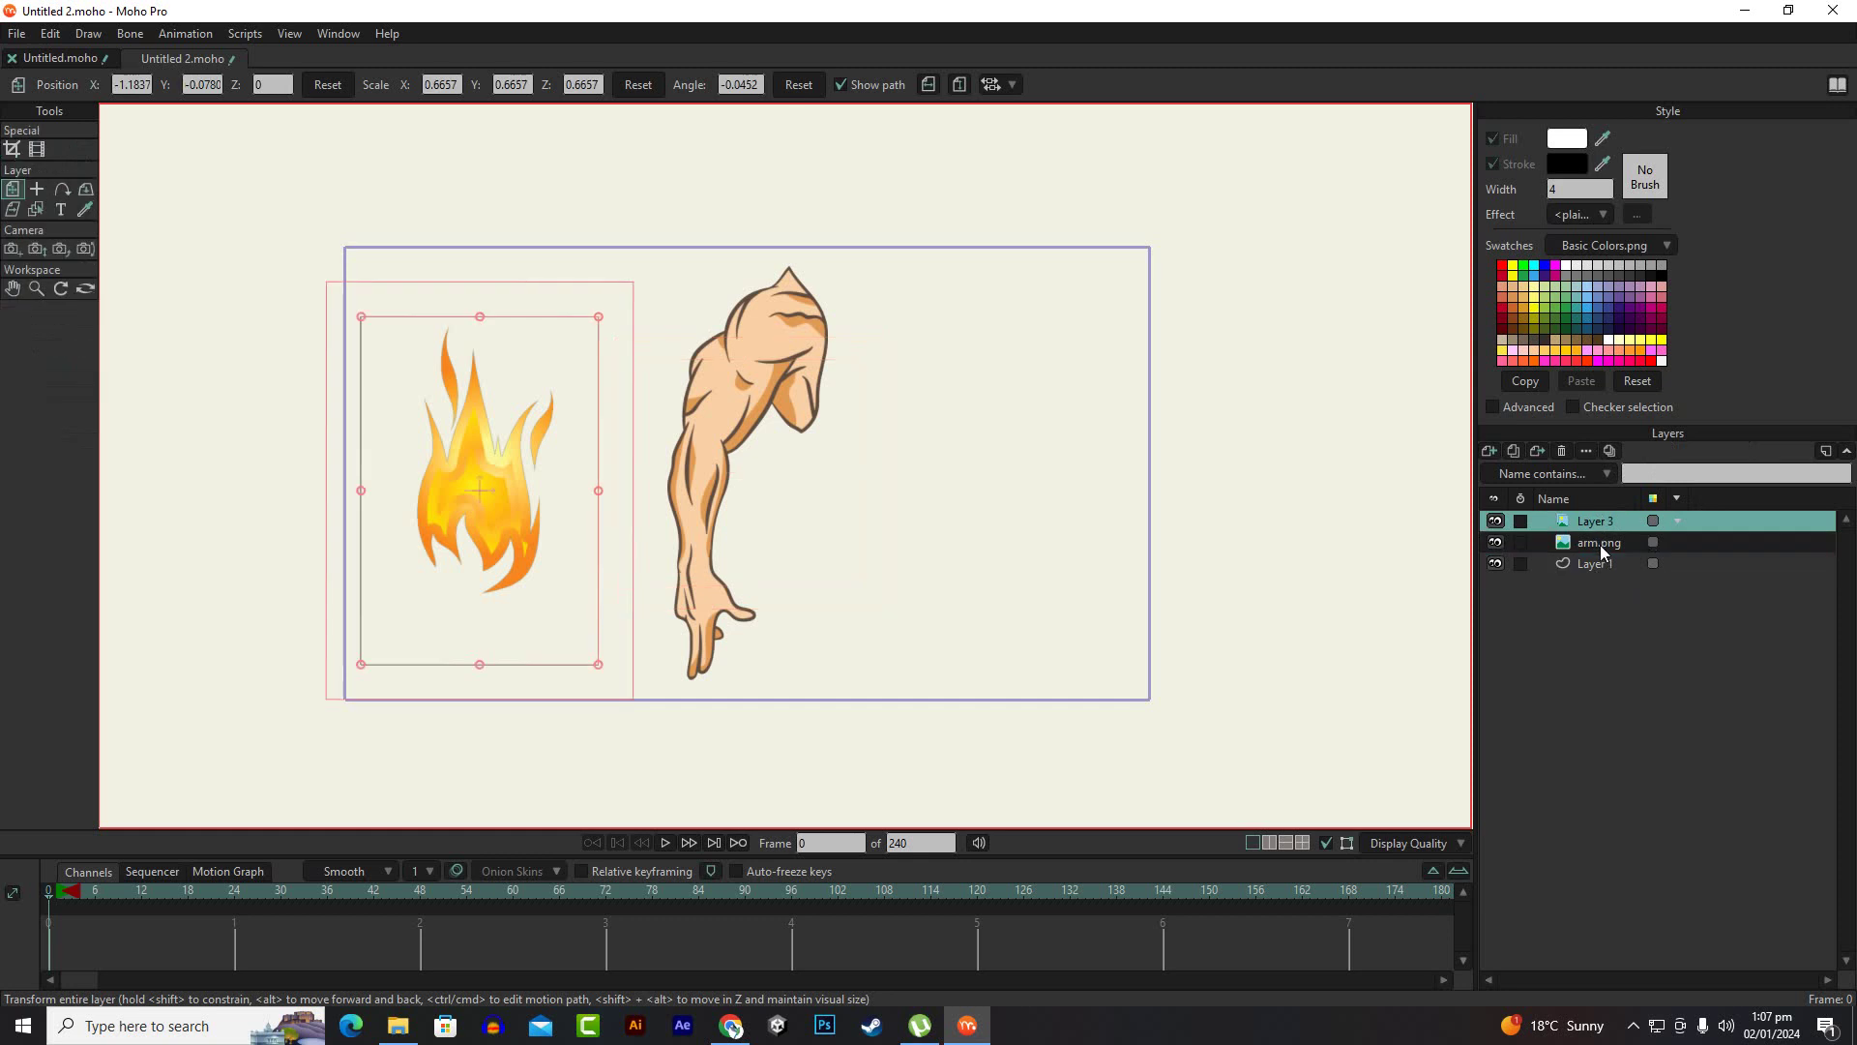
click(1600, 543)
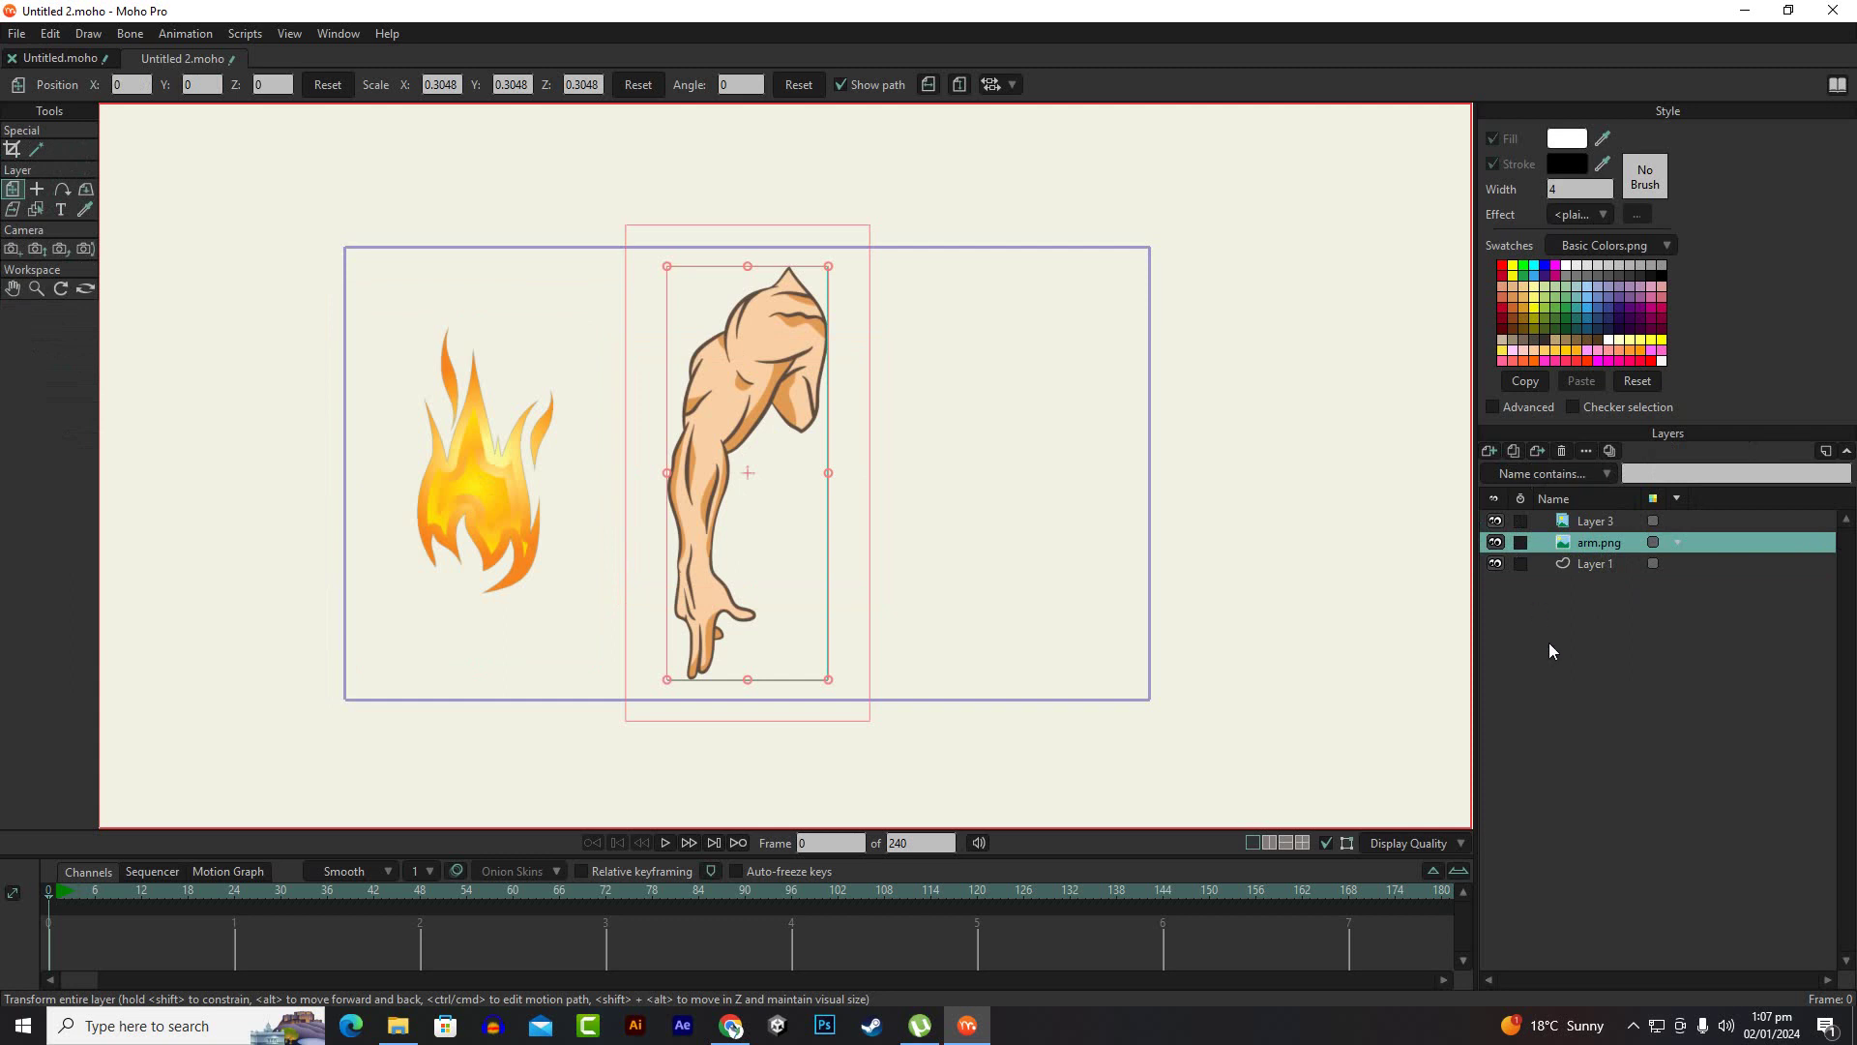
click(1516, 454)
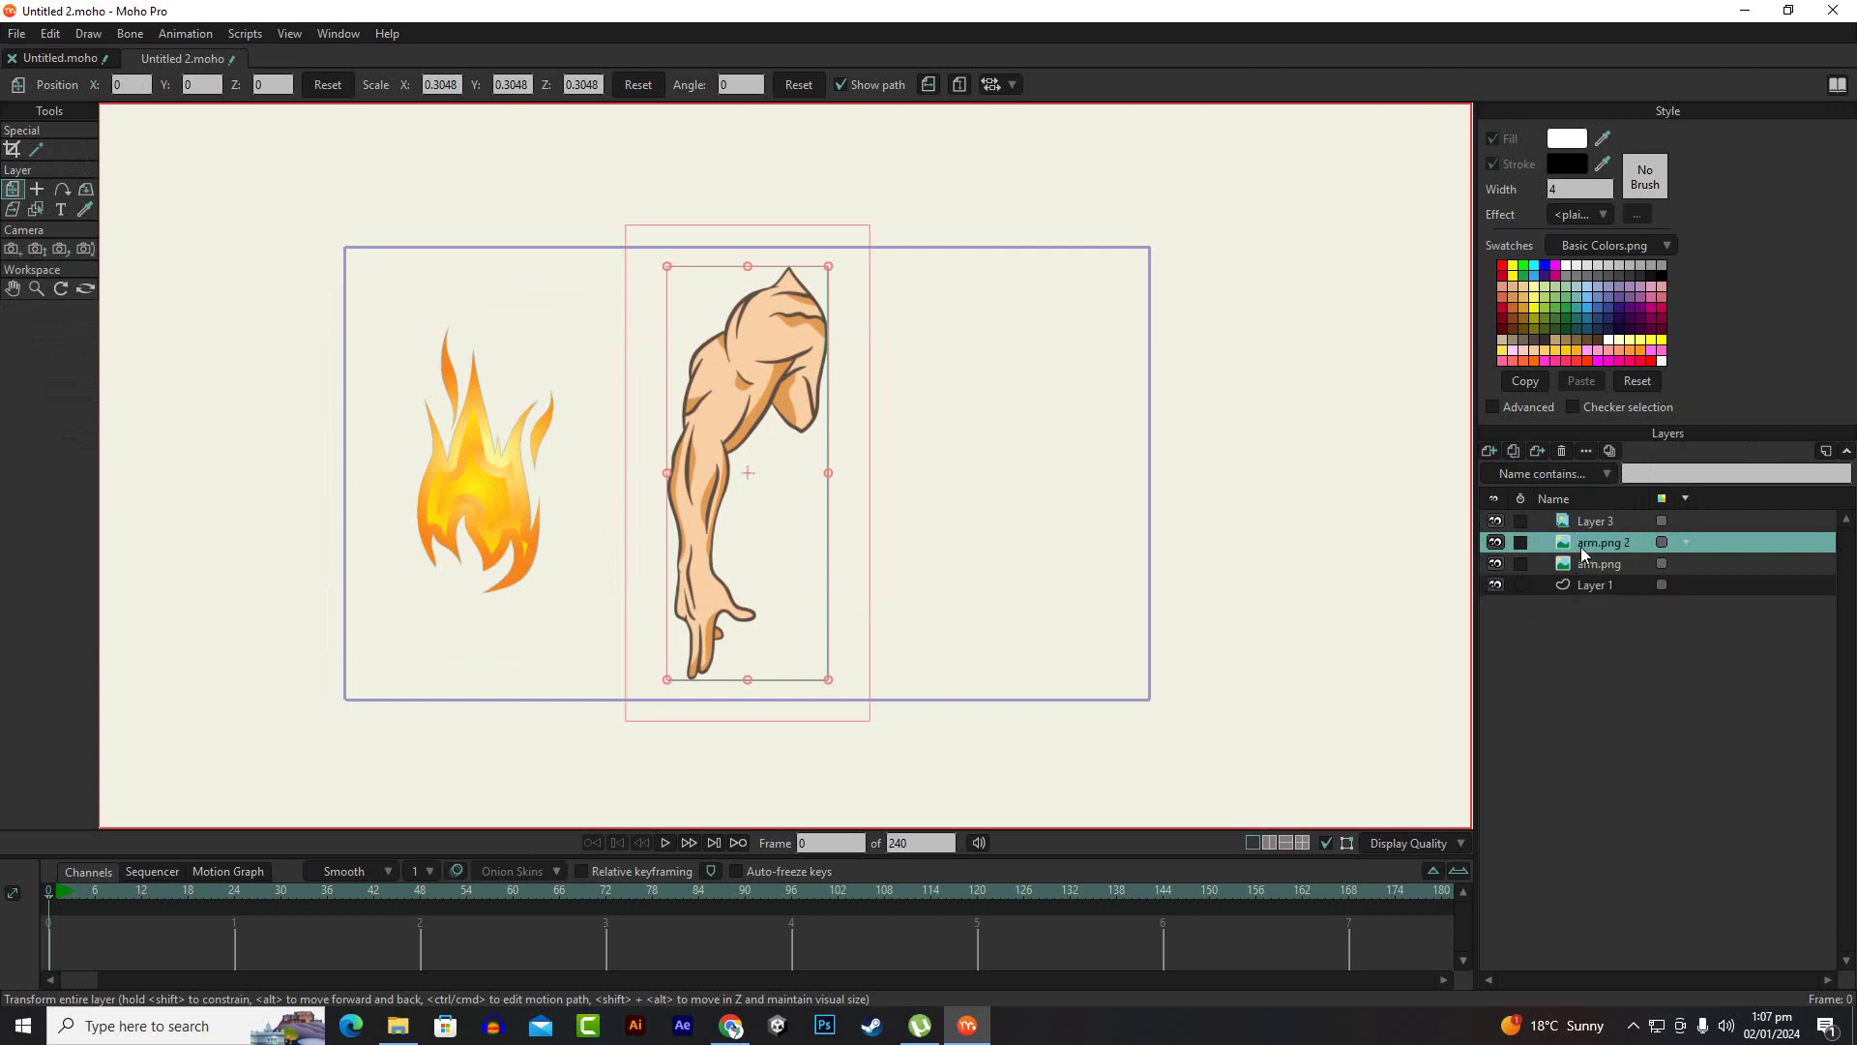
drag(789, 393, 1015, 410)
mouse_move(1020, 508)
mouse_down()
mouse_move(1051, 506)
mouse_move(1001, 507)
mouse_move(1032, 505)
mouse_up()
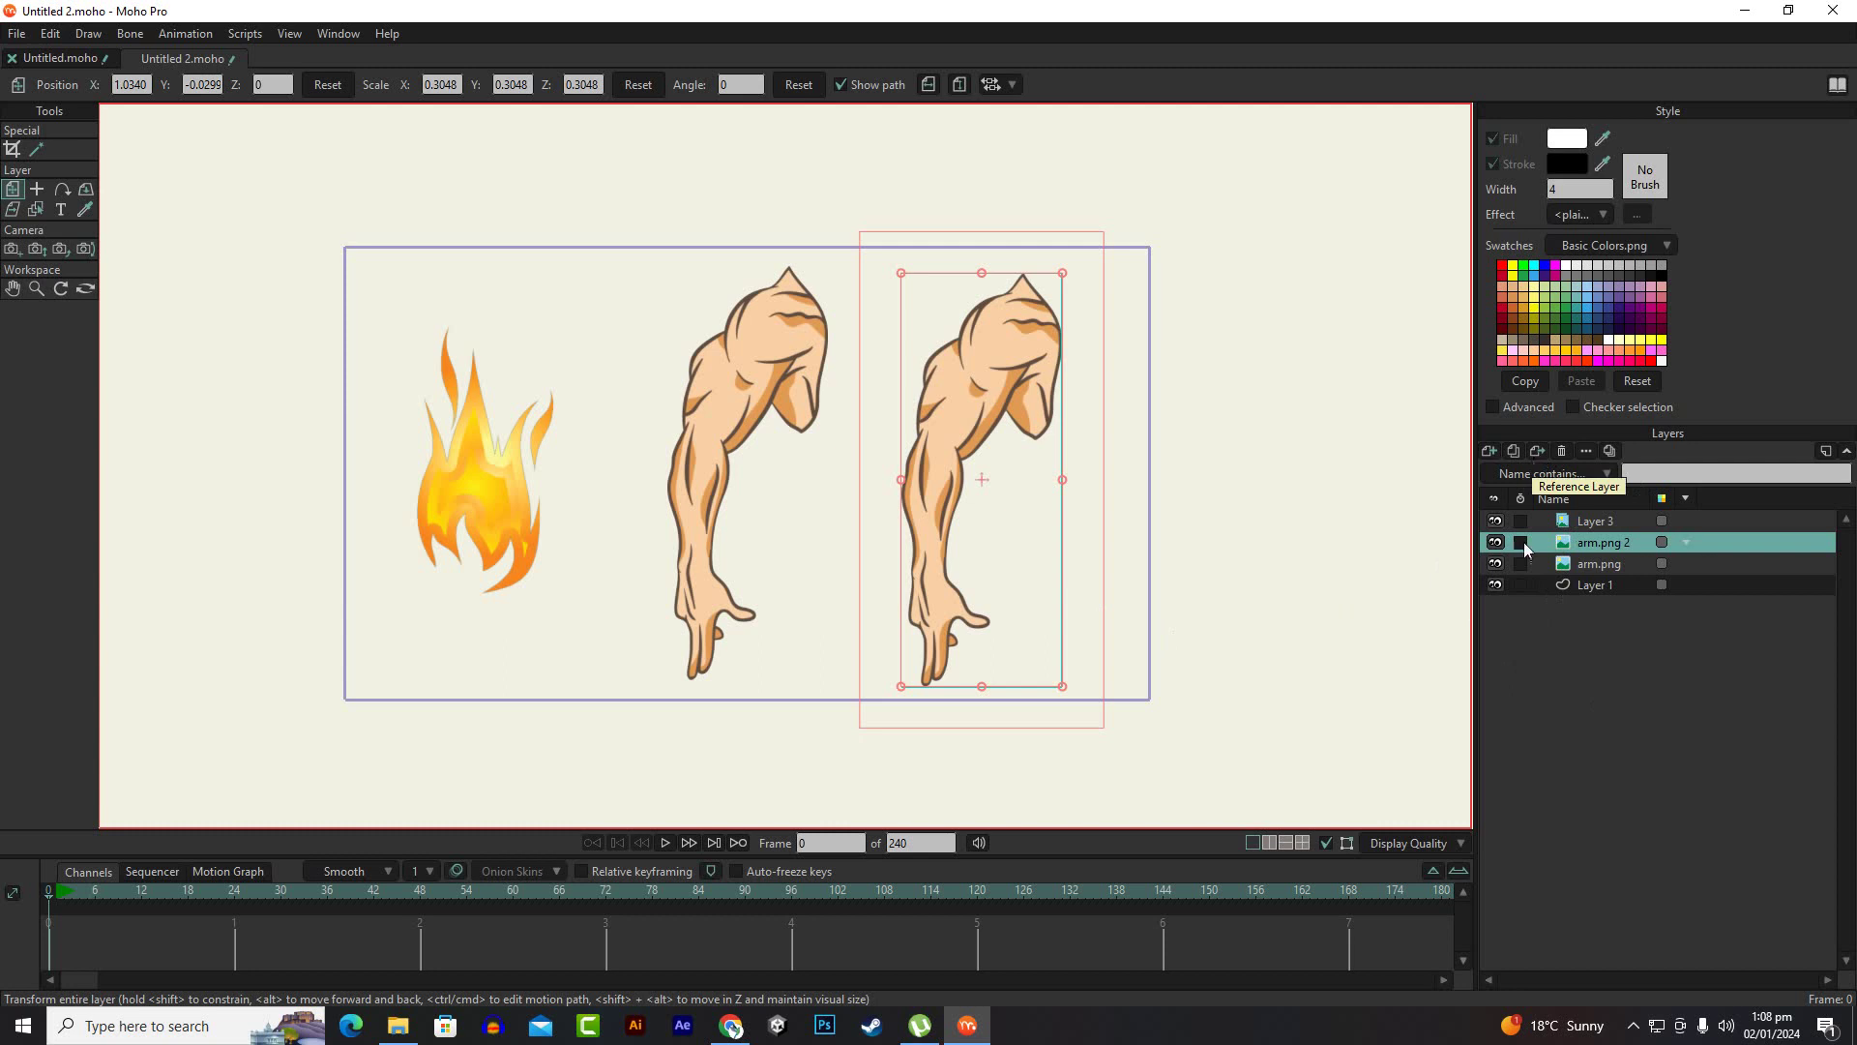
Create a reference layer of arm.png and move it right of the other arms to about X 1.85, rotated about -1.53 degrees
click(1593, 570)
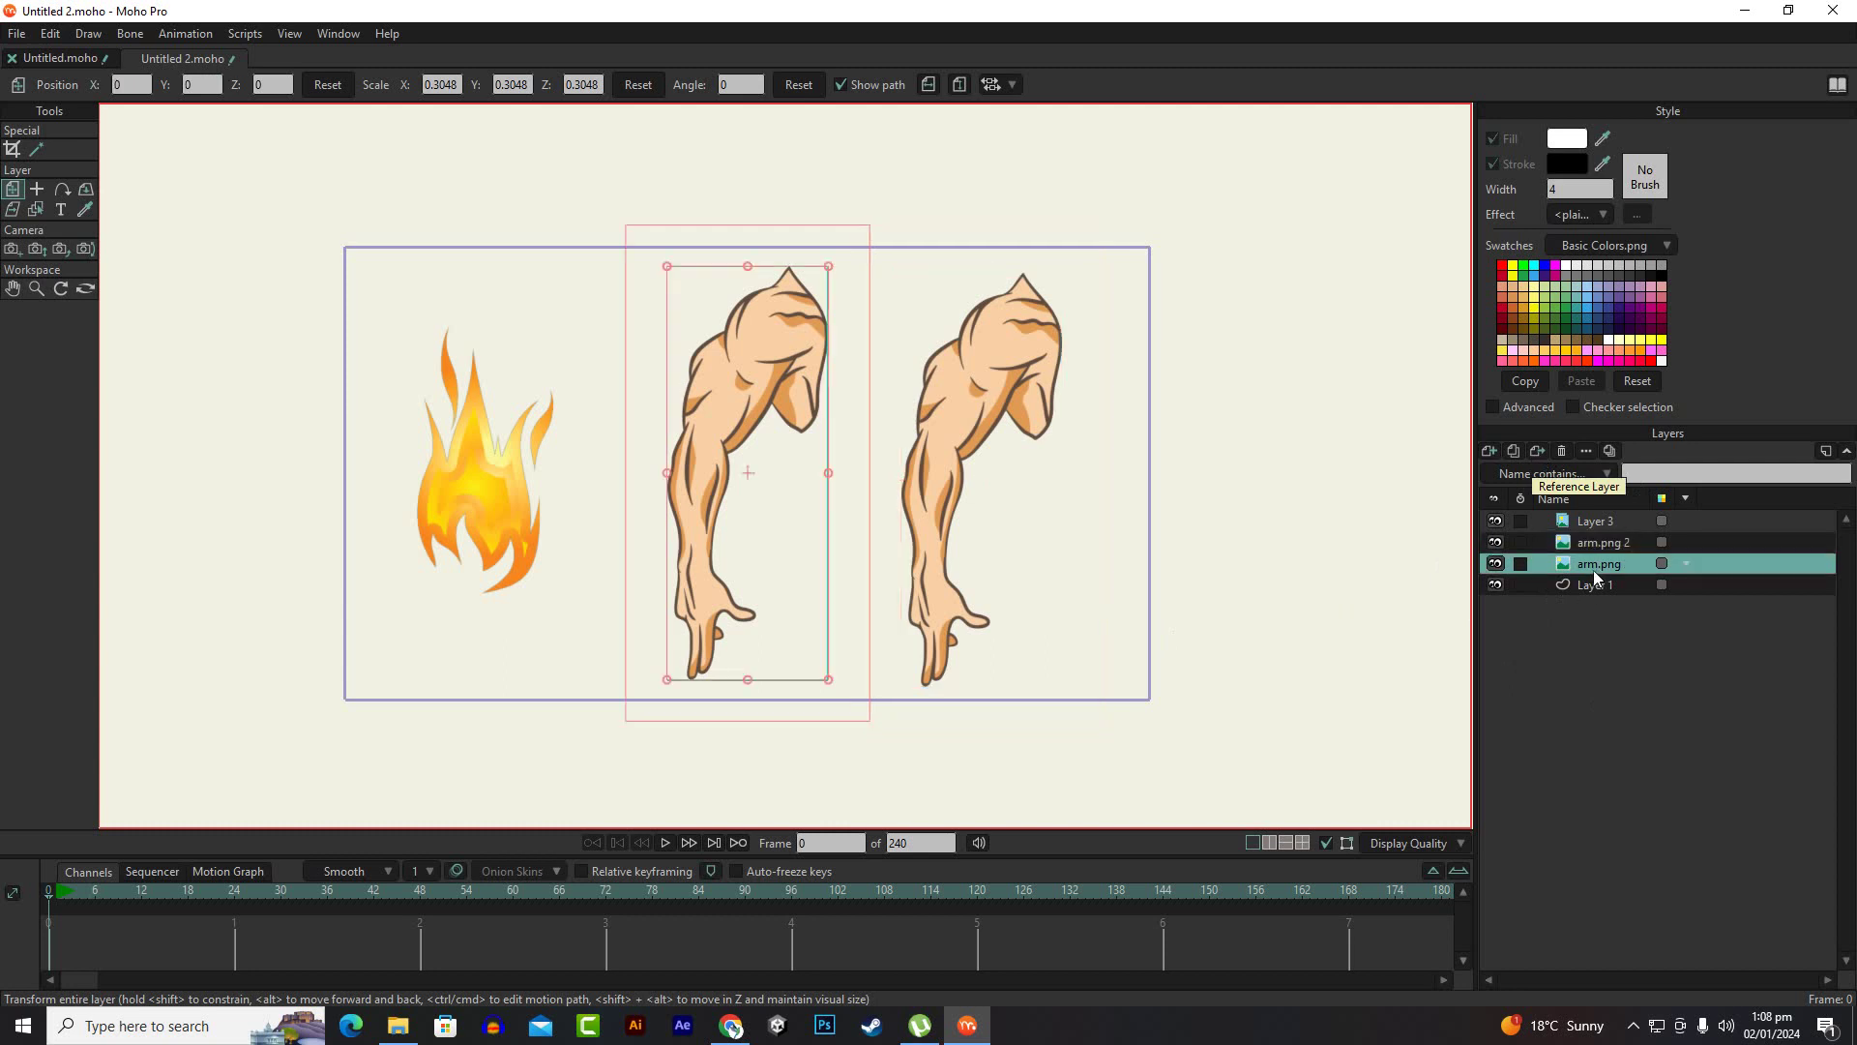
click(1529, 453)
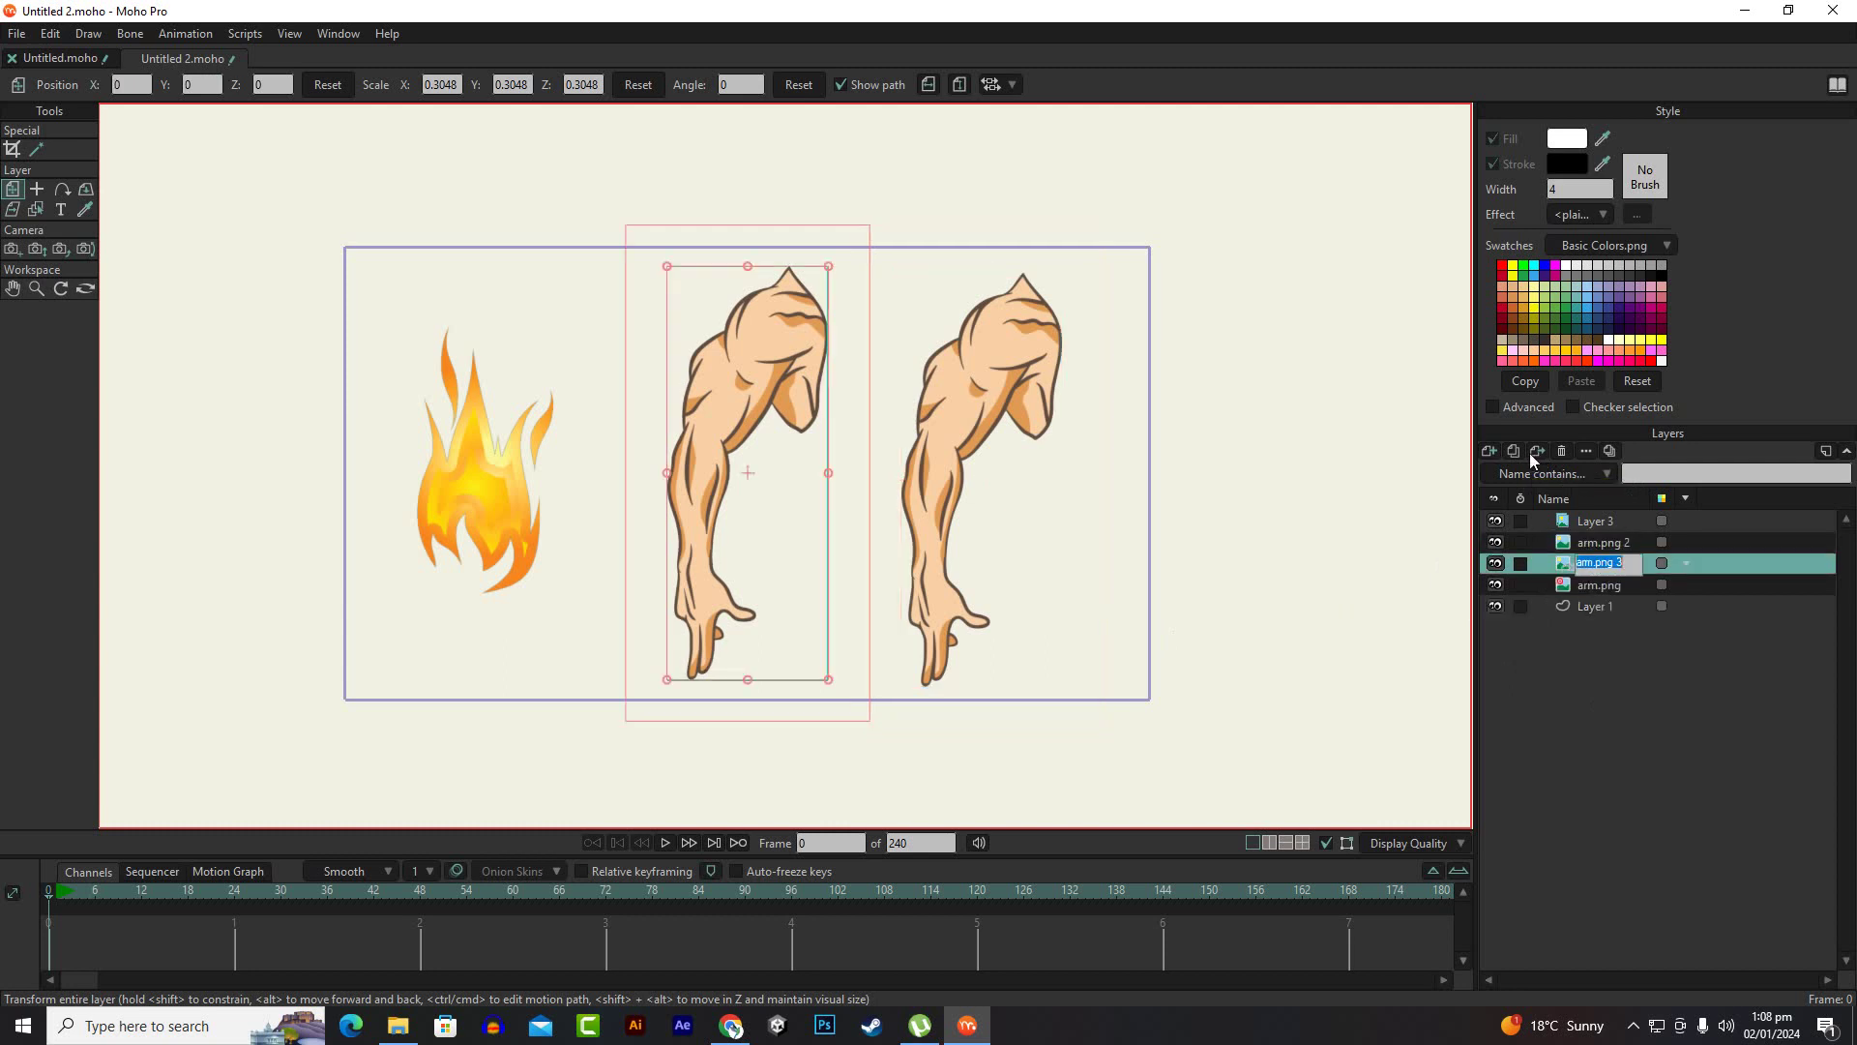
click(1591, 672)
drag(1033, 412, 1444, 424)
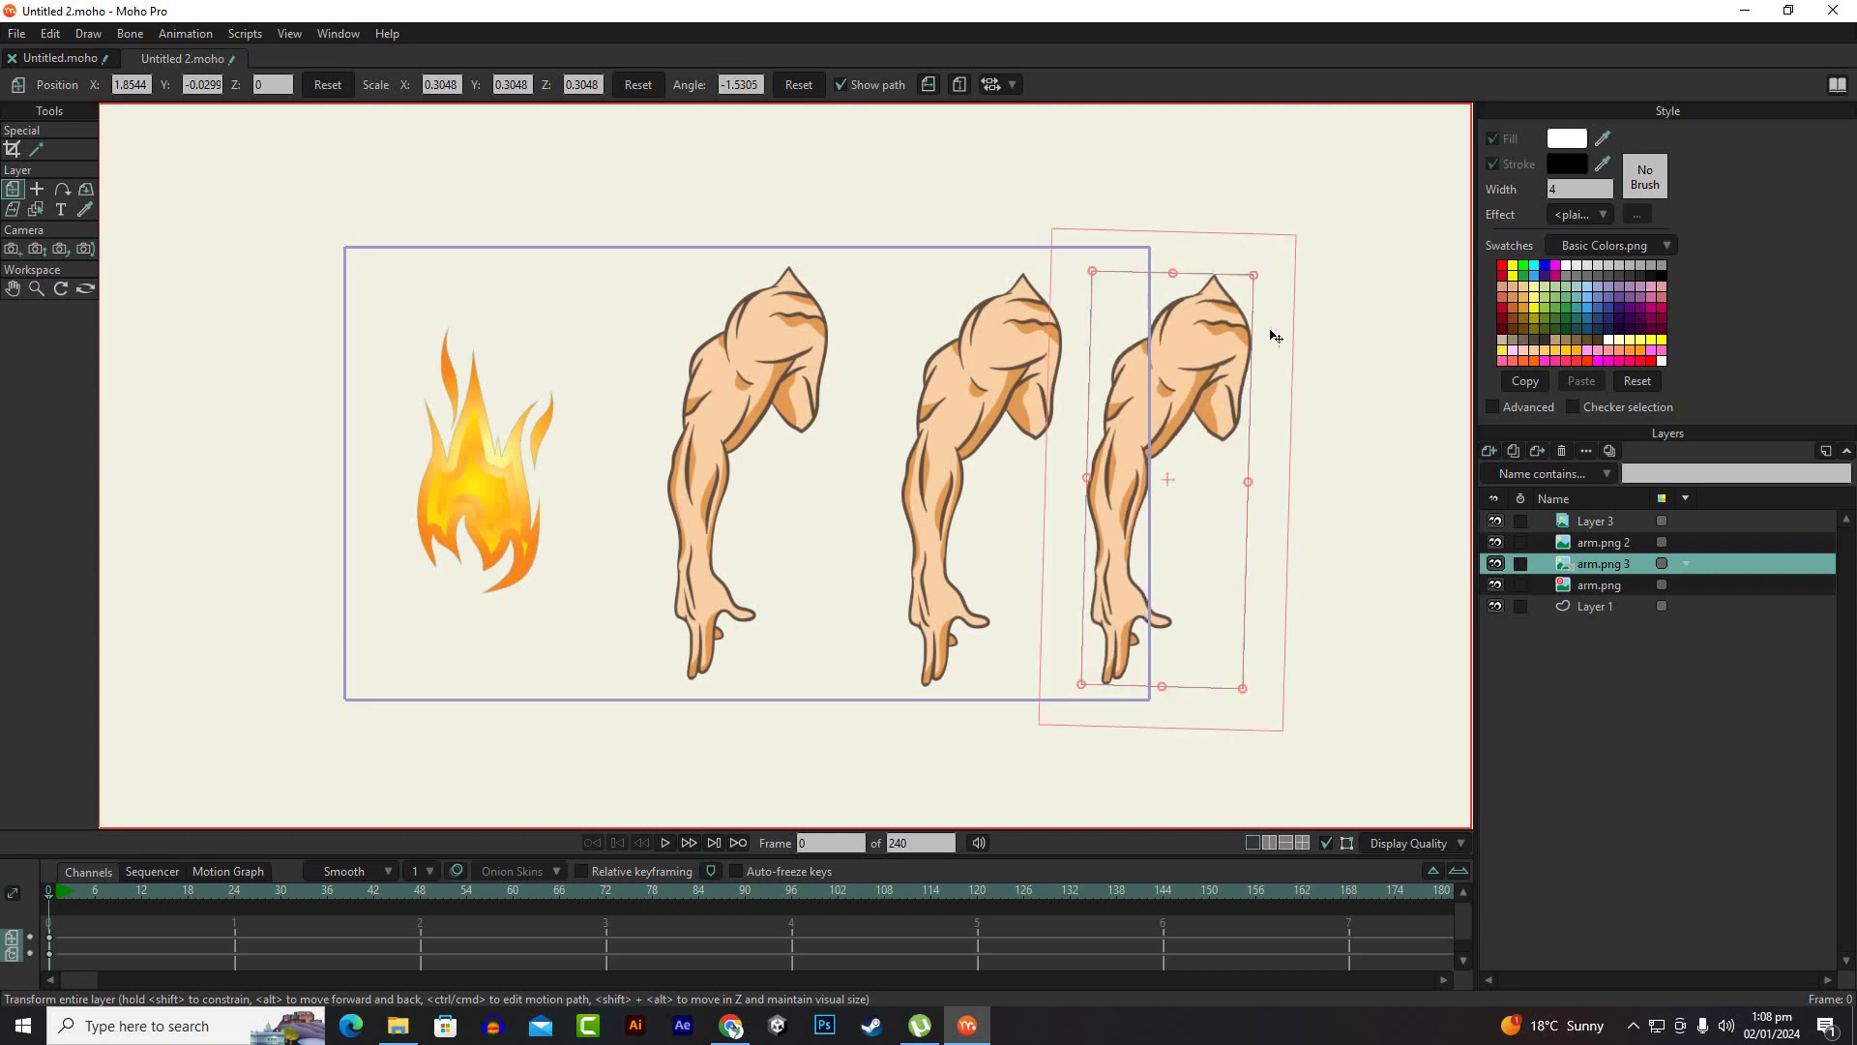
Move the original arm.png to about X -0.03, Y -0.06, rotate it to about -1.51 degrees, and widen it to X scale about 0.37
click(1598, 586)
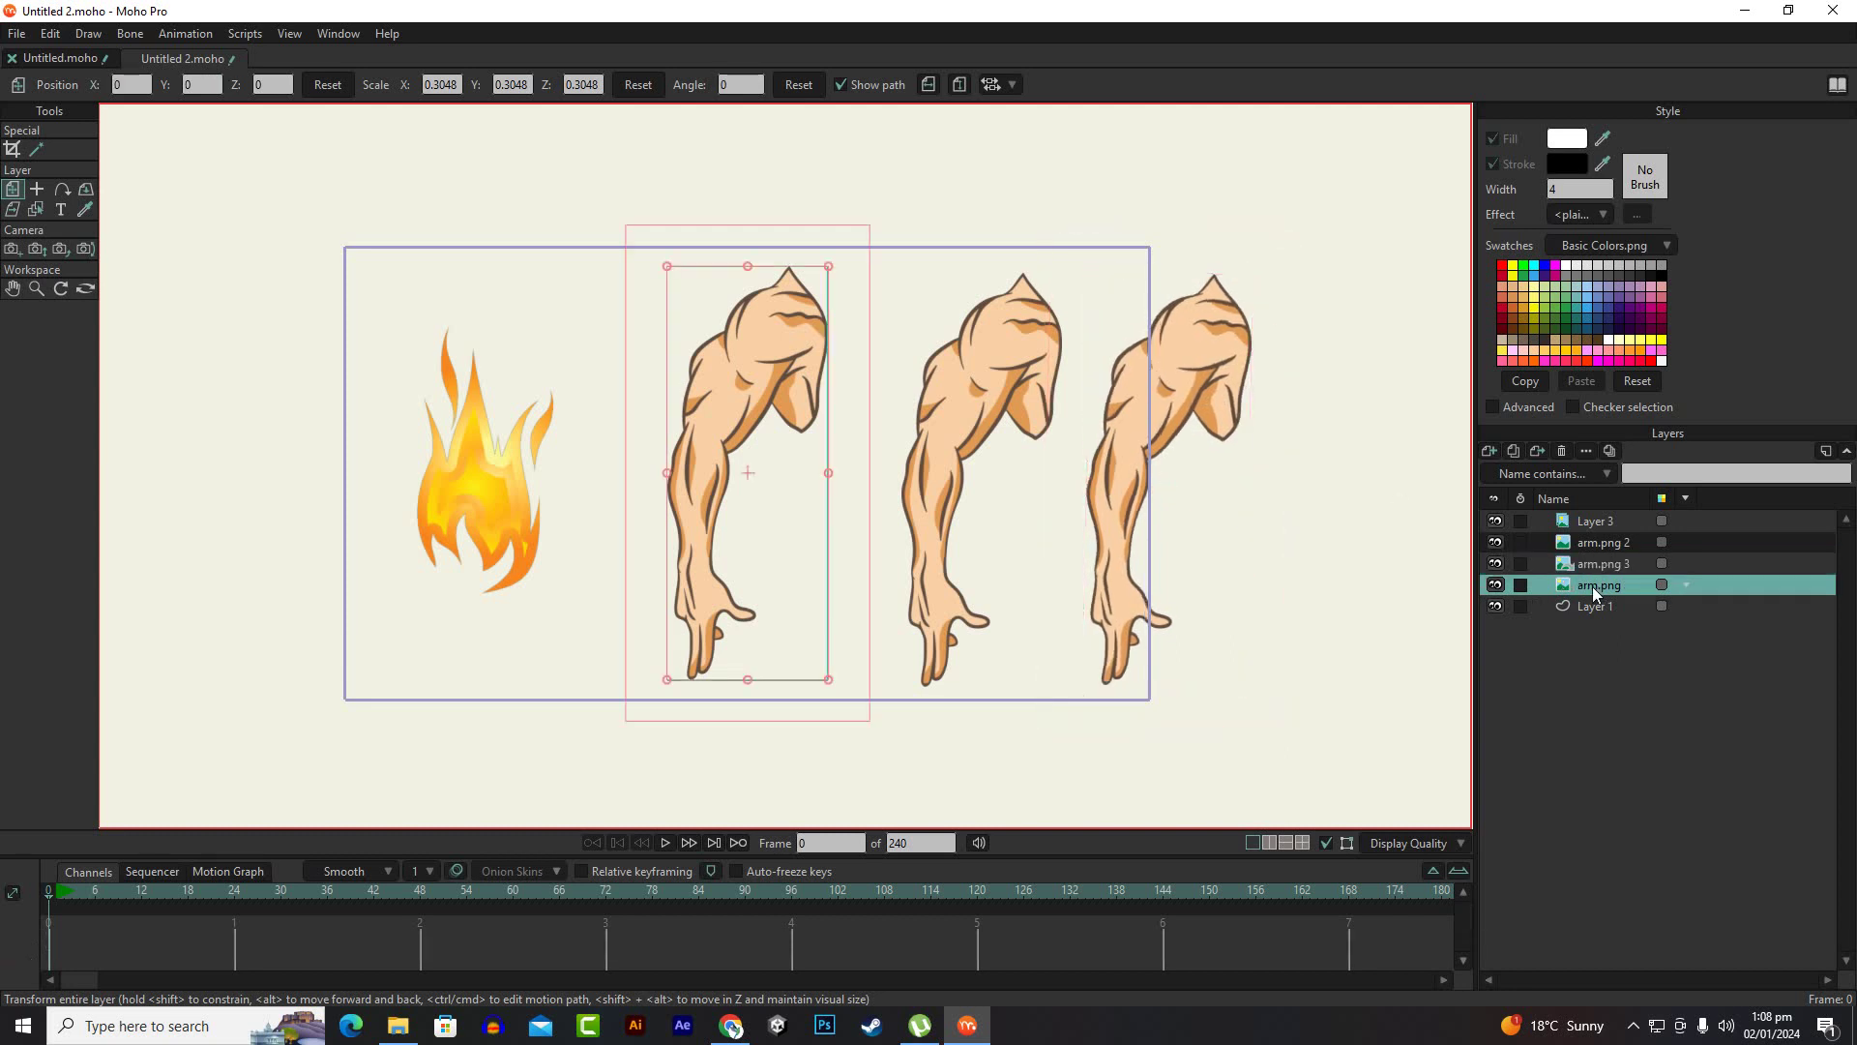
click(1589, 566)
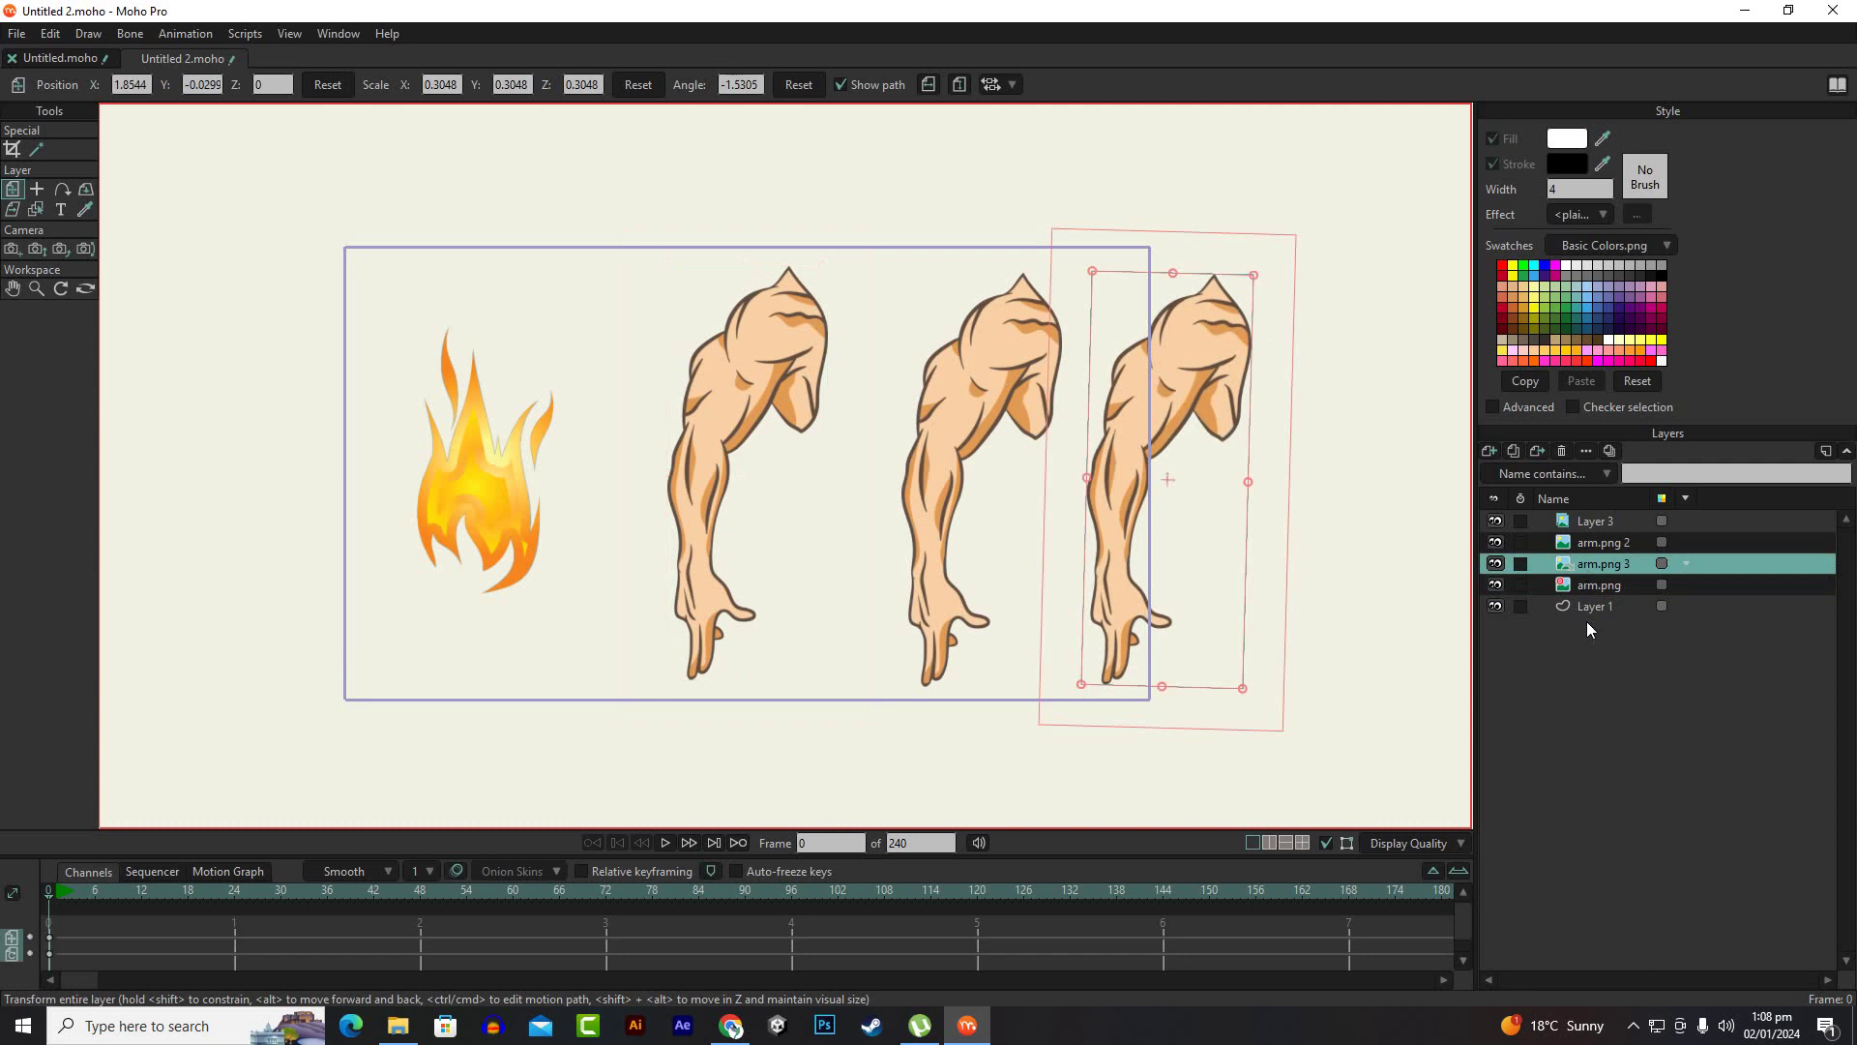
click(1598, 587)
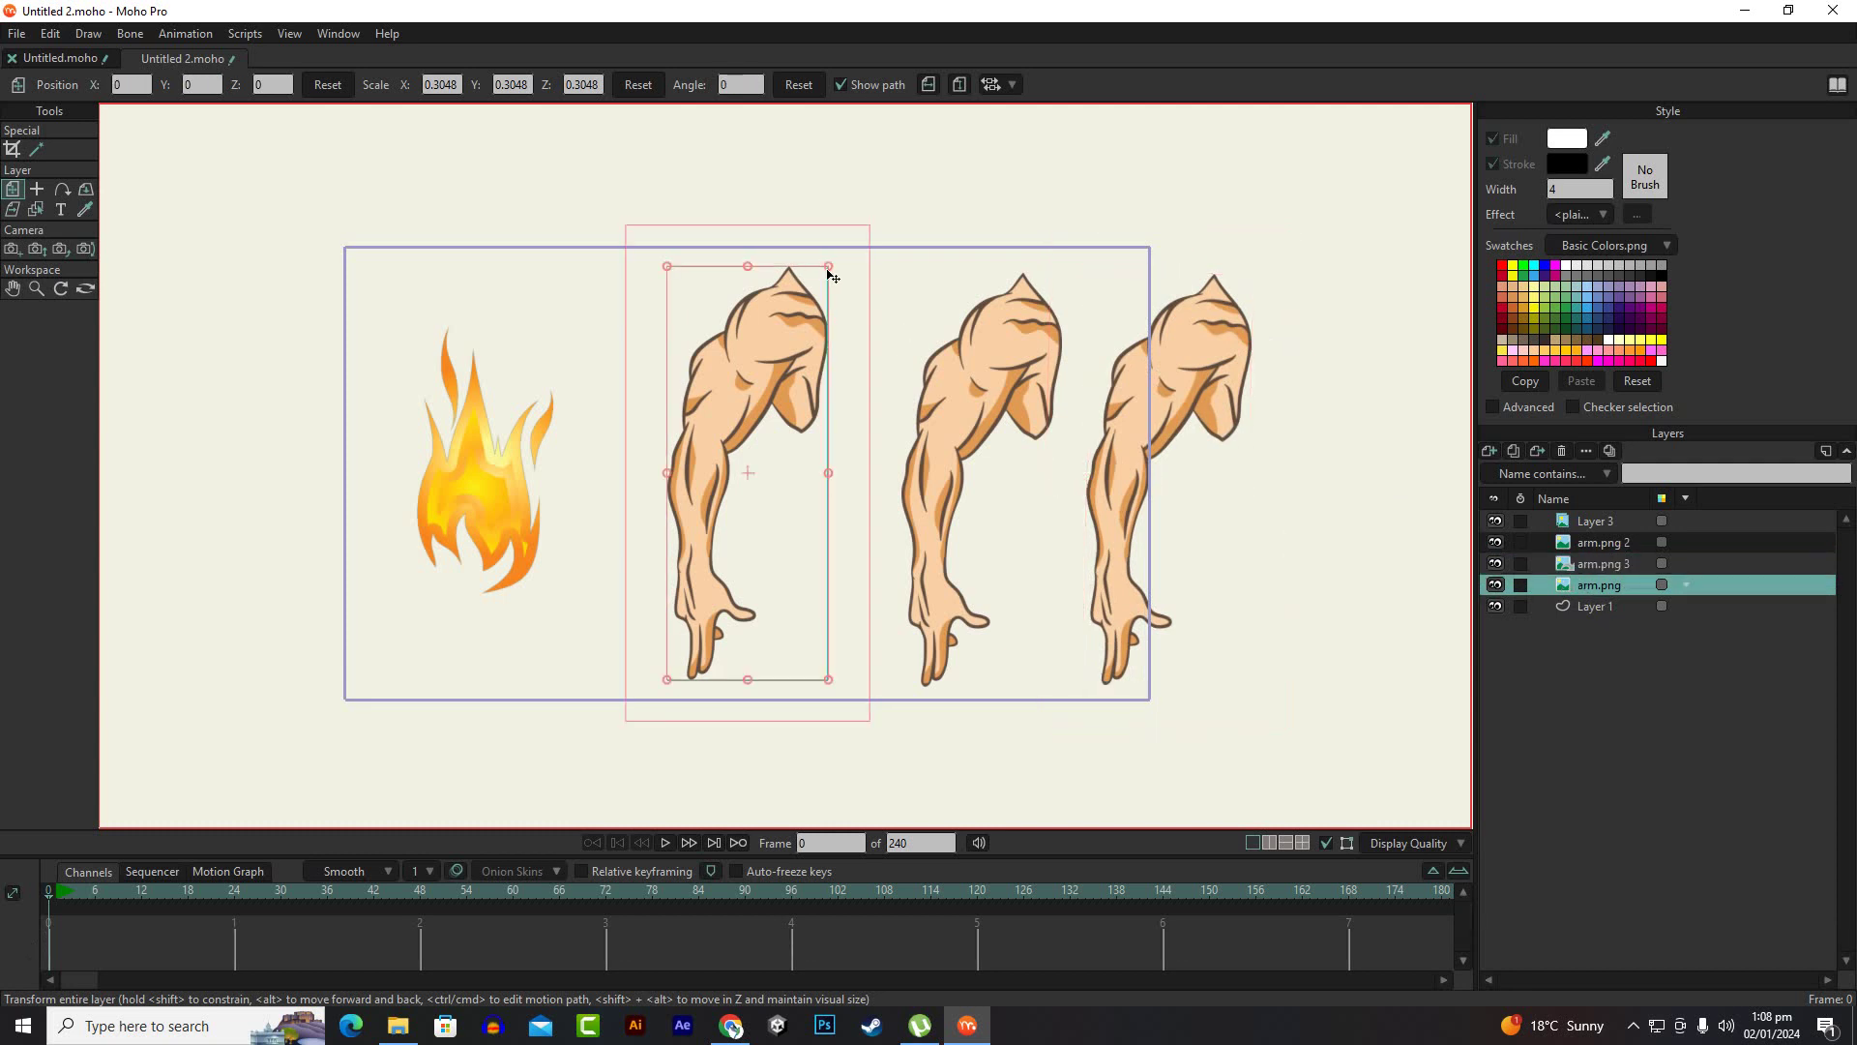
drag(827, 276, 827, 309)
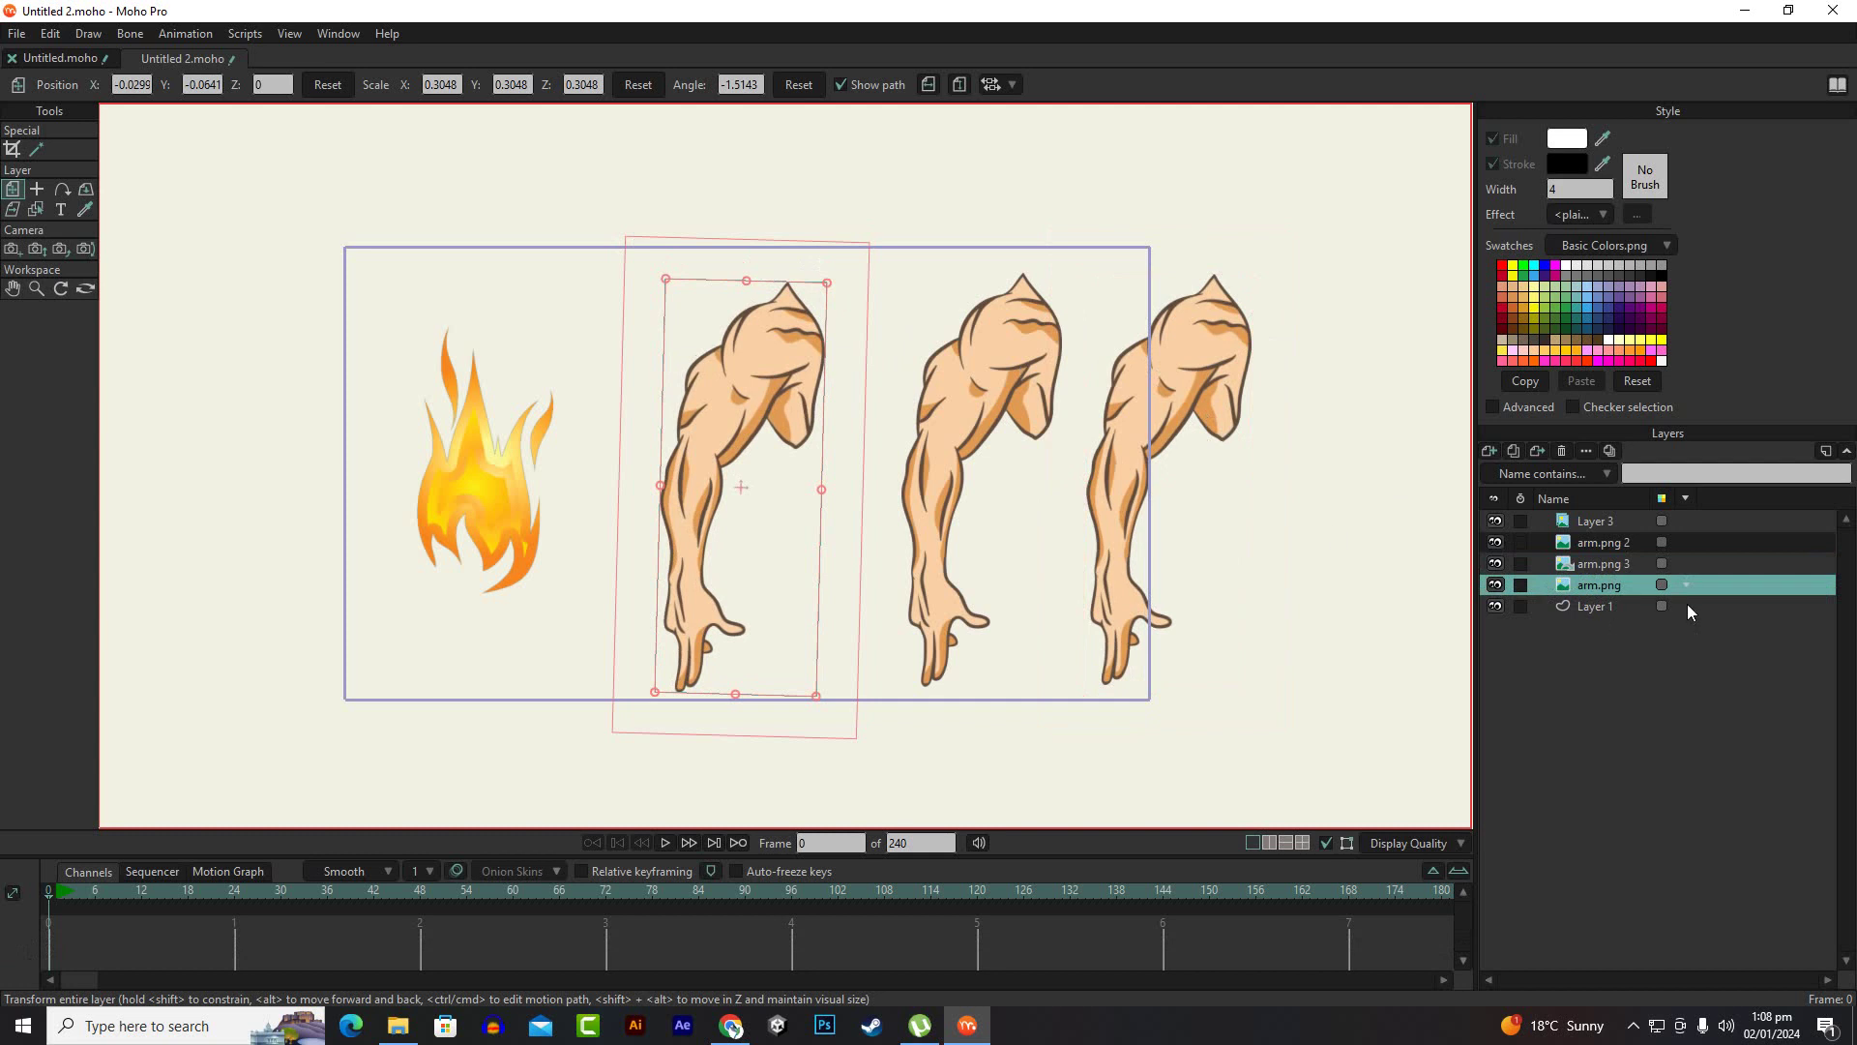
mouse_move(829, 502)
mouse_down()
mouse_move(855, 498)
mouse_move(804, 493)
mouse_move(842, 494)
mouse_up()
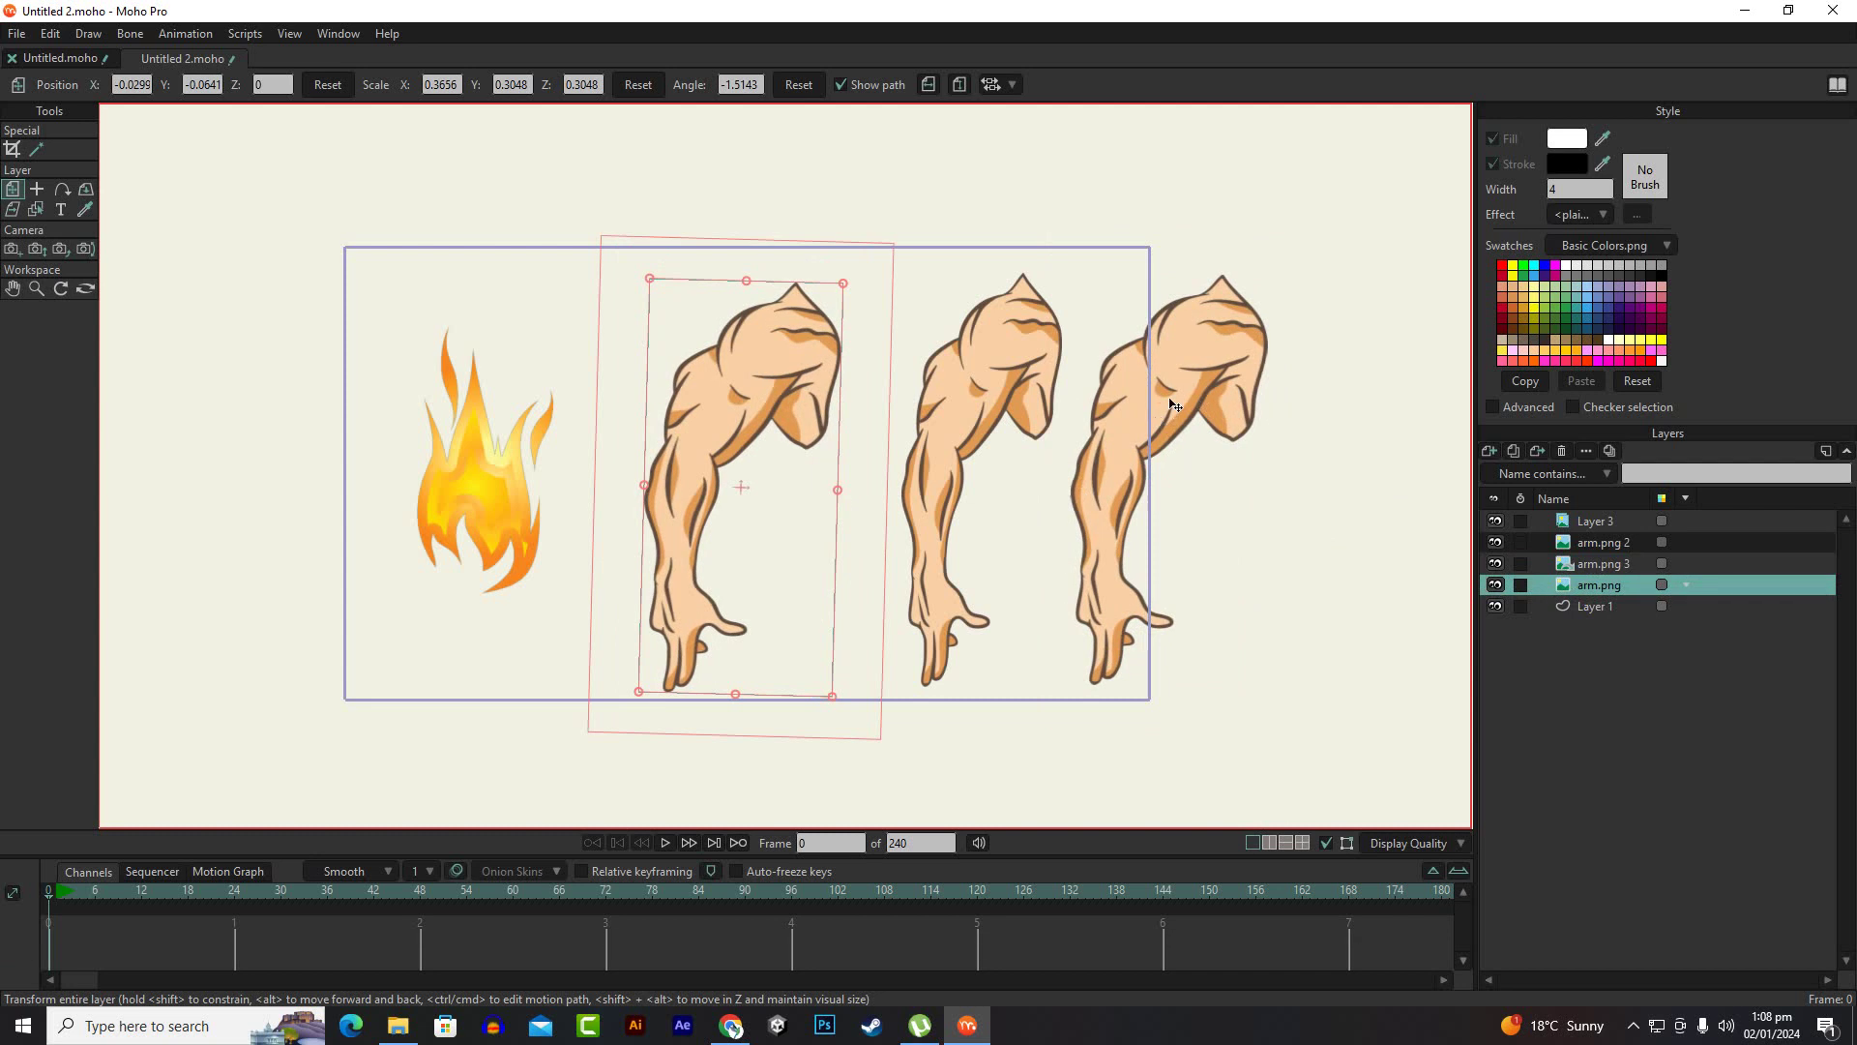
Widen the reference layer arm.png 3 to X scale about 0.42, tilt it to about -5.47 degrees, and delete that layer
click(1595, 565)
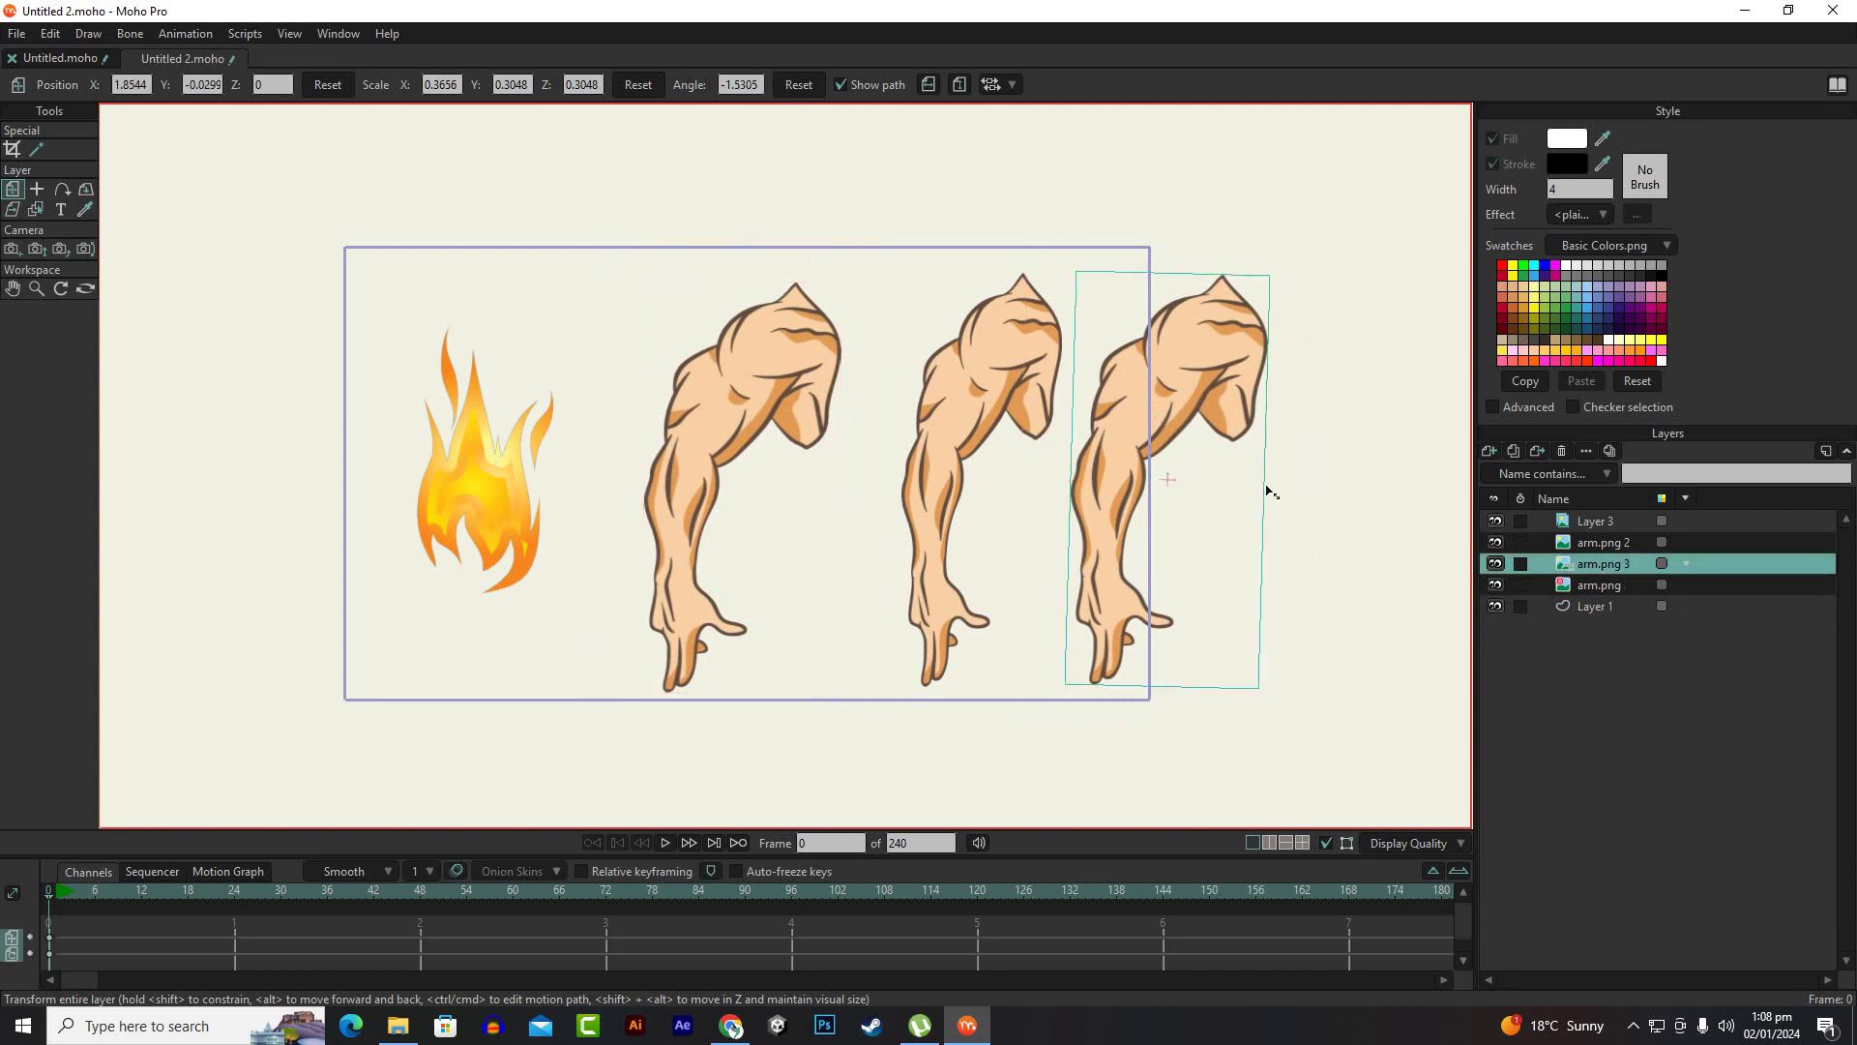
mouse_move(1270, 493)
mouse_down()
mouse_move(1310, 493)
mouse_move(1215, 493)
mouse_move(1282, 496)
mouse_up()
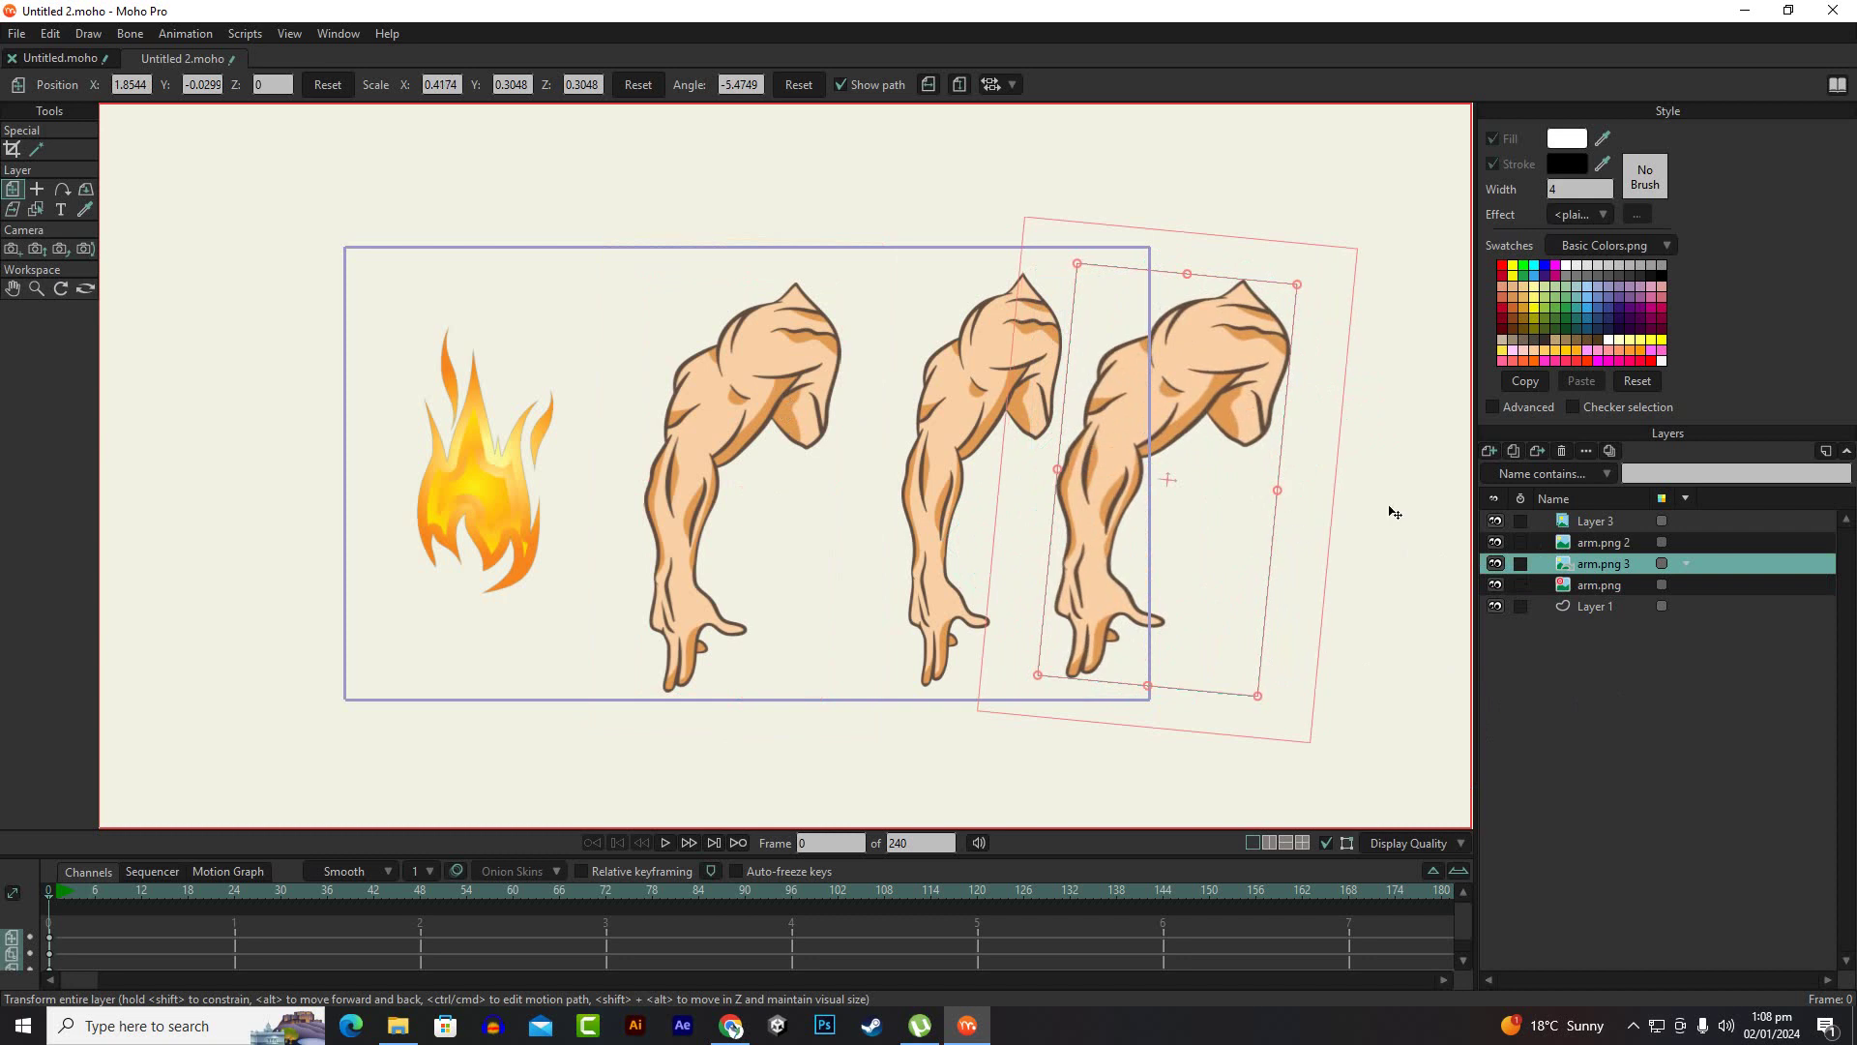
click(1564, 453)
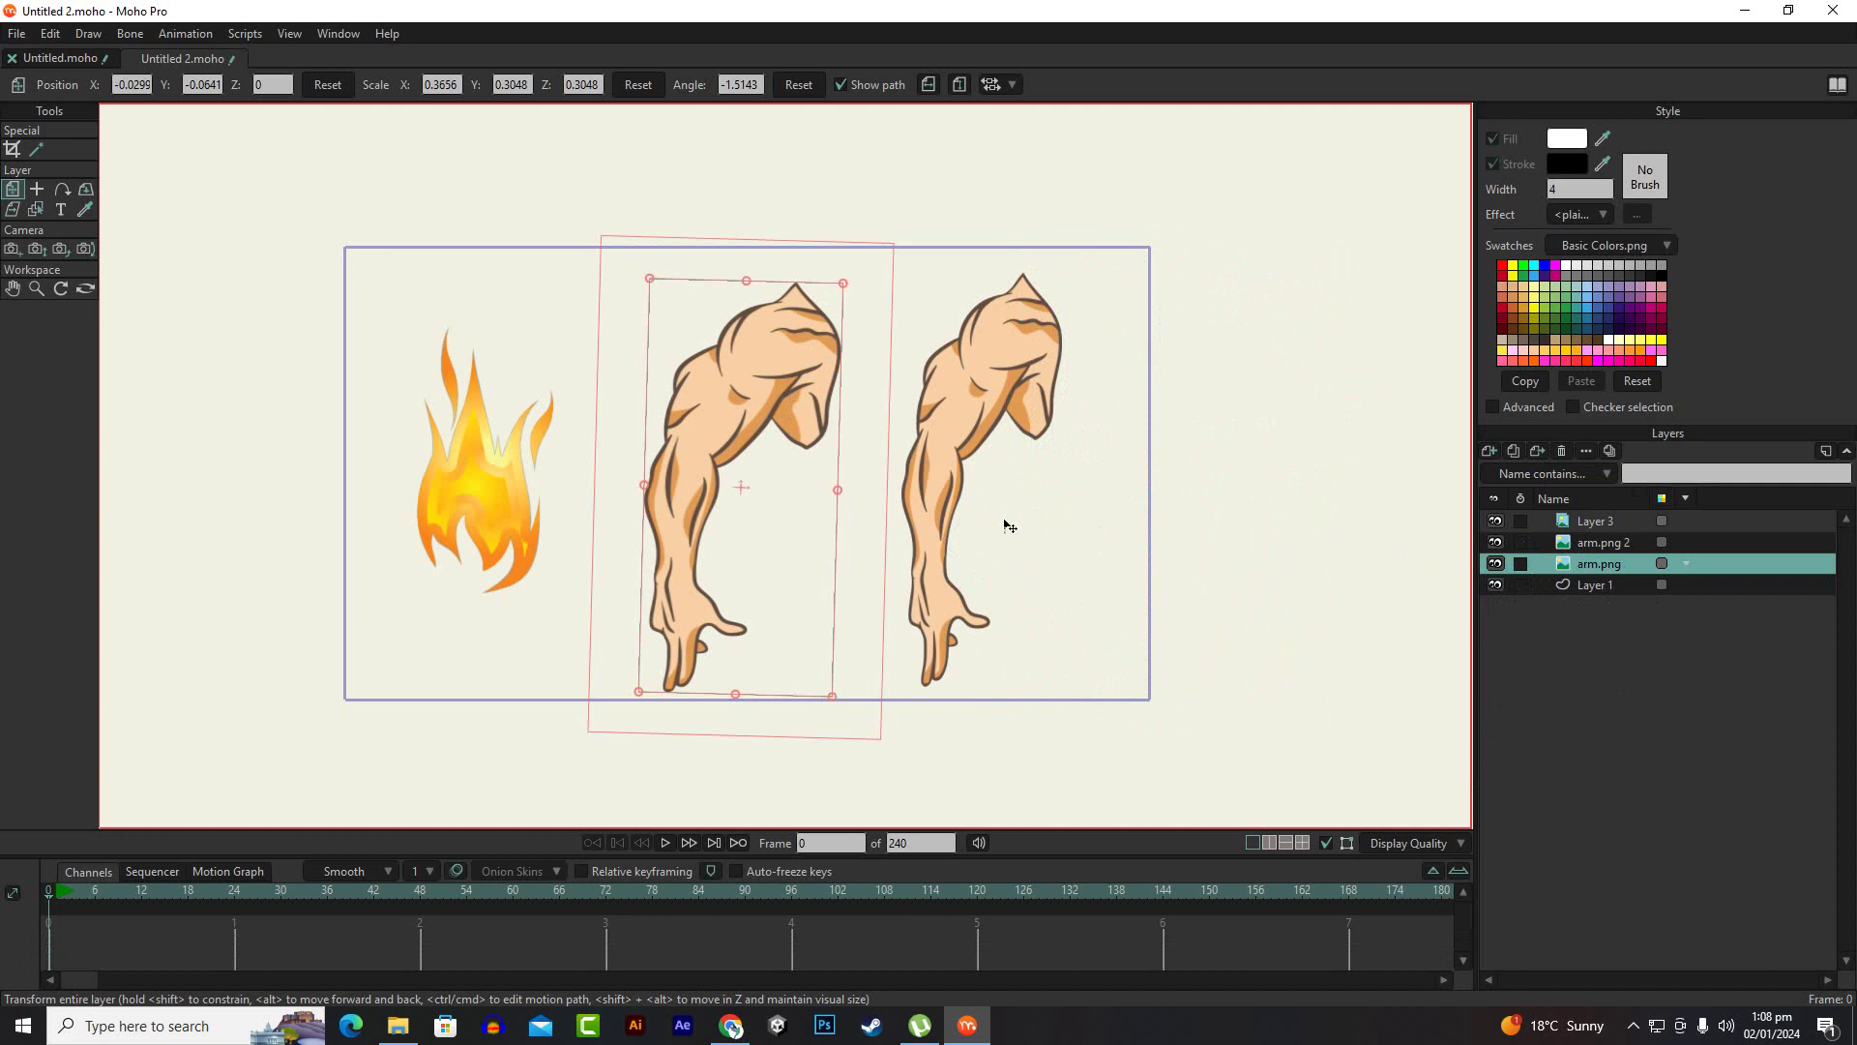
View the general layer settings of arm.png and close them without making changes
click(1587, 450)
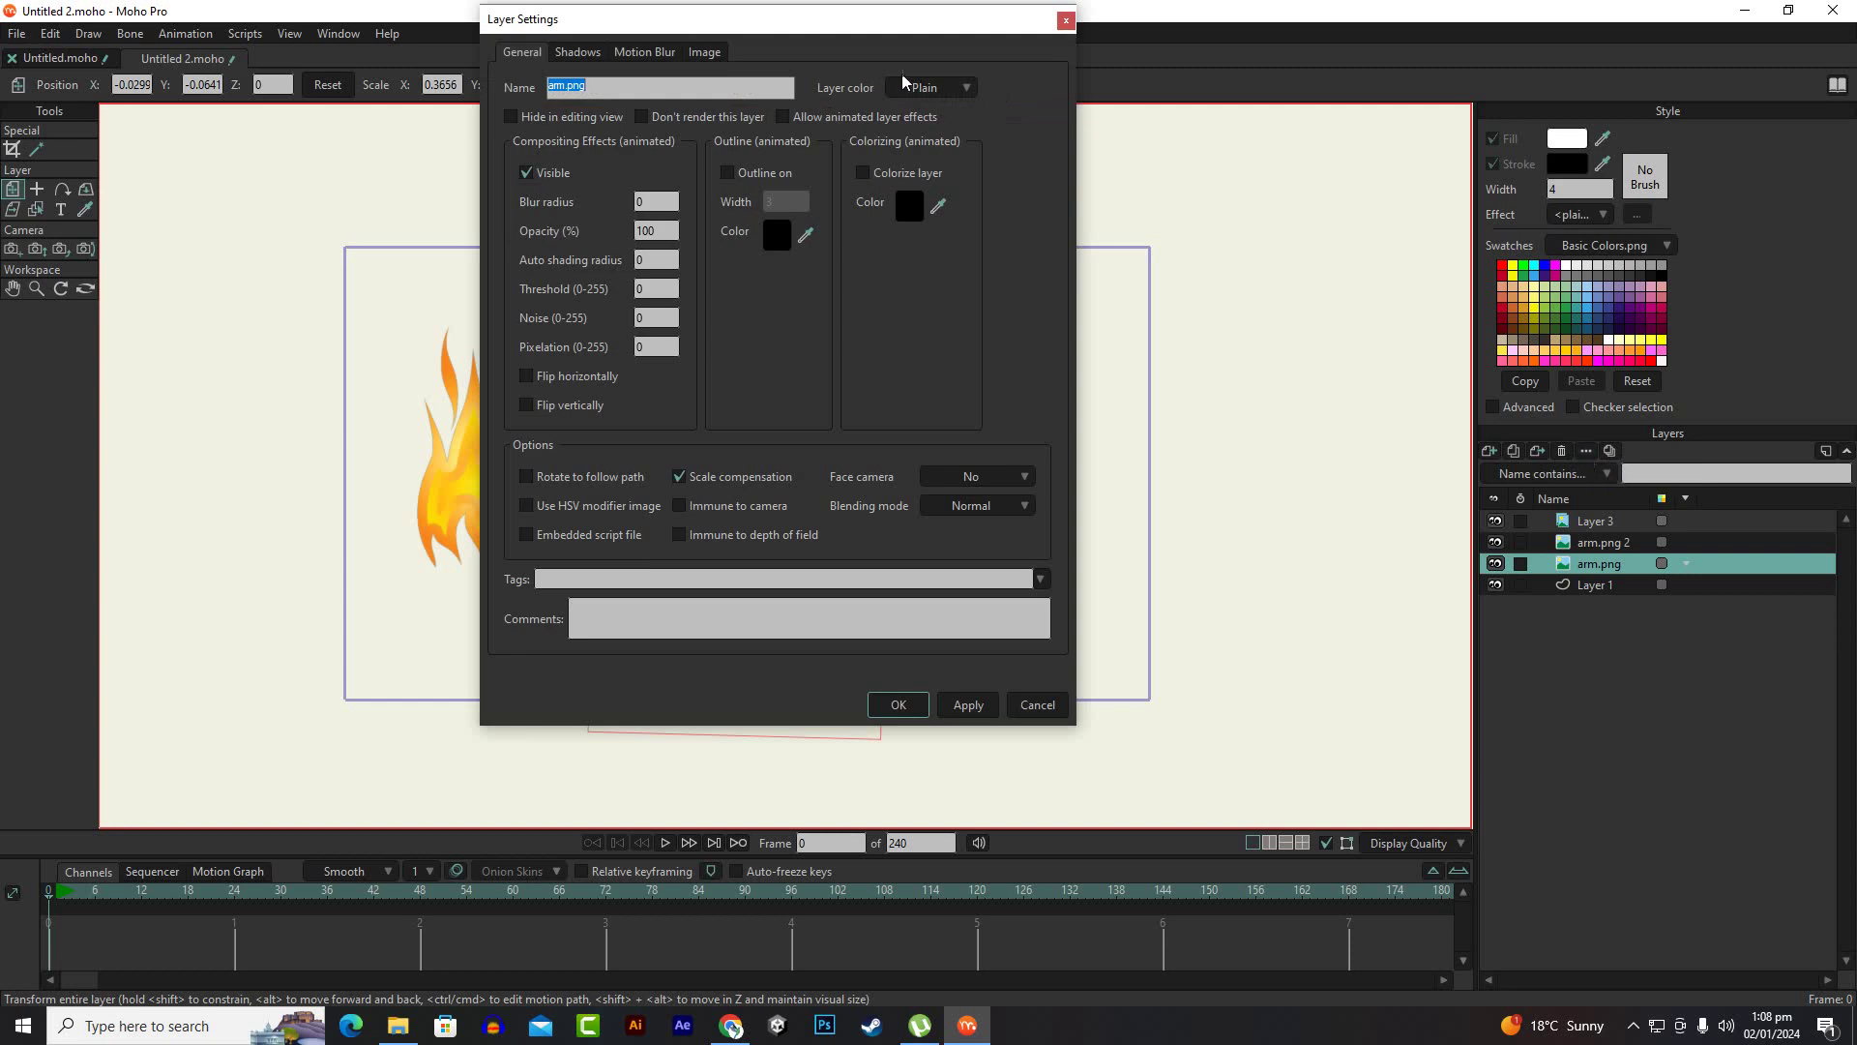
click(1065, 20)
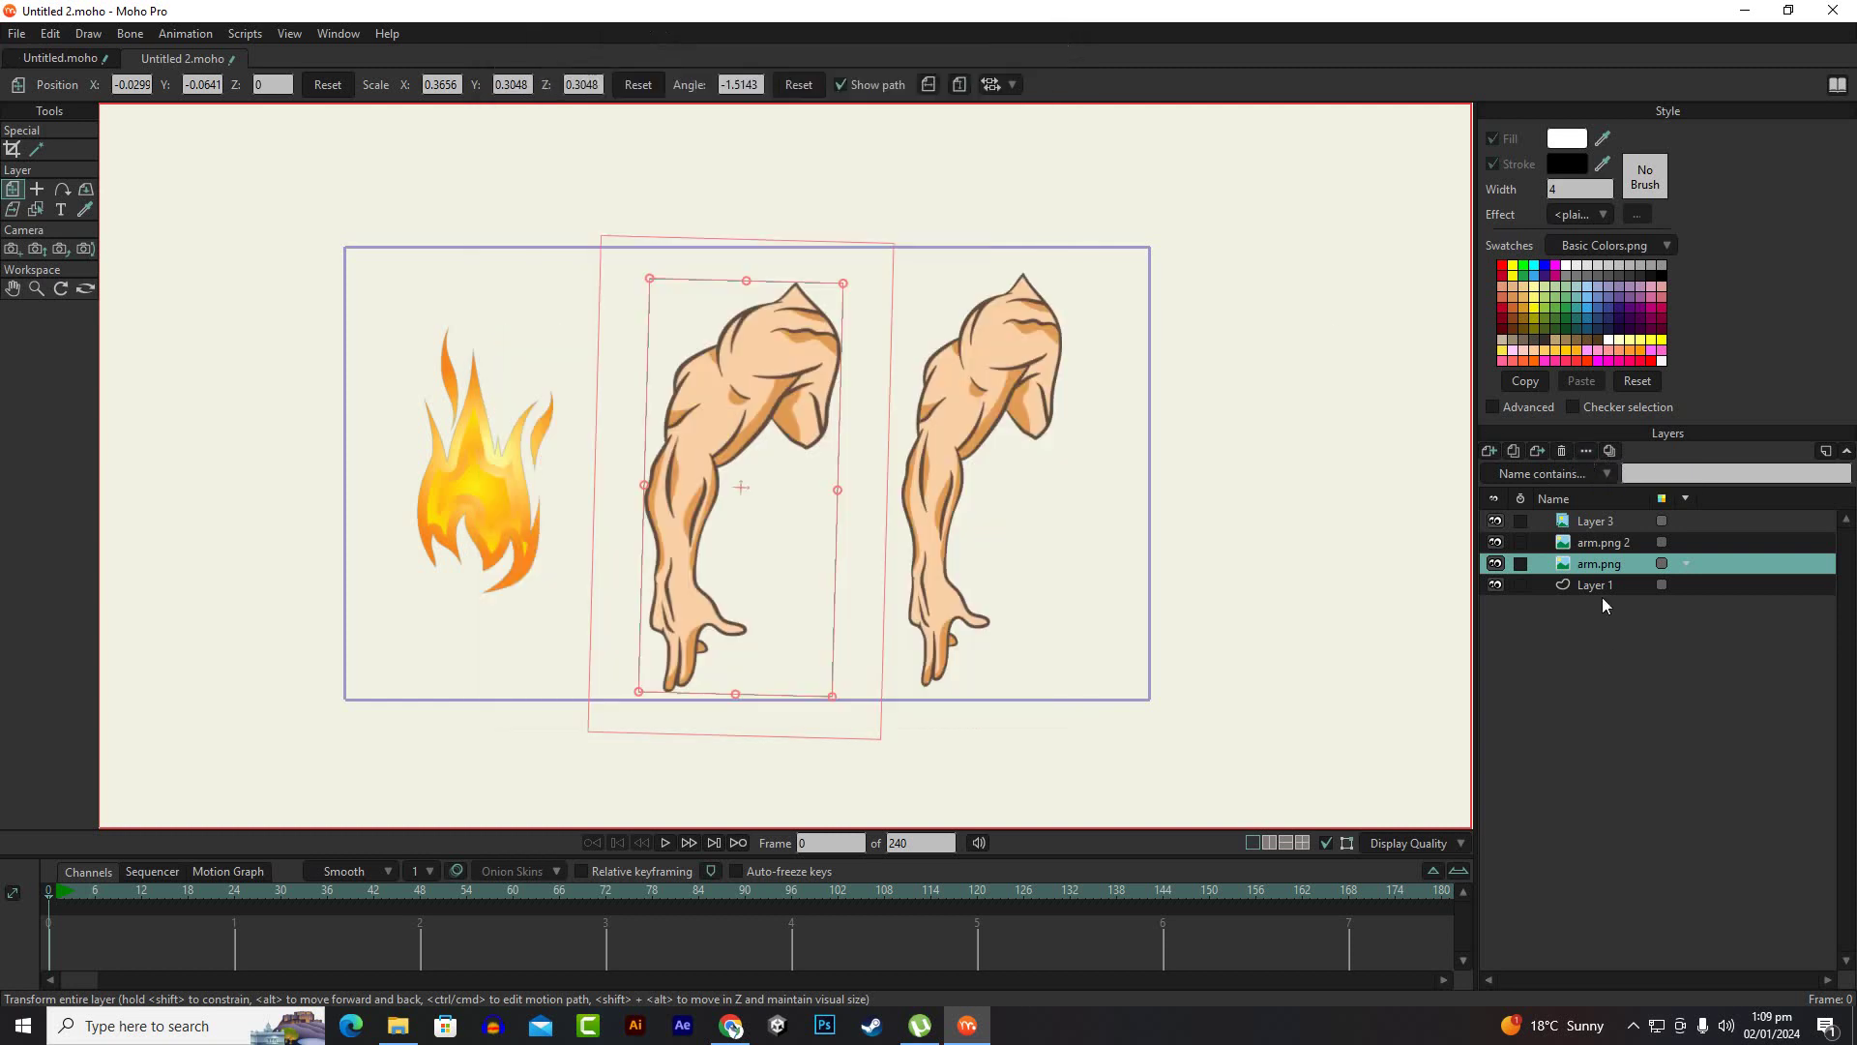
double_click(1598, 568)
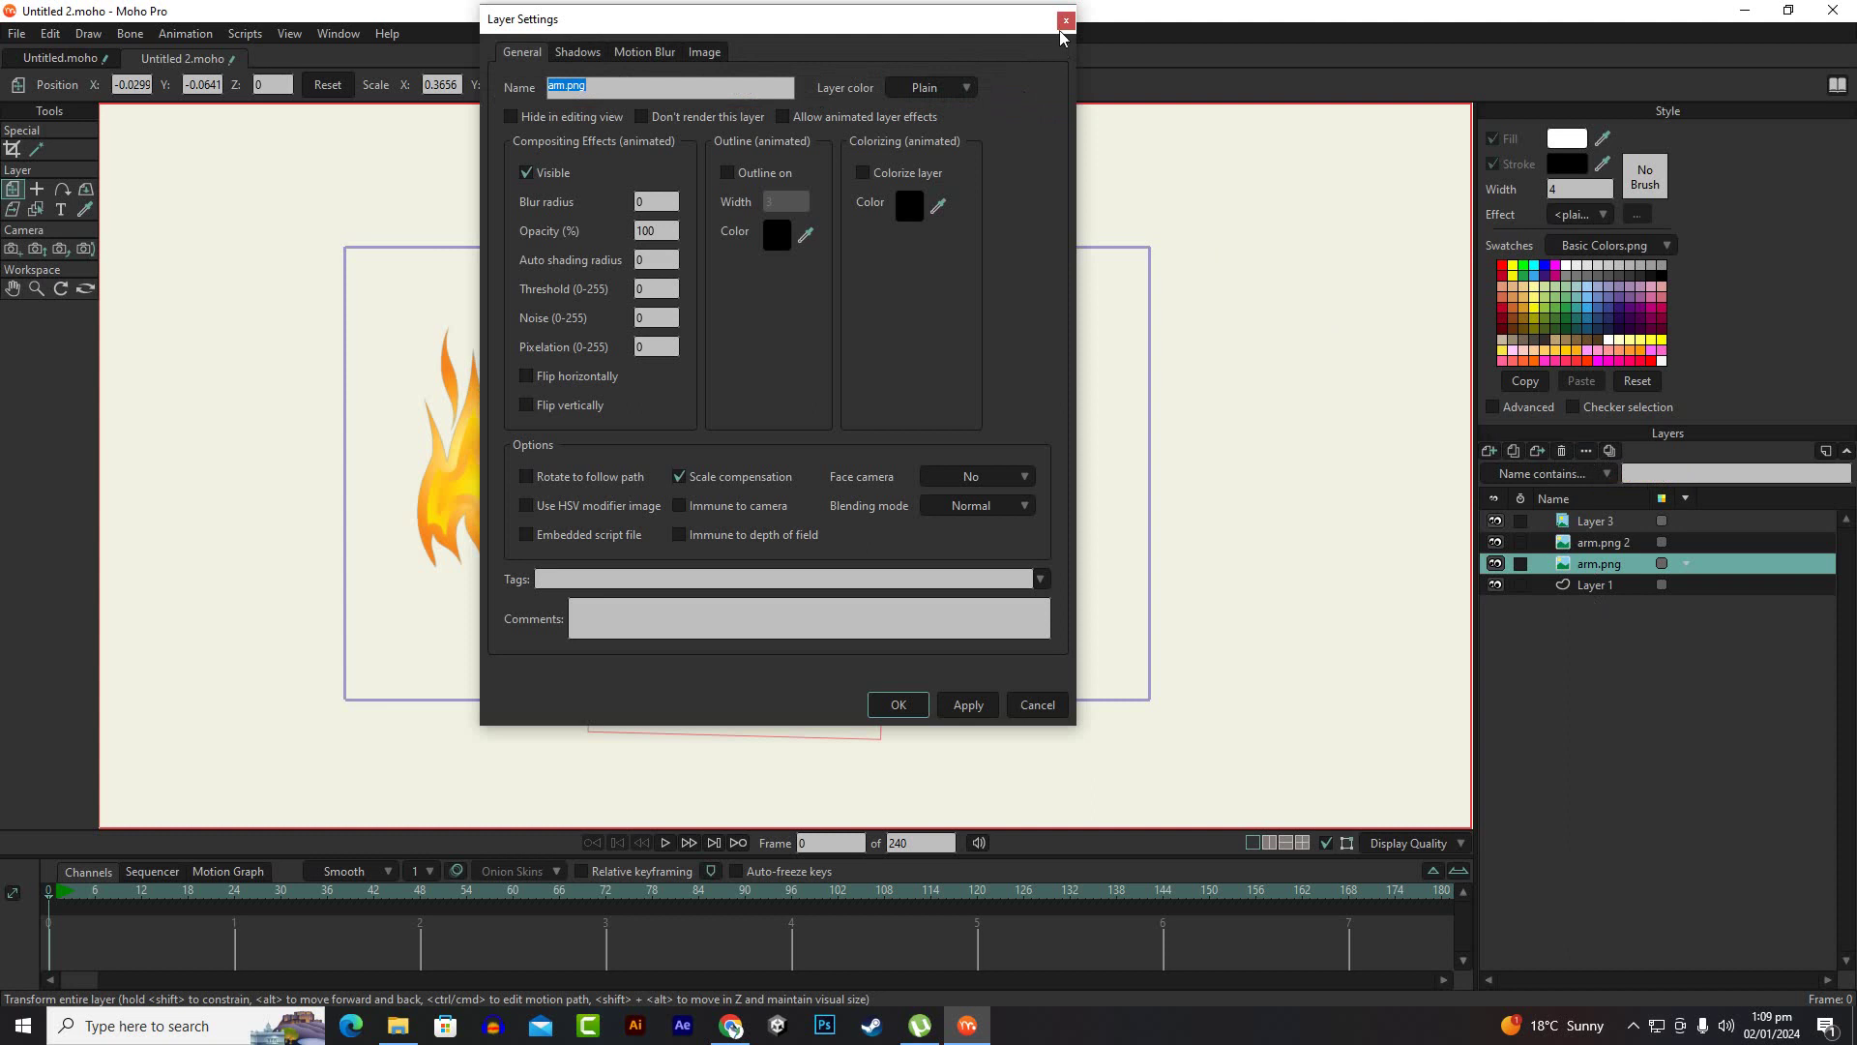
click(1065, 19)
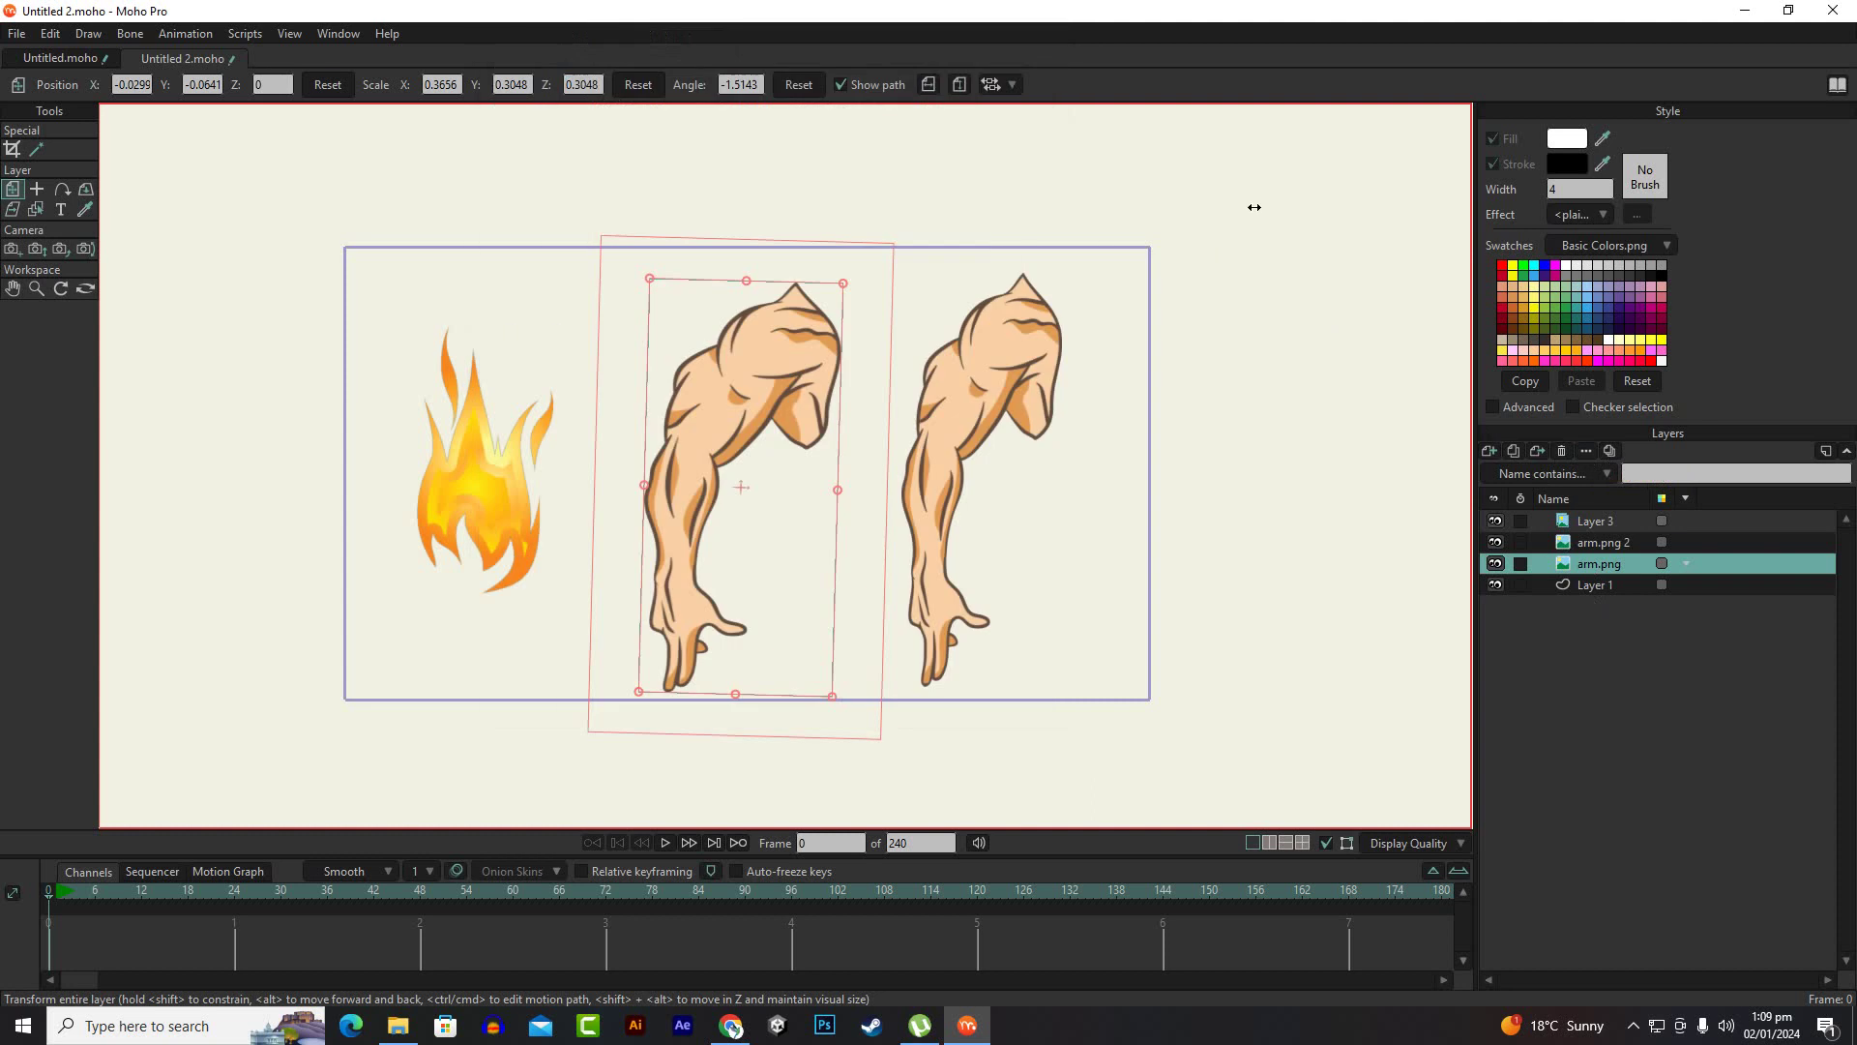
Examine the shadow, vector and 3D settings of Layer 1 and close its layer settings
double_click(1602, 590)
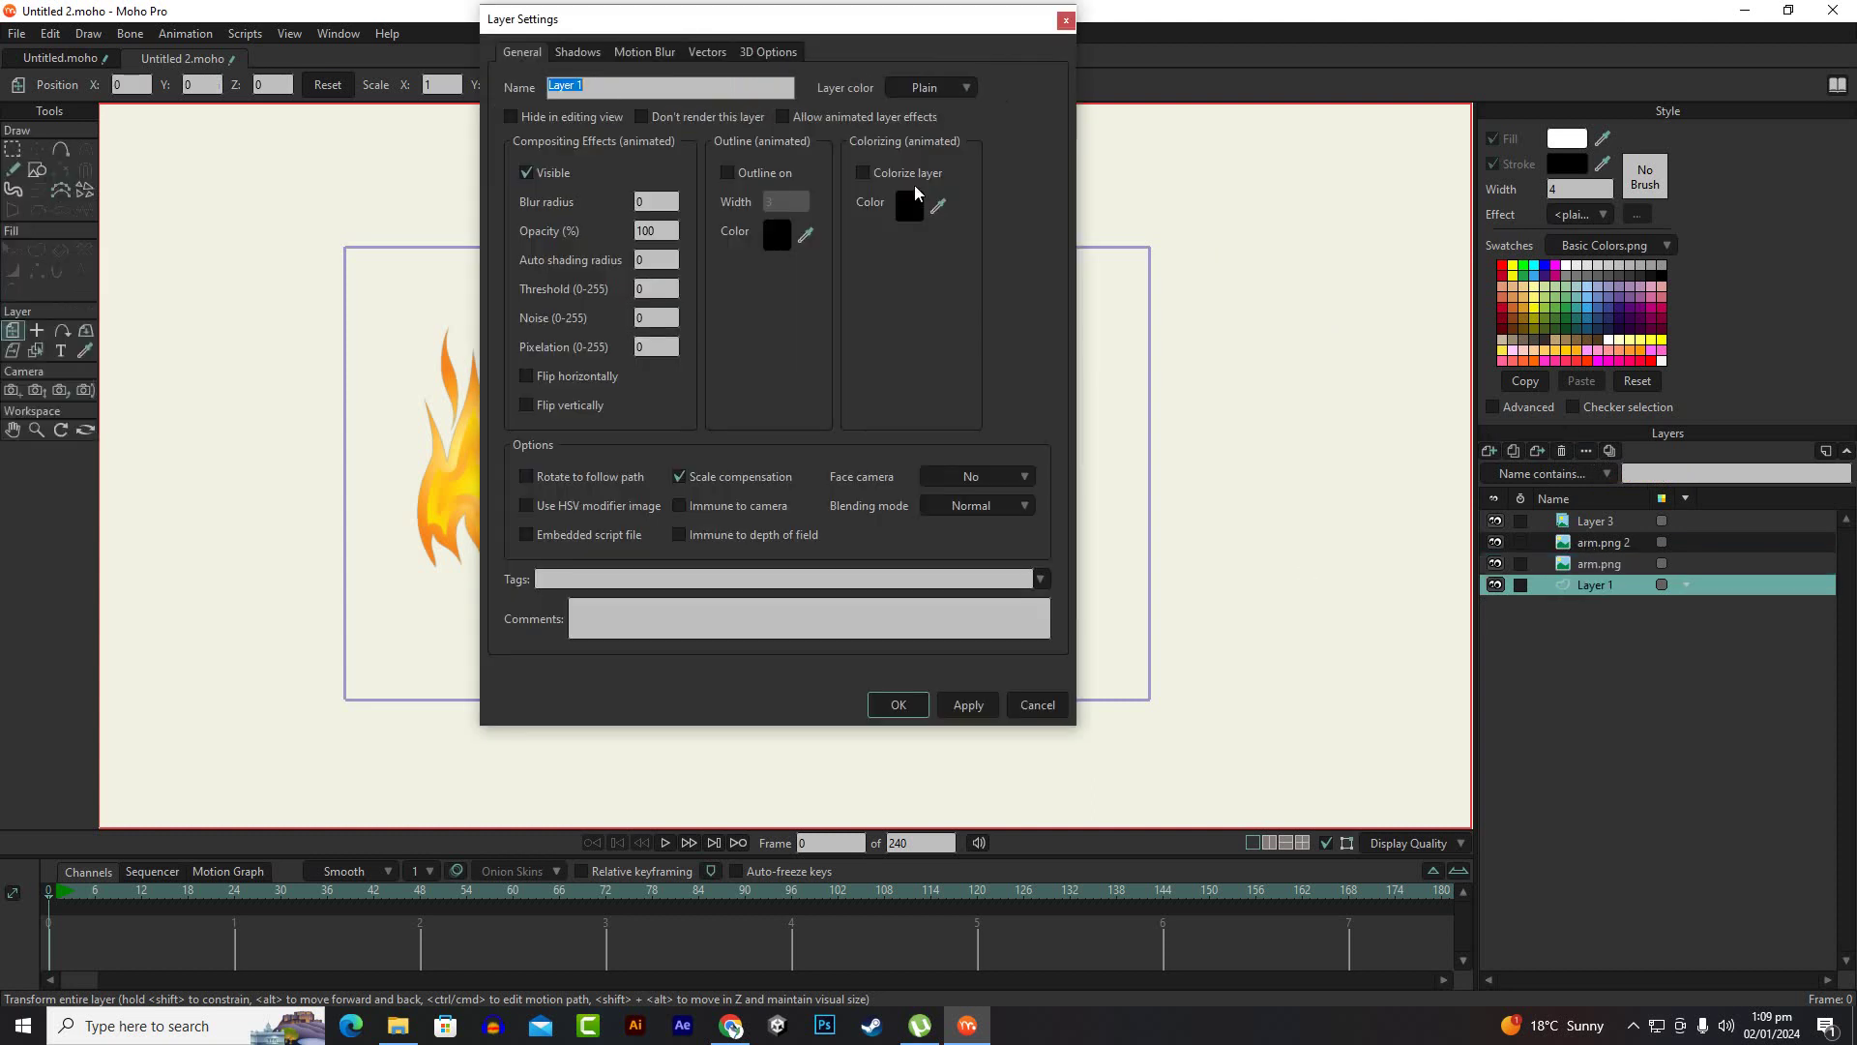
drag(856, 21, 1200, 252)
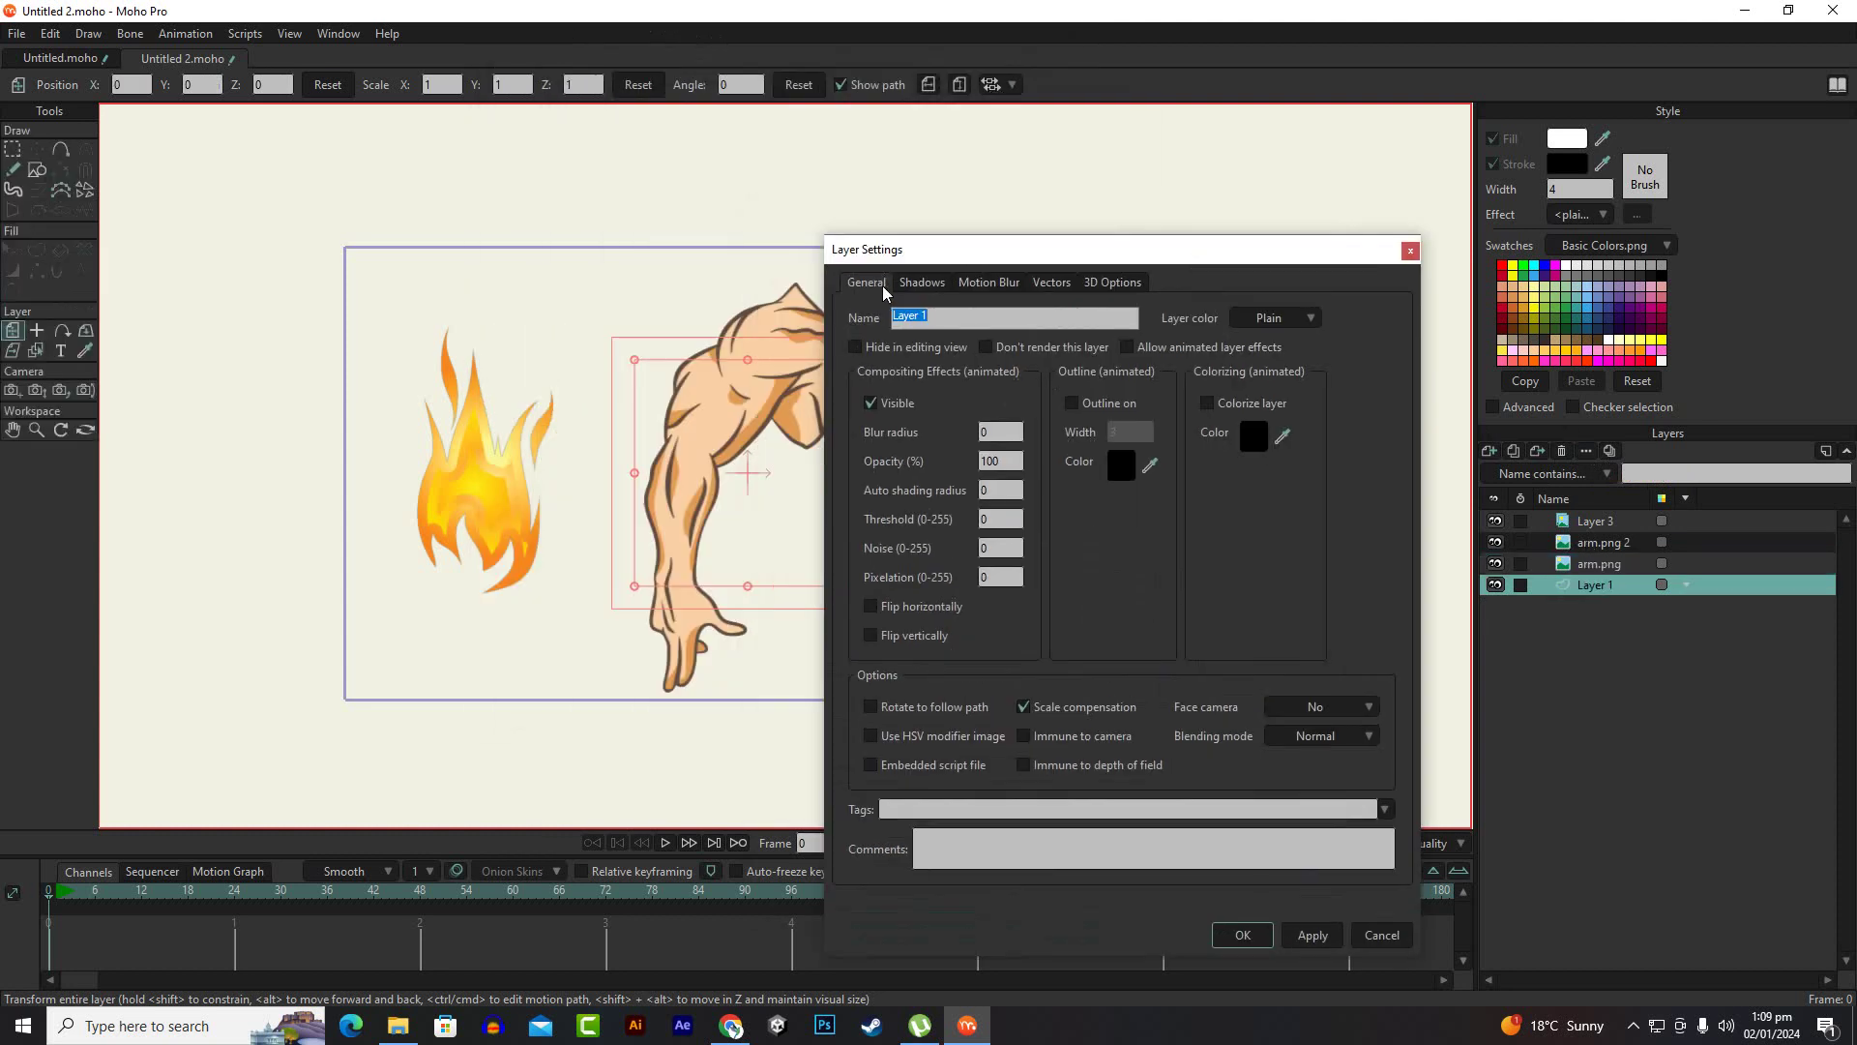
click(911, 286)
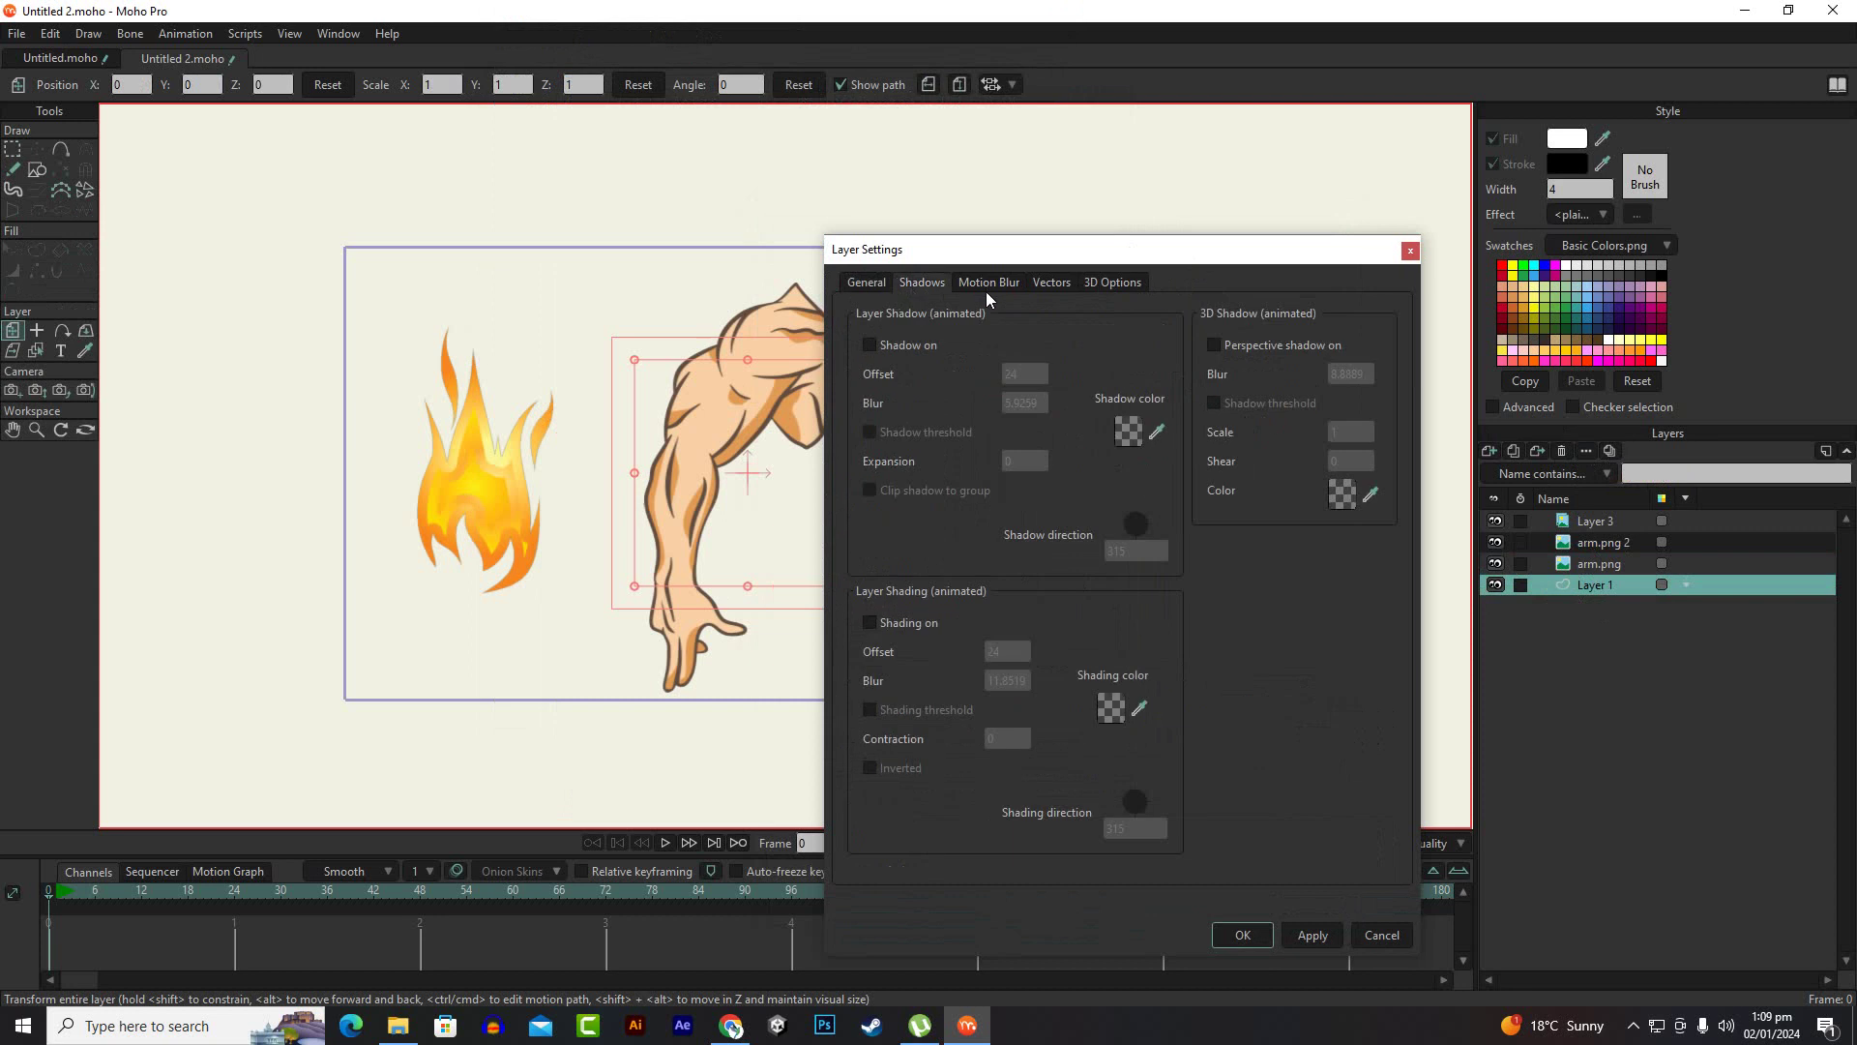
click(1054, 283)
click(1109, 283)
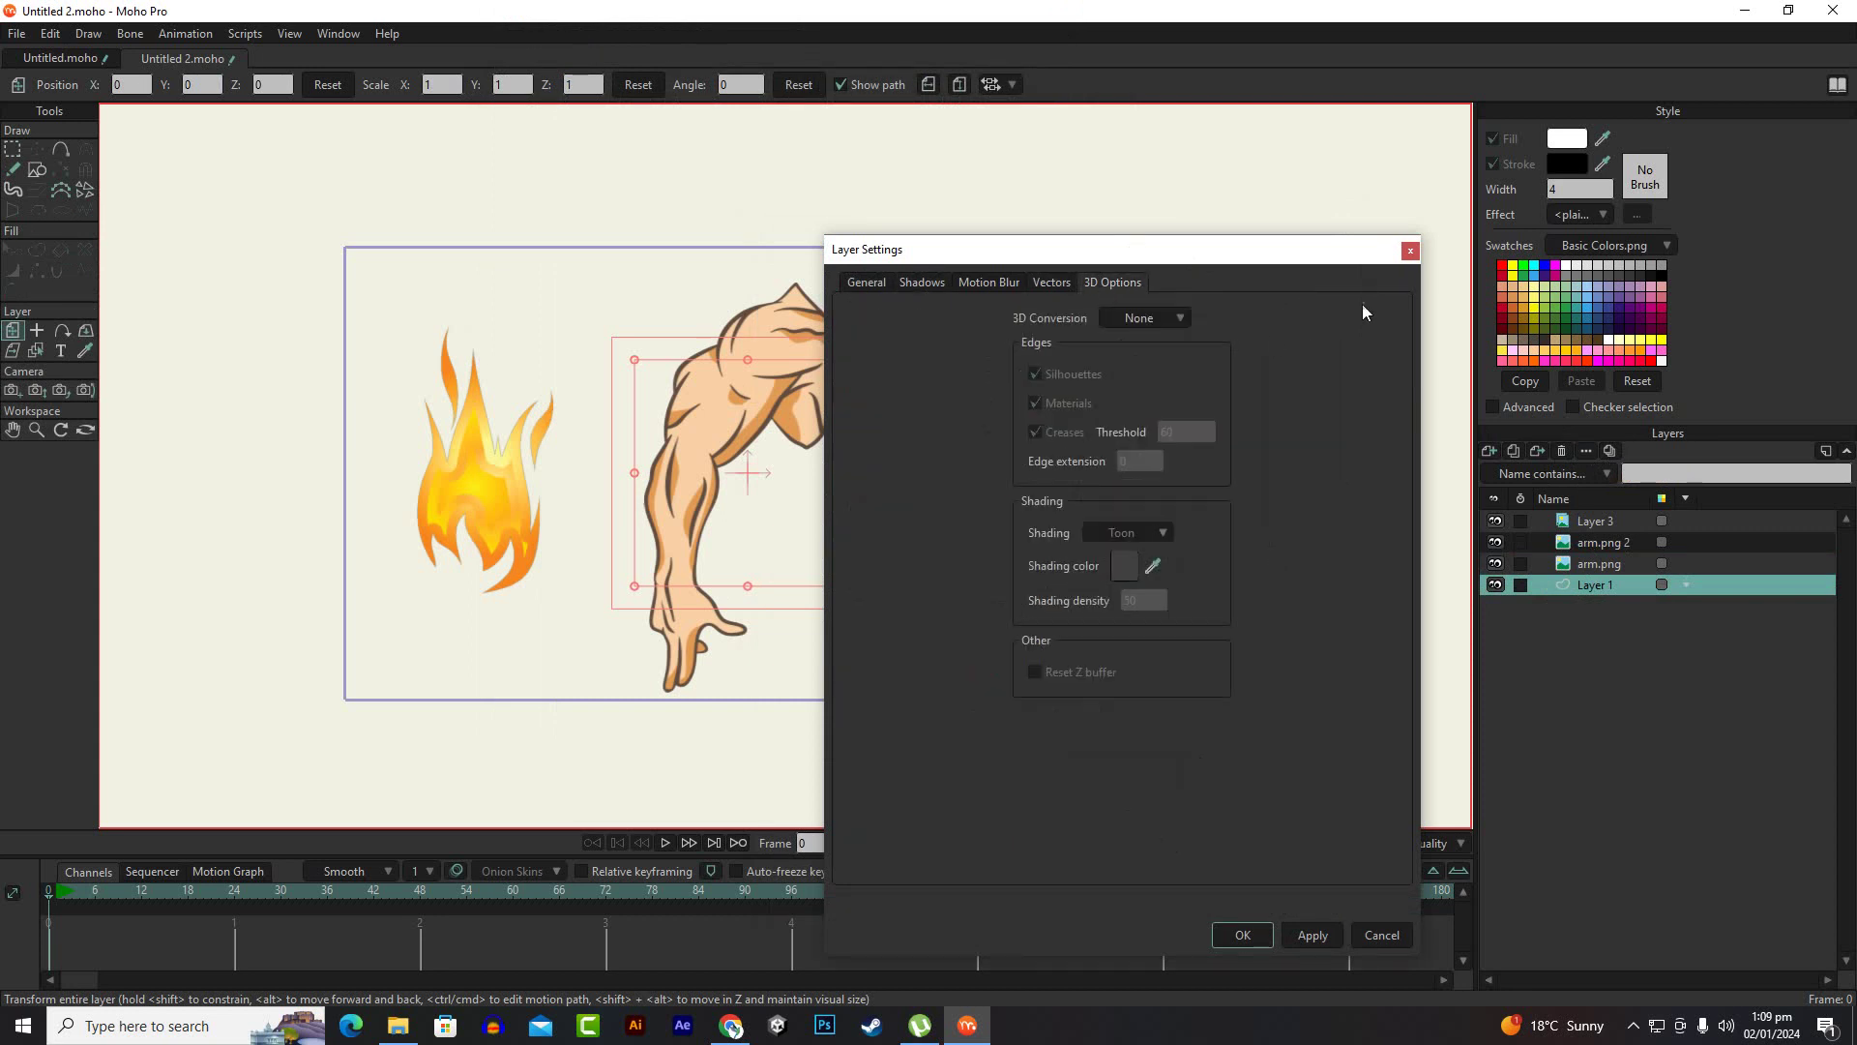
click(1410, 253)
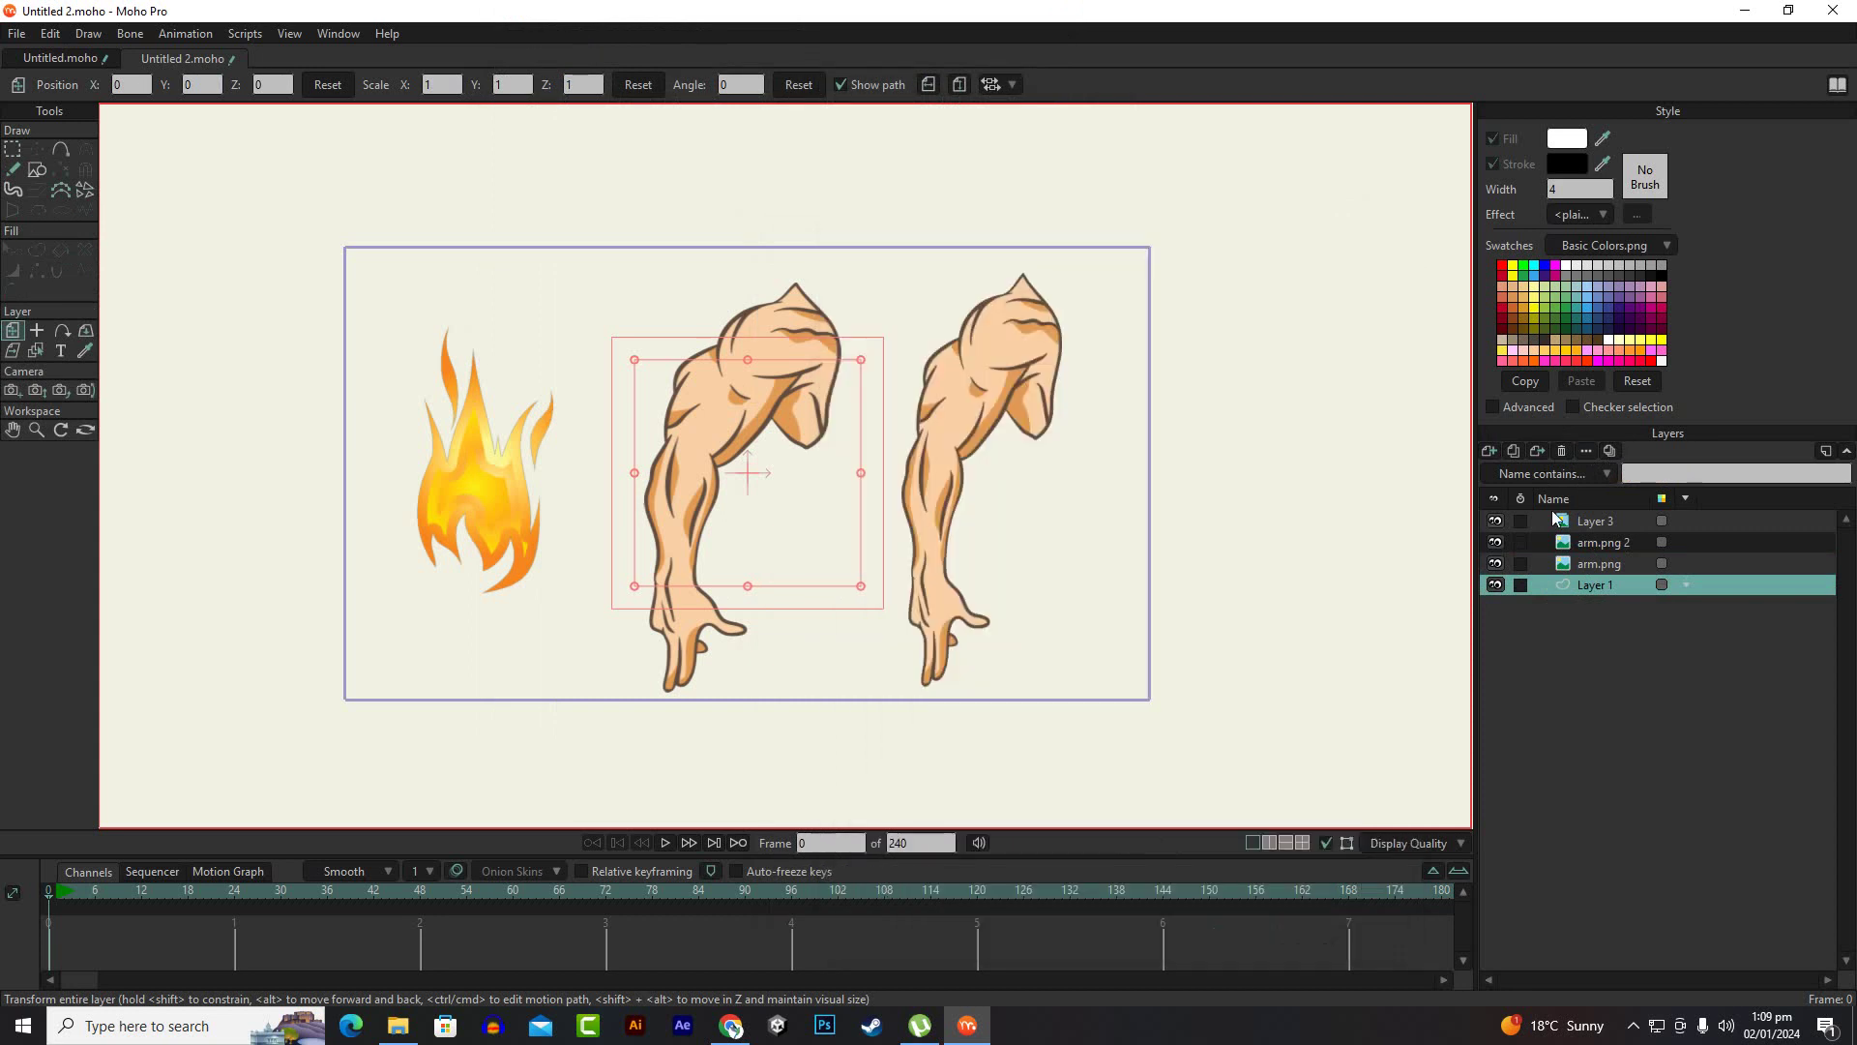
Examine the shadow, motion blur and image settings of the arm.png layer and close its layer settings
click(1600, 566)
double_click(1598, 565)
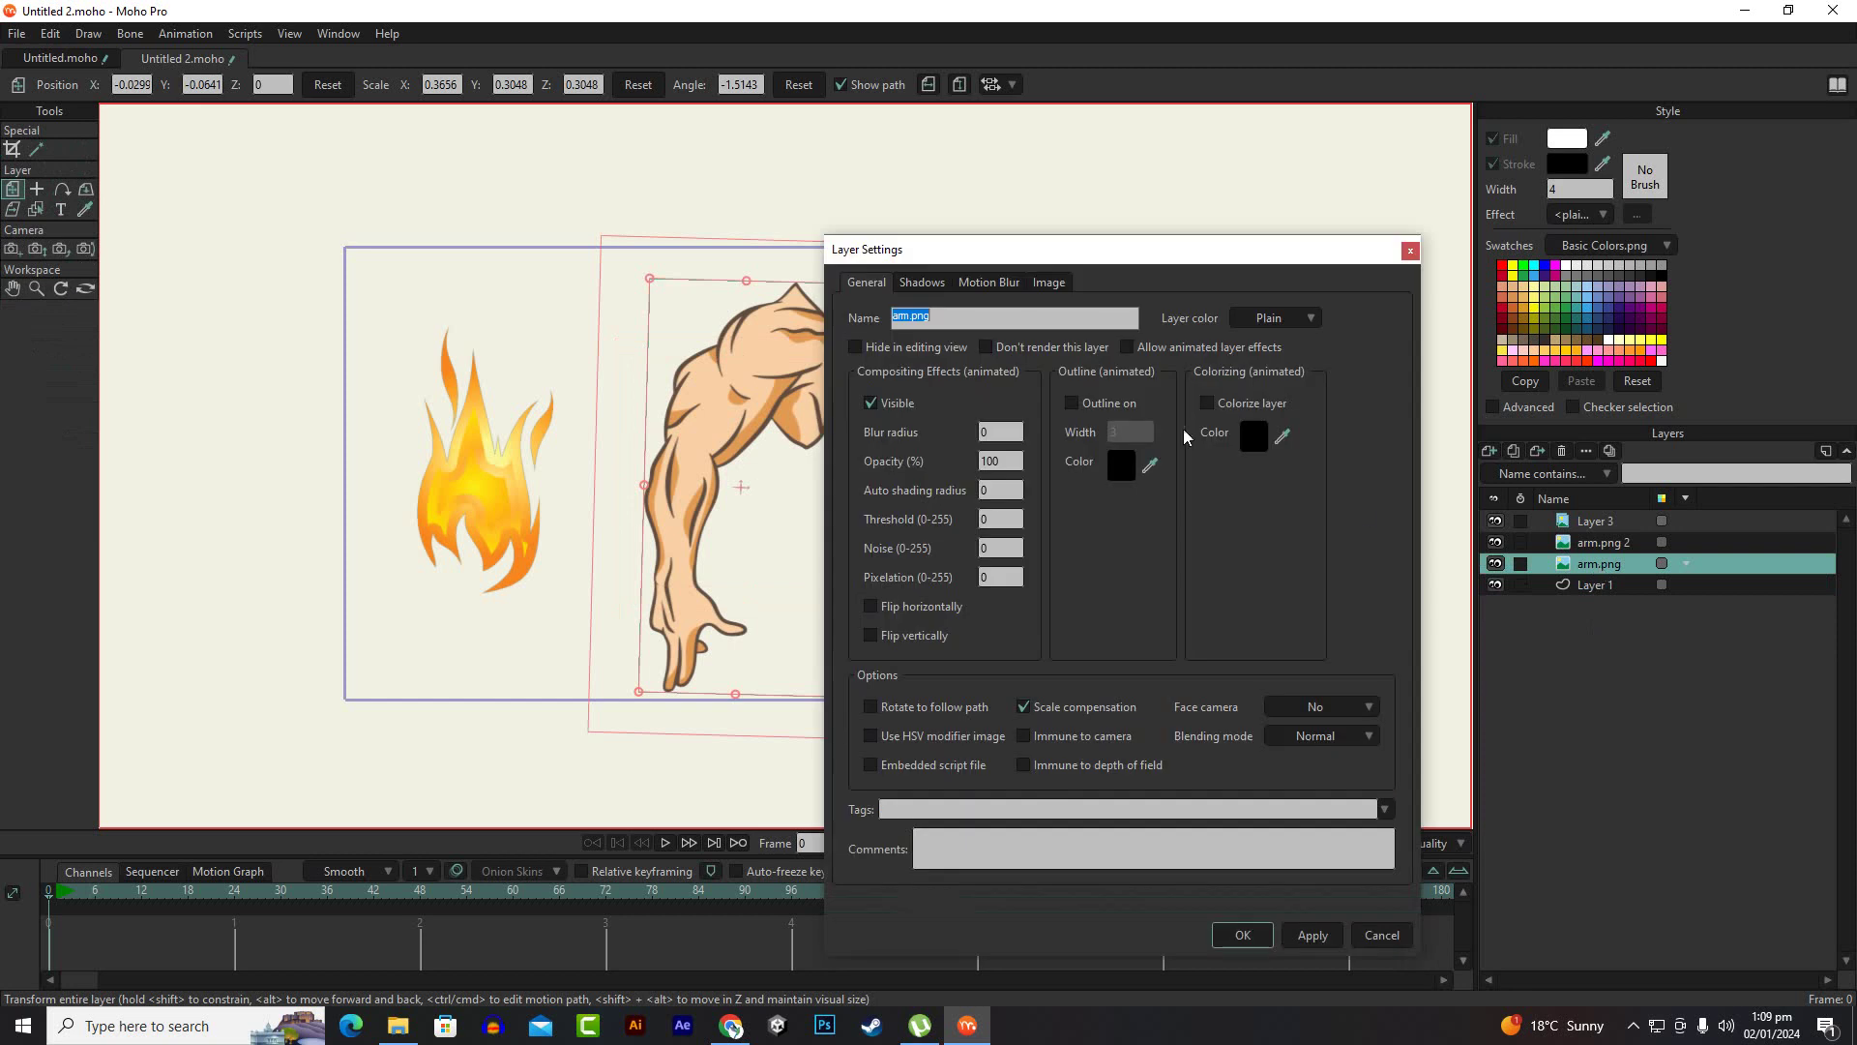
drag(1084, 253, 1088, 232)
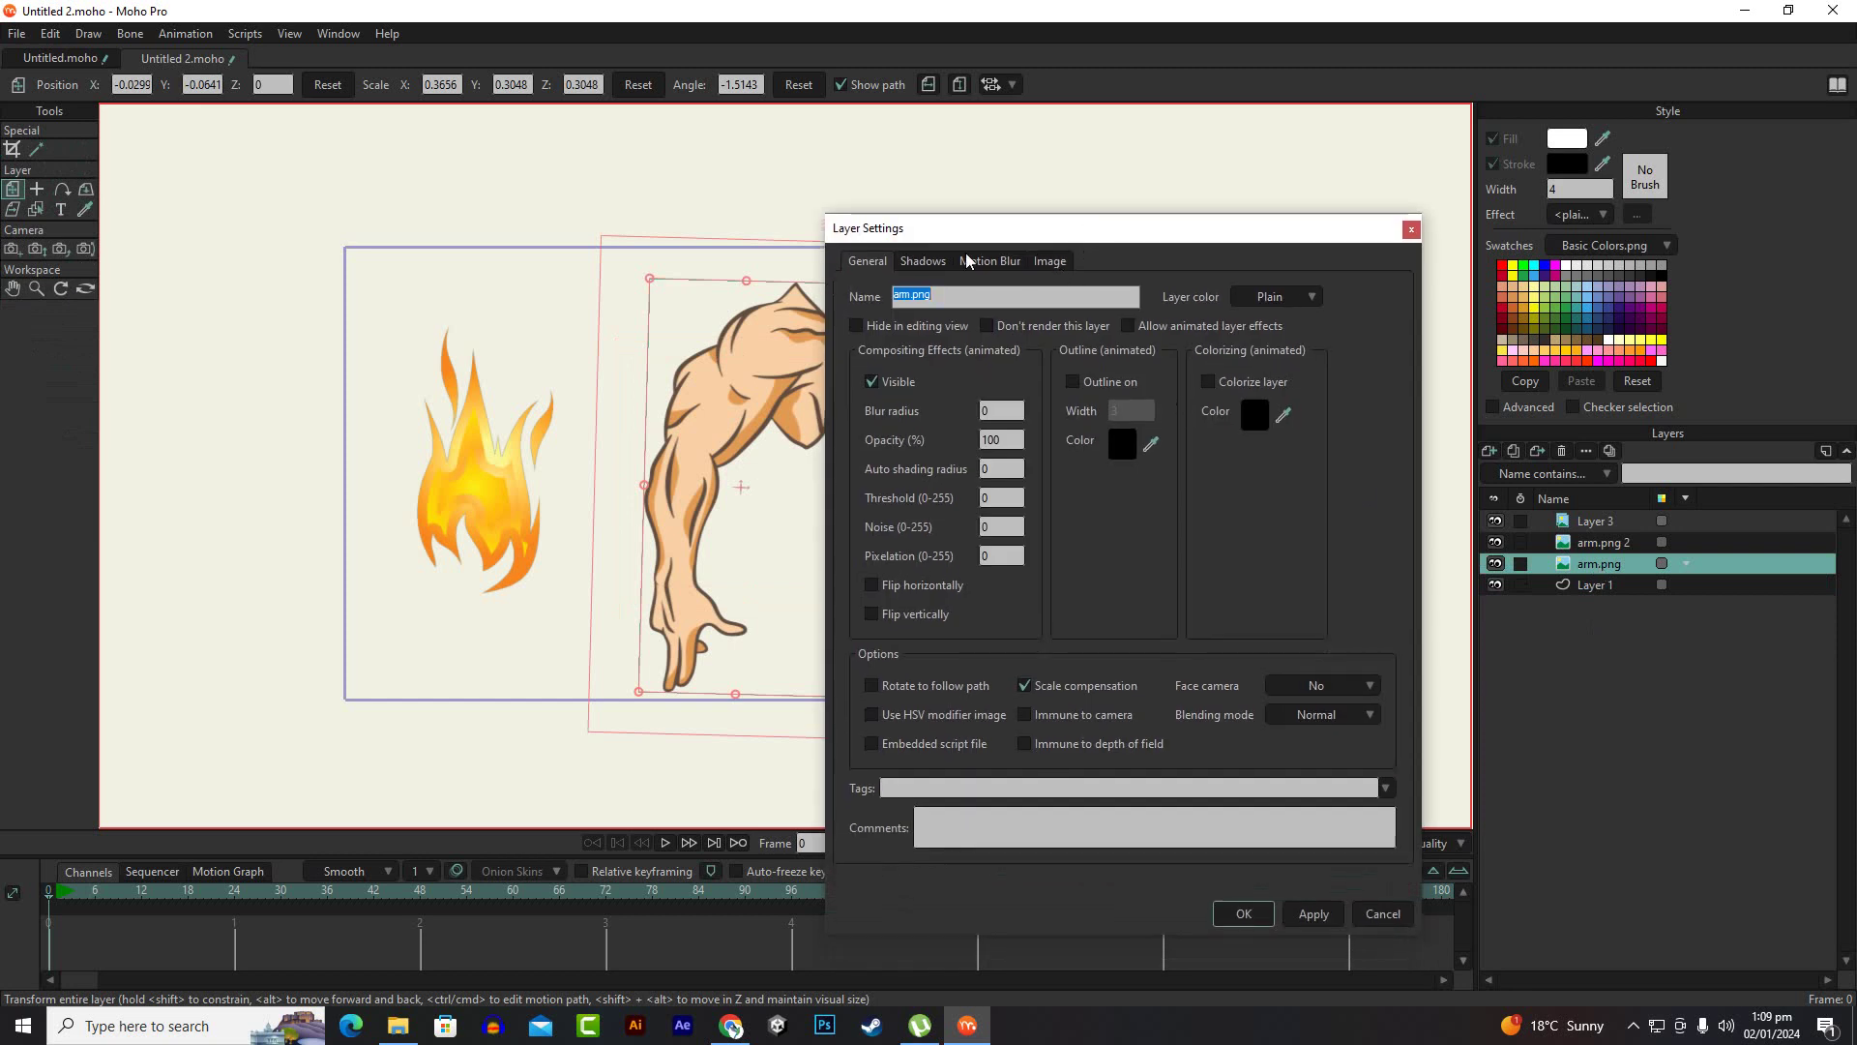
click(921, 261)
click(990, 260)
click(1053, 261)
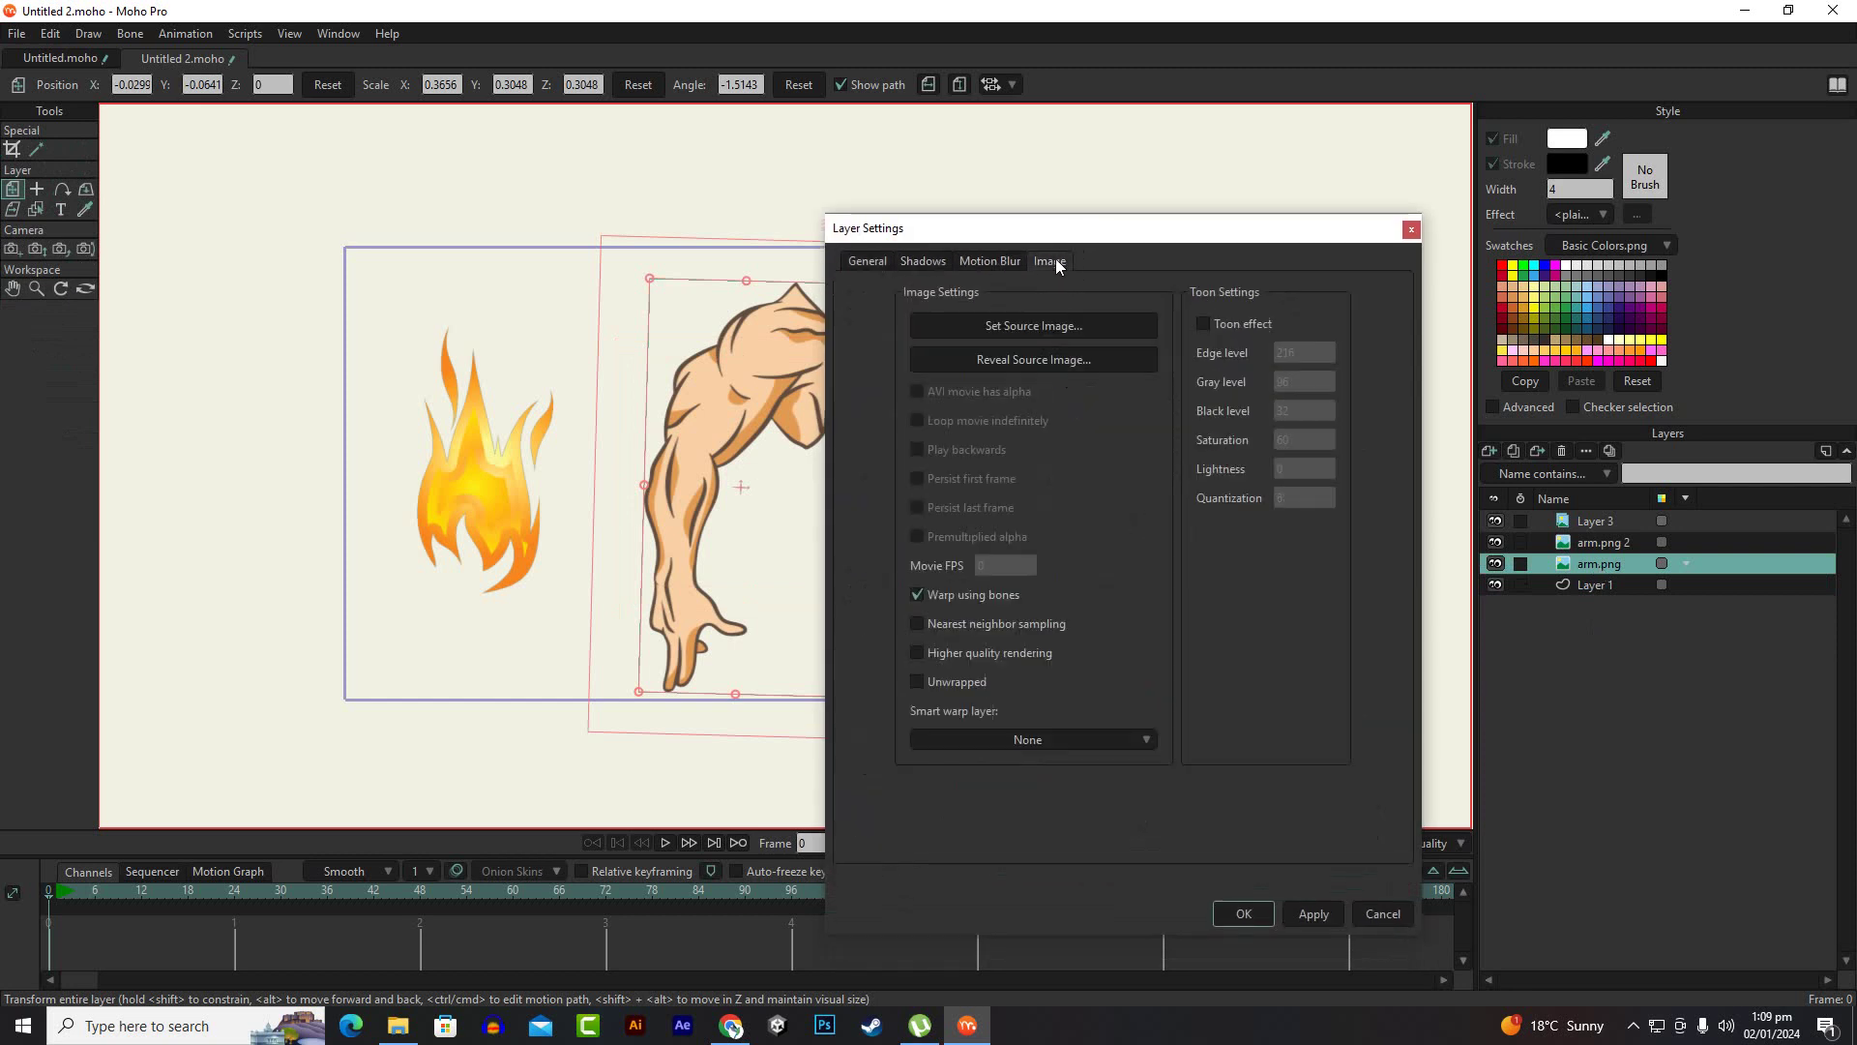
click(1409, 231)
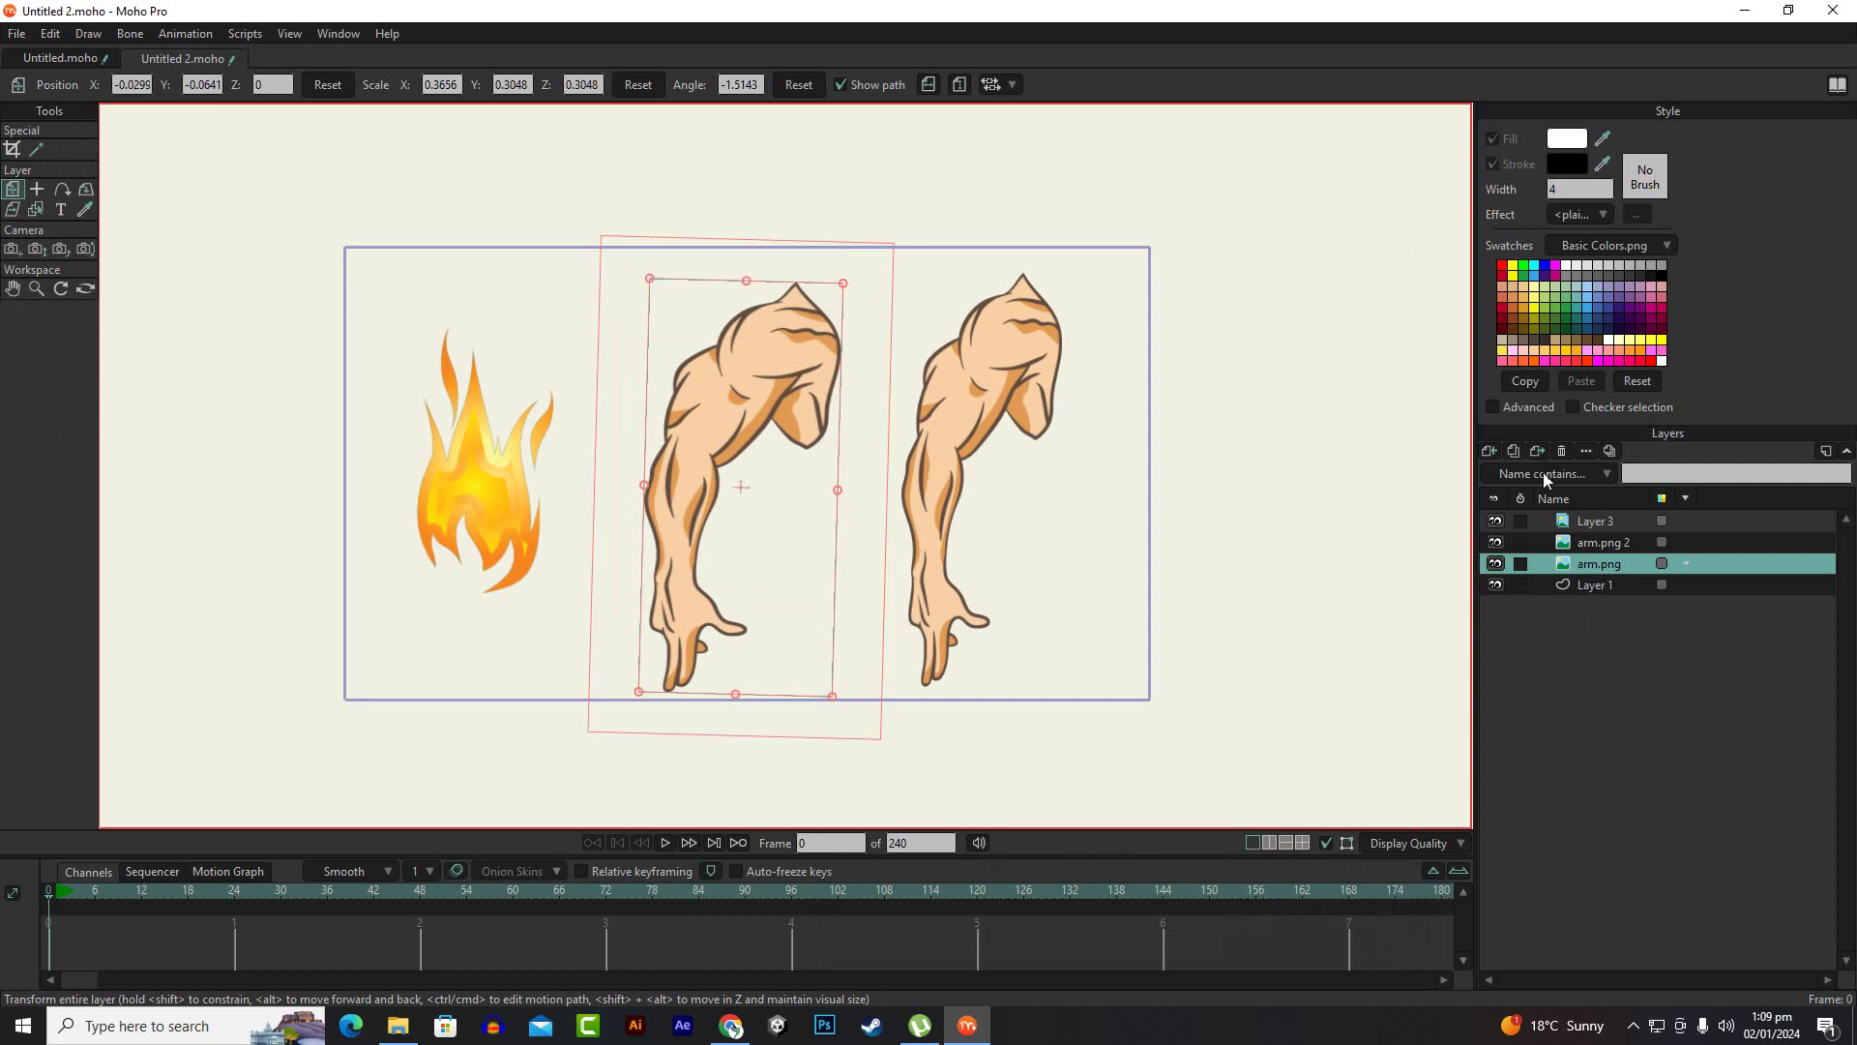
Hide all layers and show them all again with the layer comp commands, reviewing the other comp options
click(1604, 453)
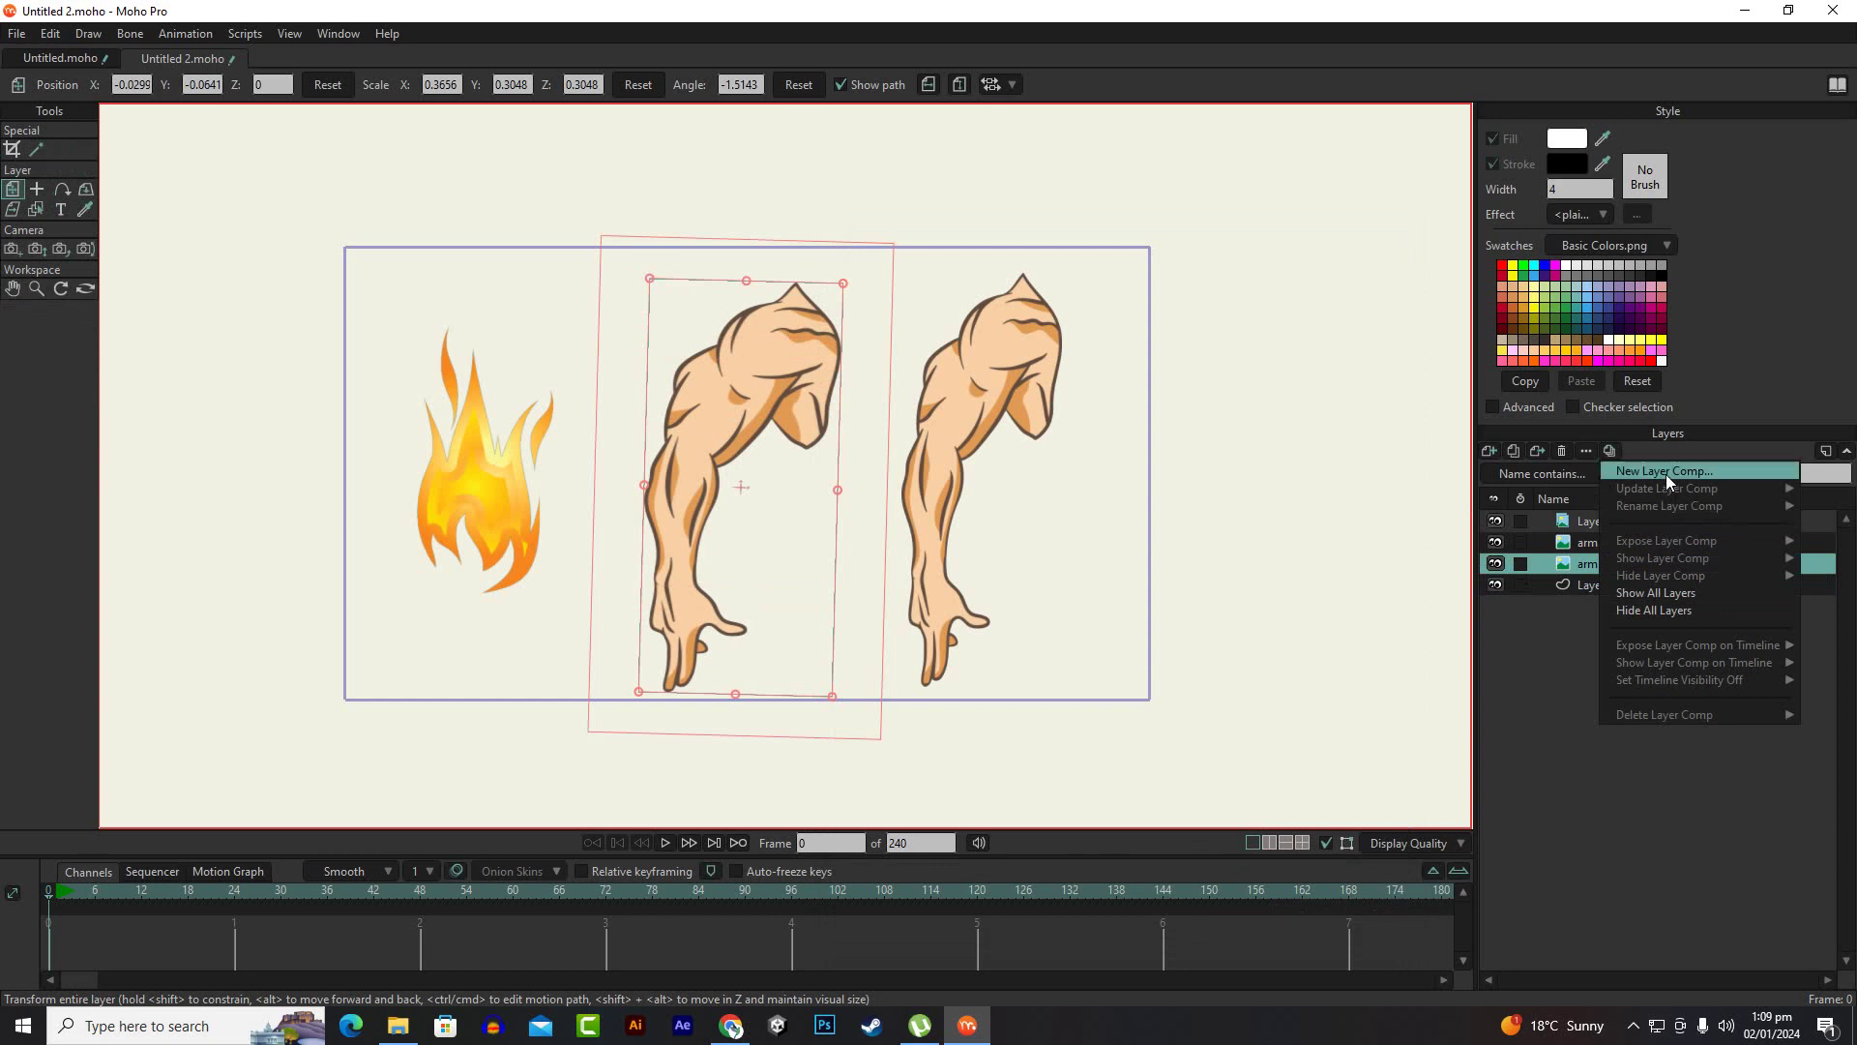
click(1687, 606)
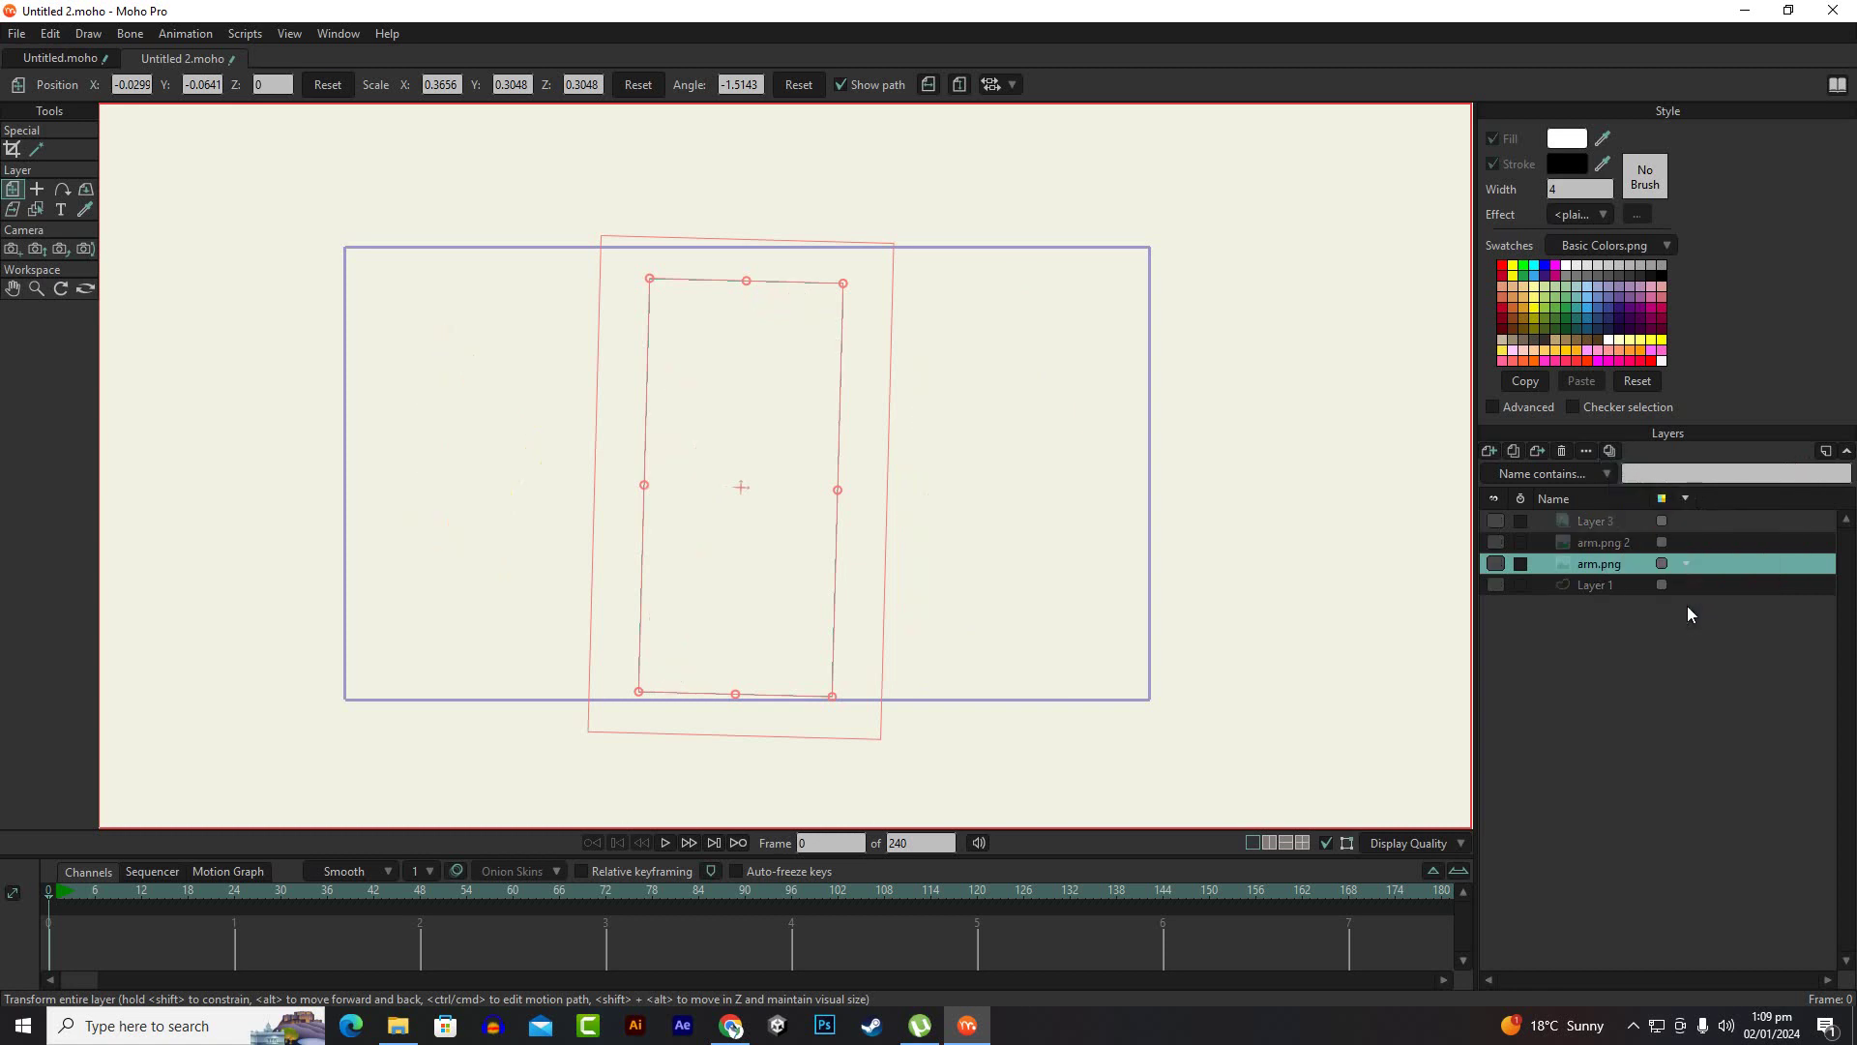
click(1610, 451)
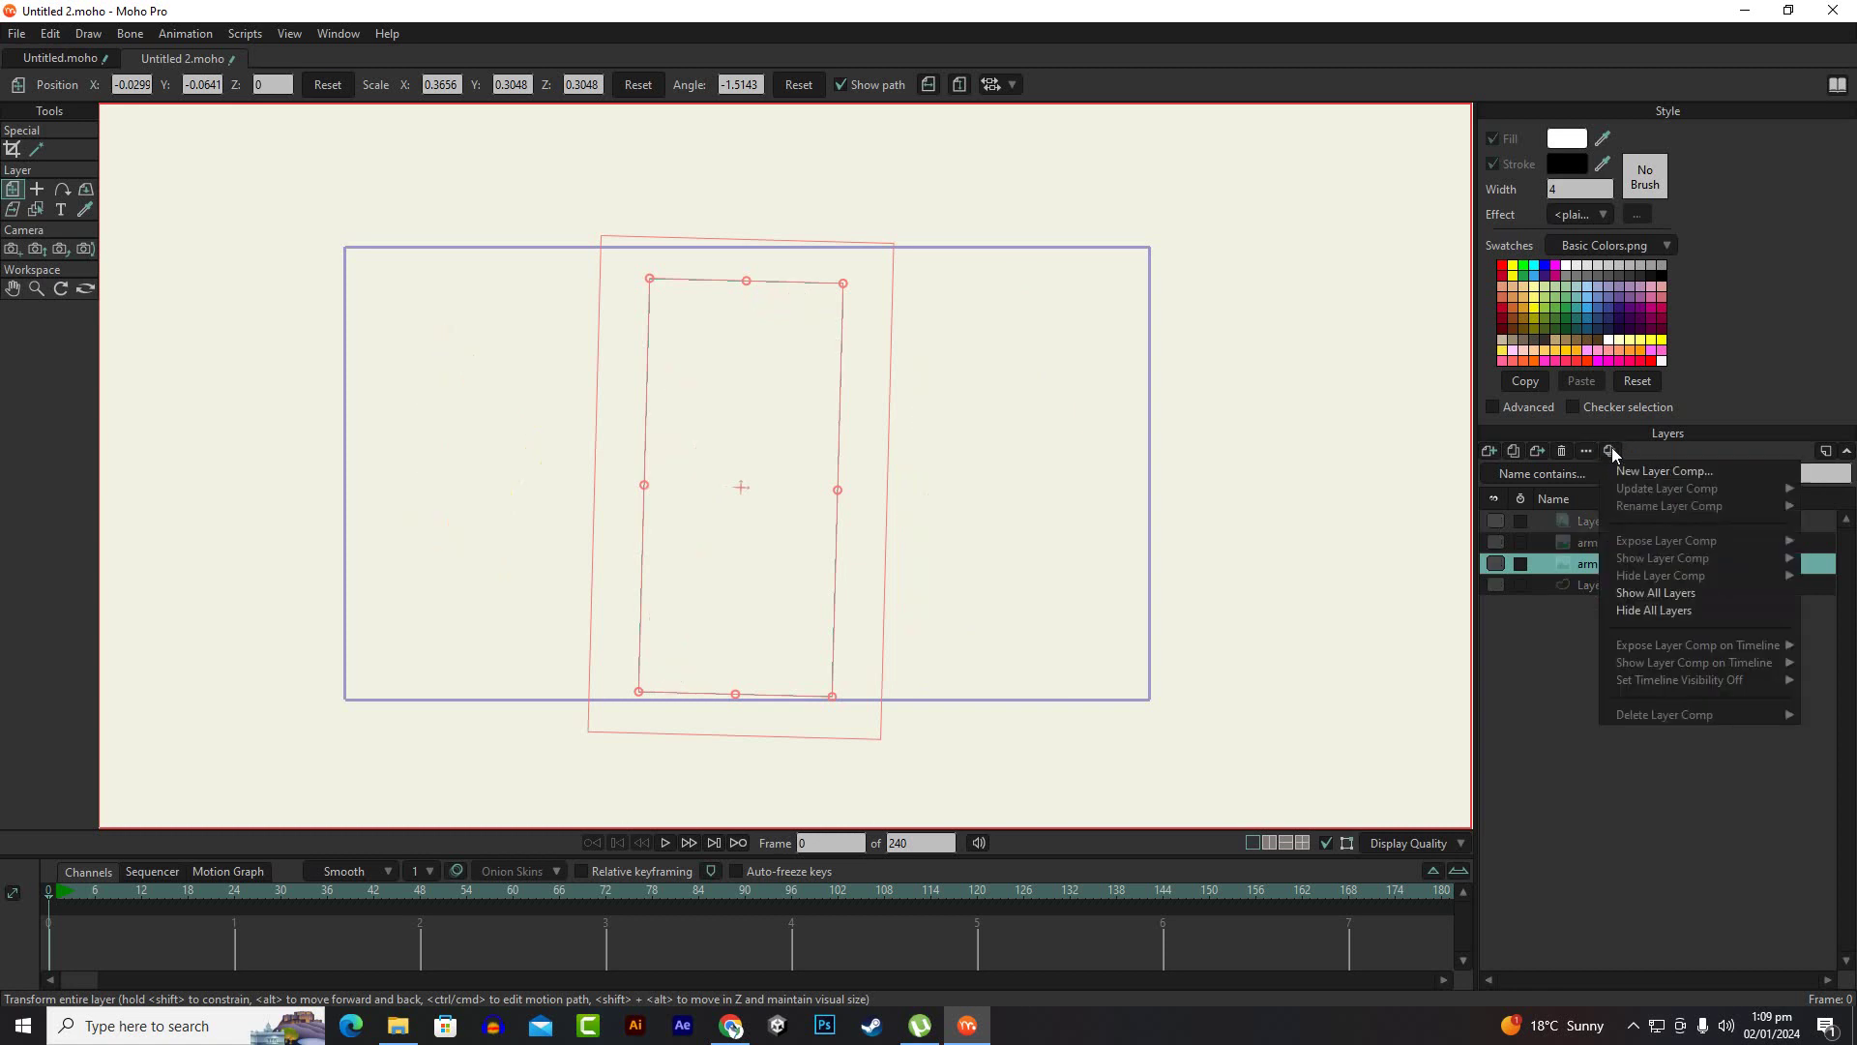
click(1643, 591)
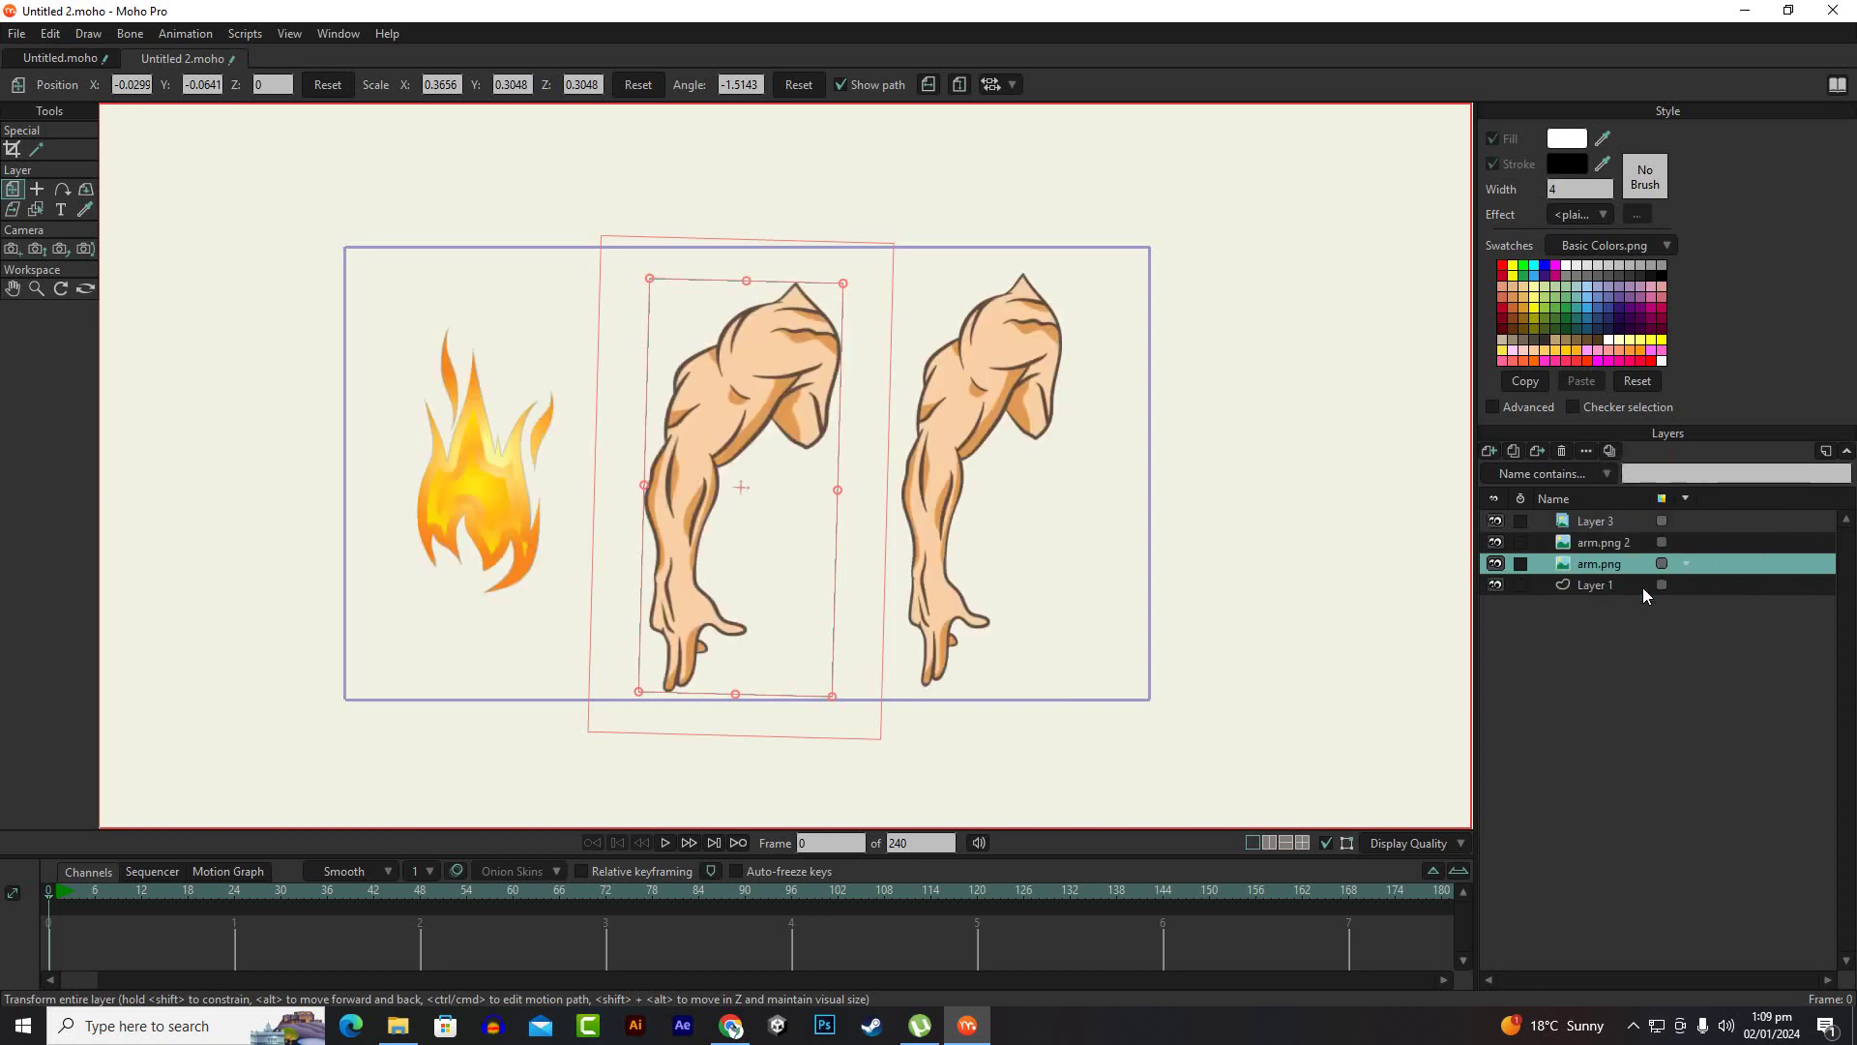
click(1613, 451)
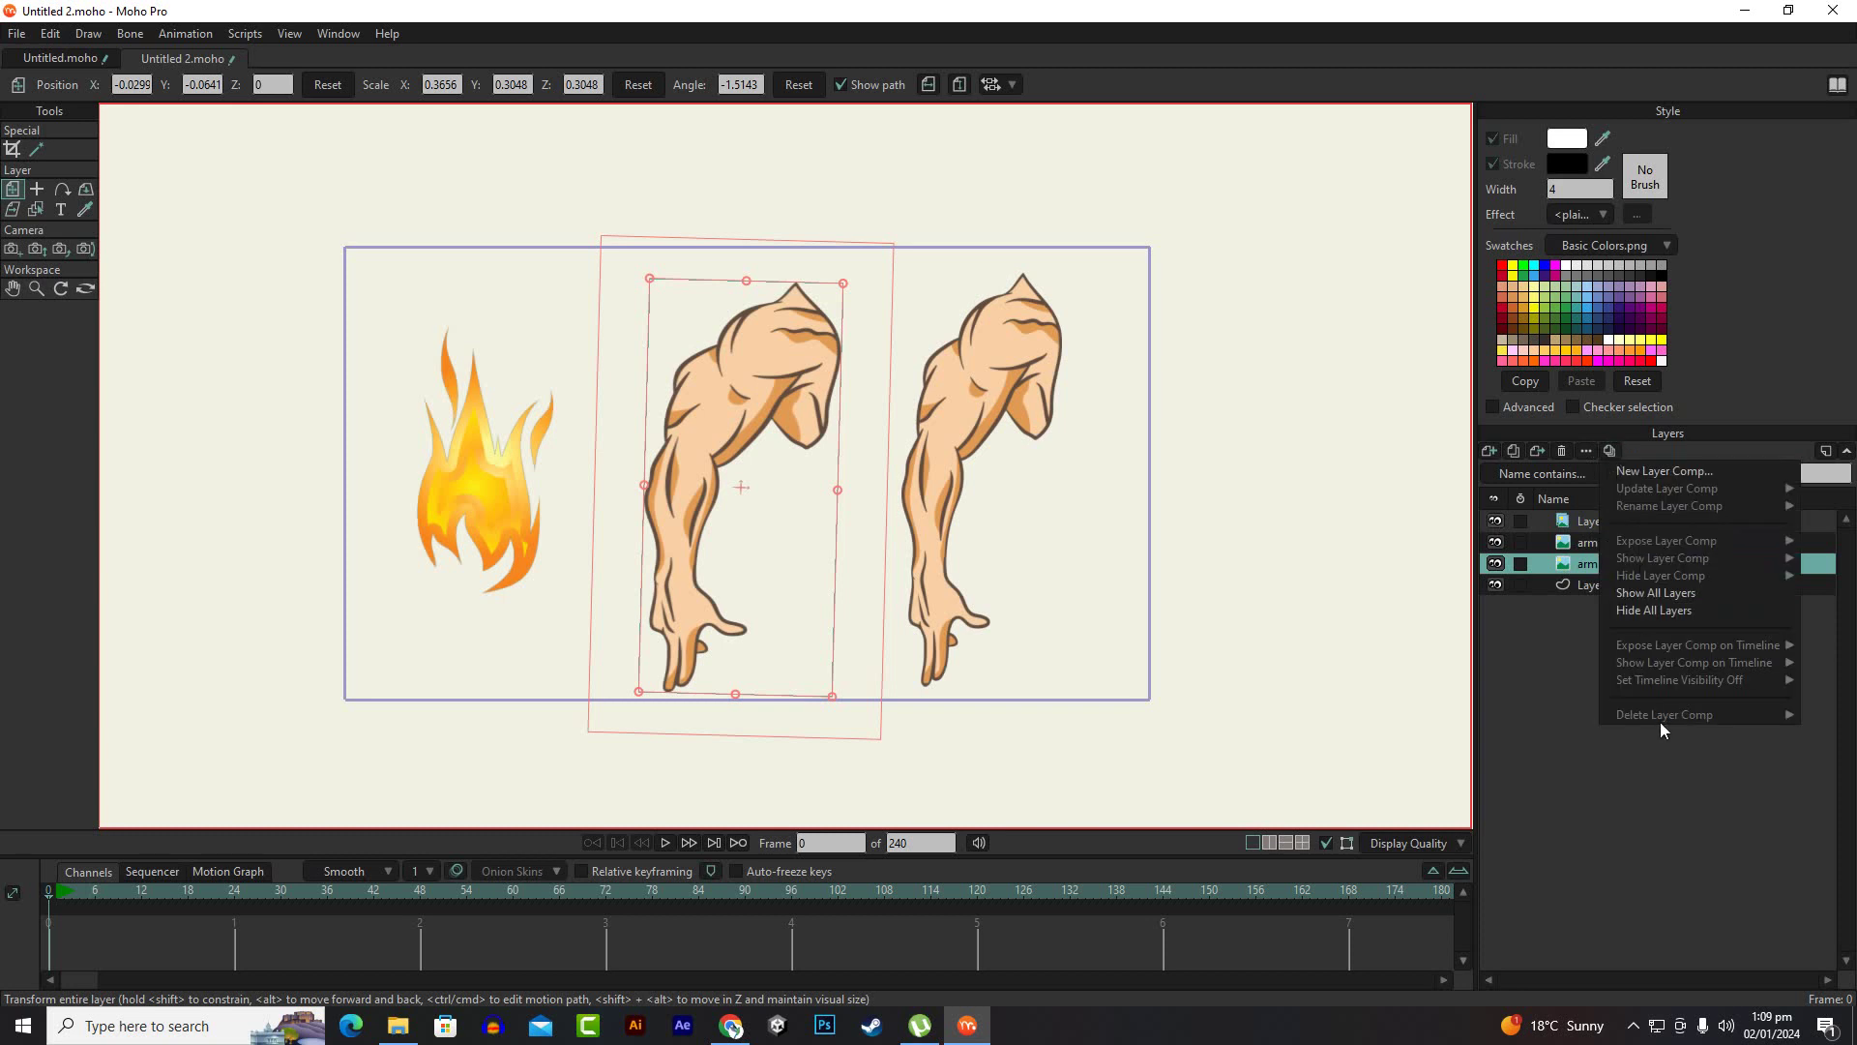
click(1569, 671)
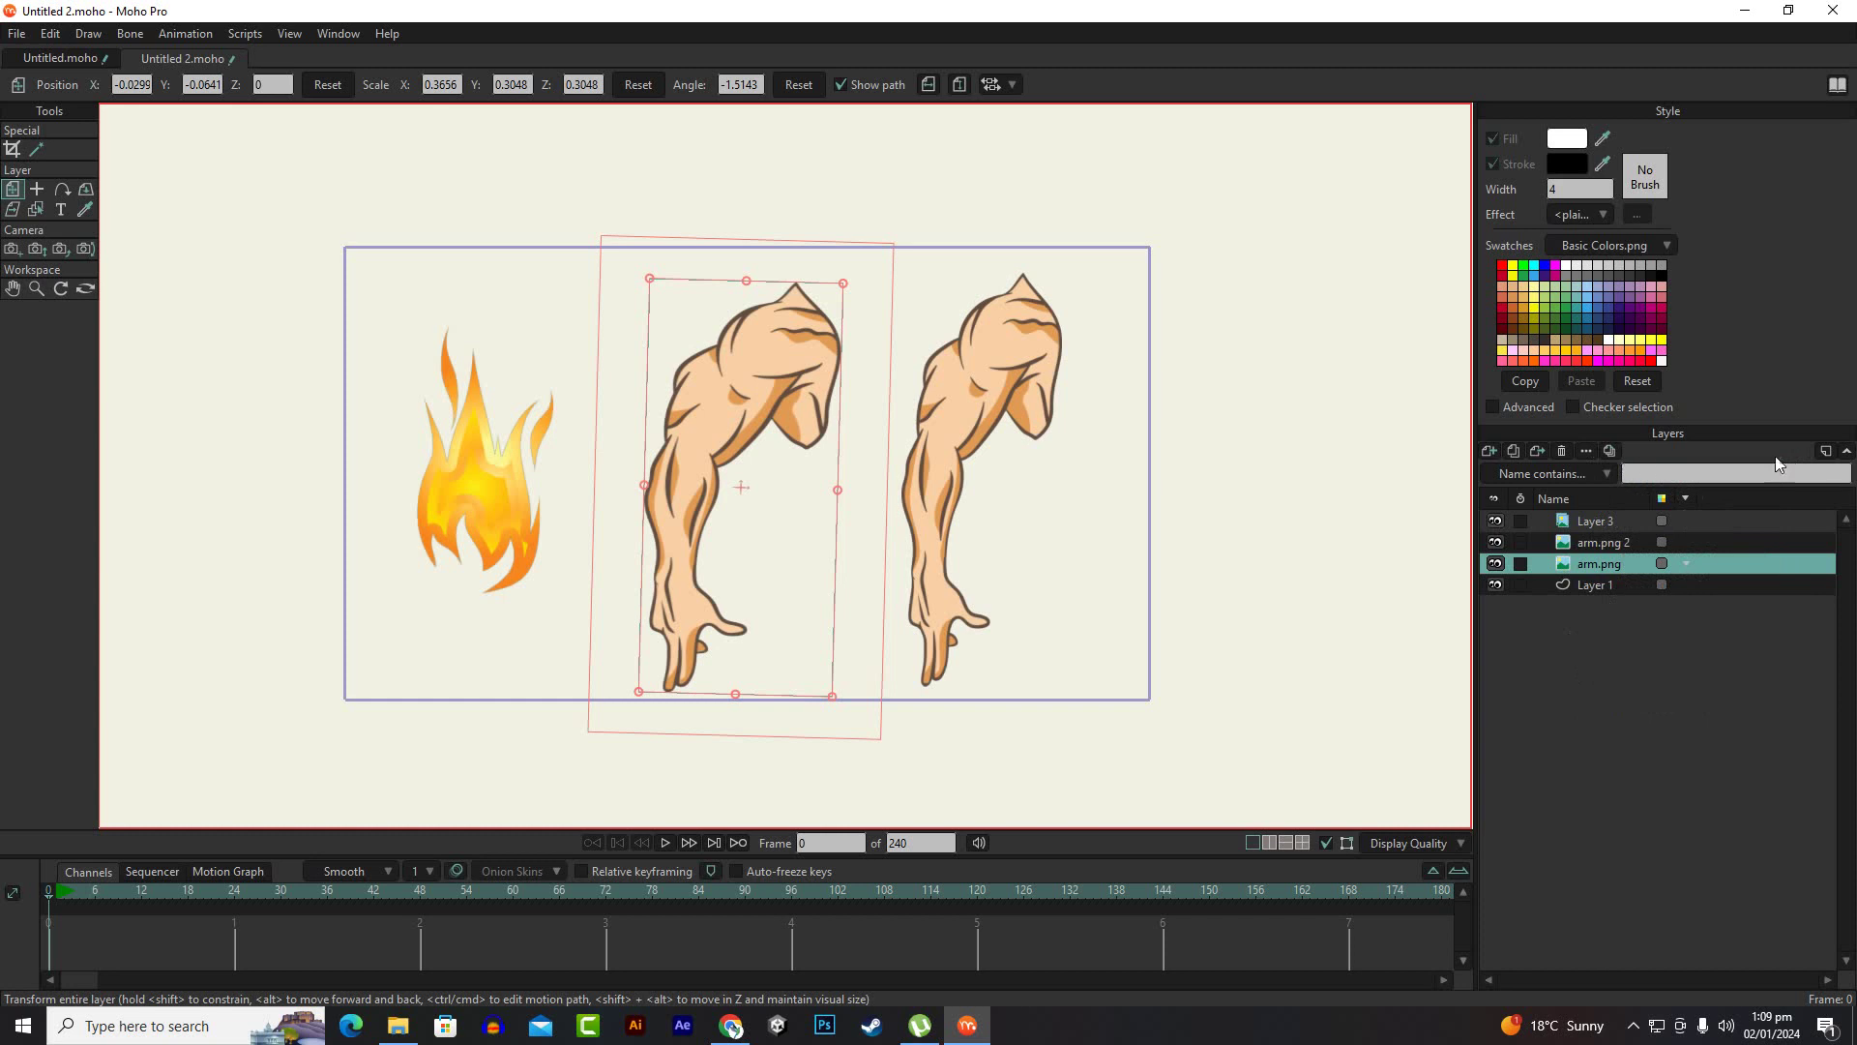
Sort the layer list by name, reverse the sort order, and restore the original stacking order
click(1846, 453)
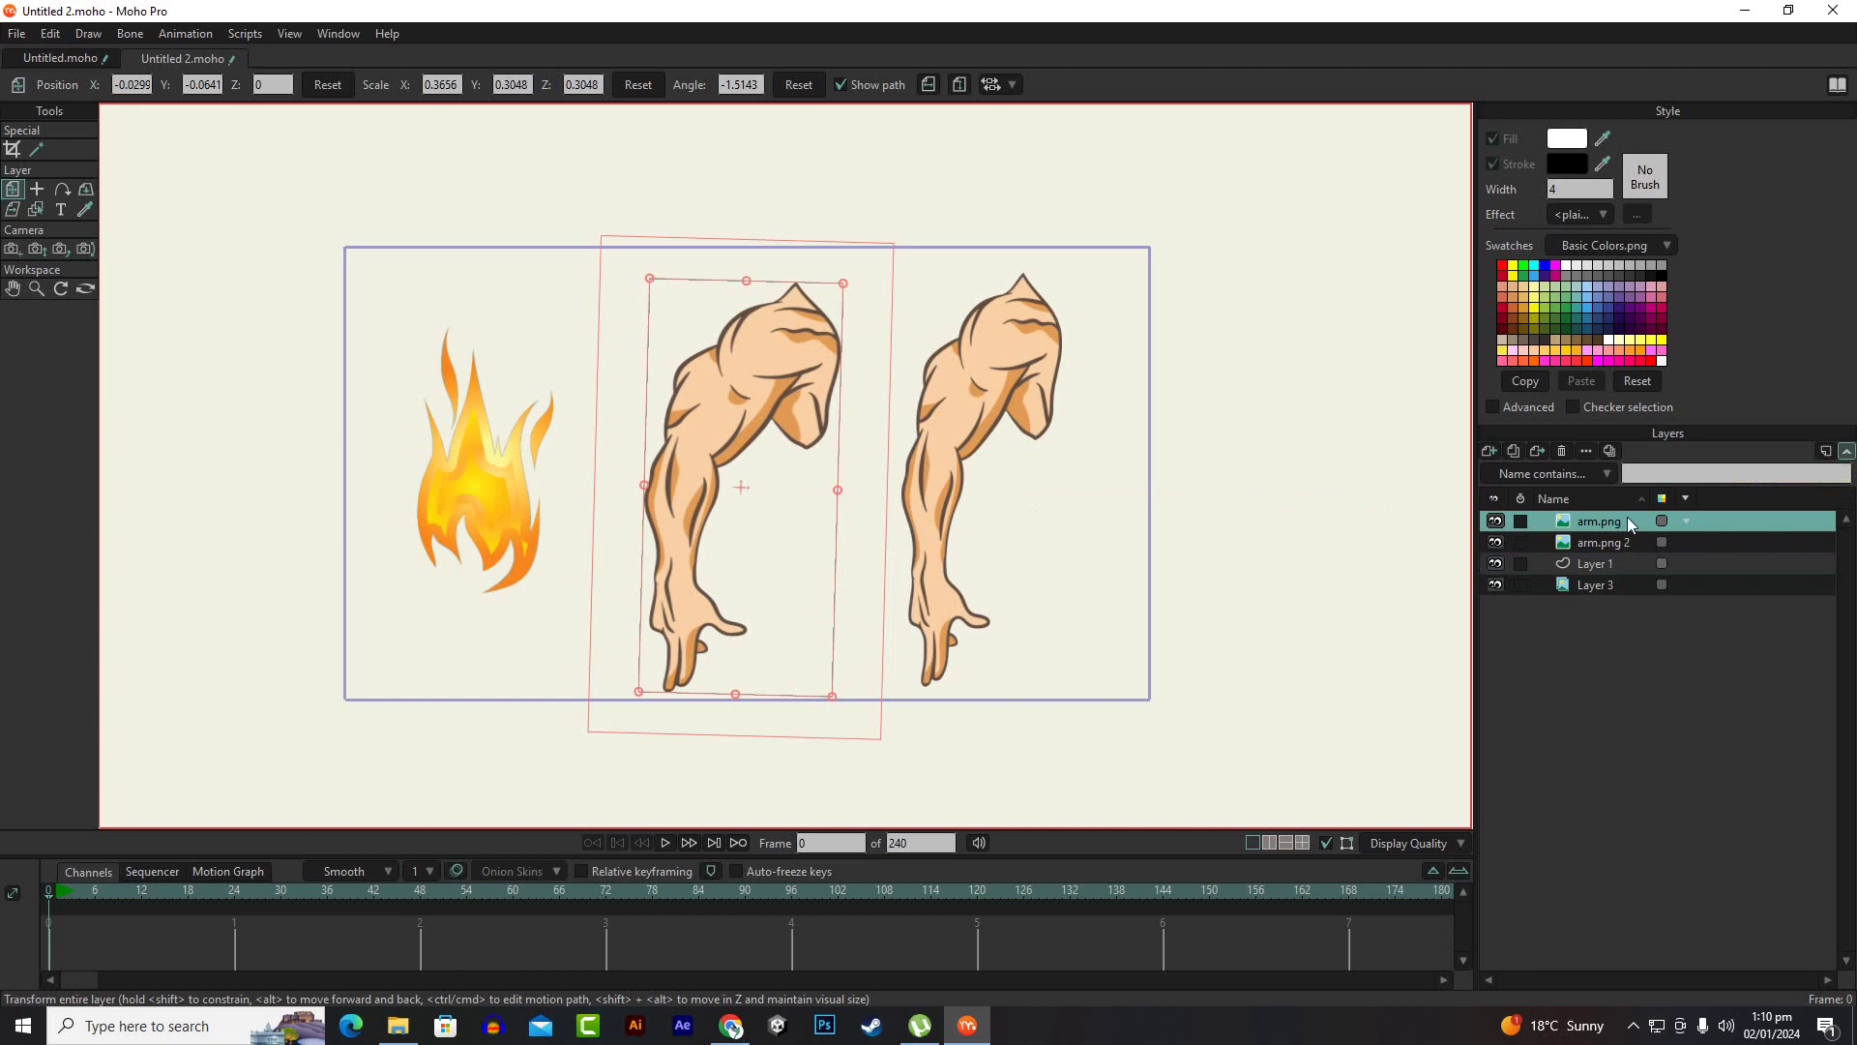
click(1583, 502)
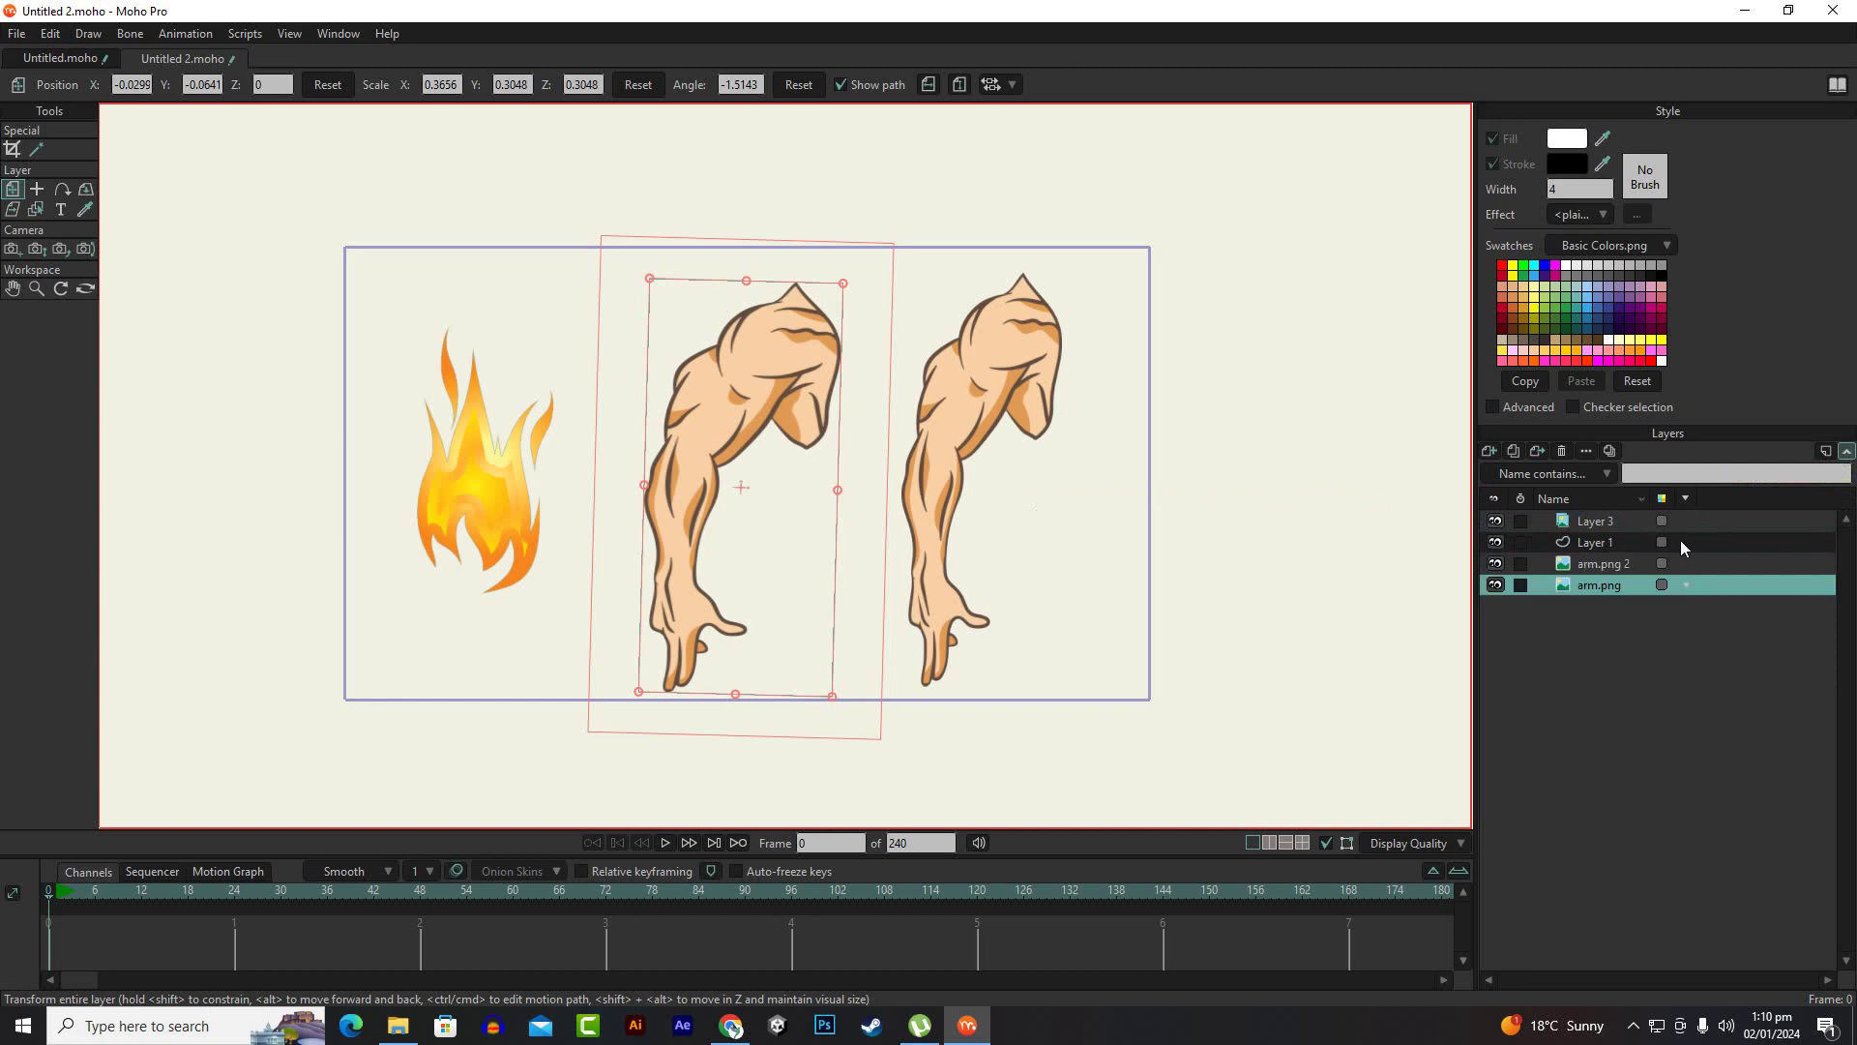
click(1847, 451)
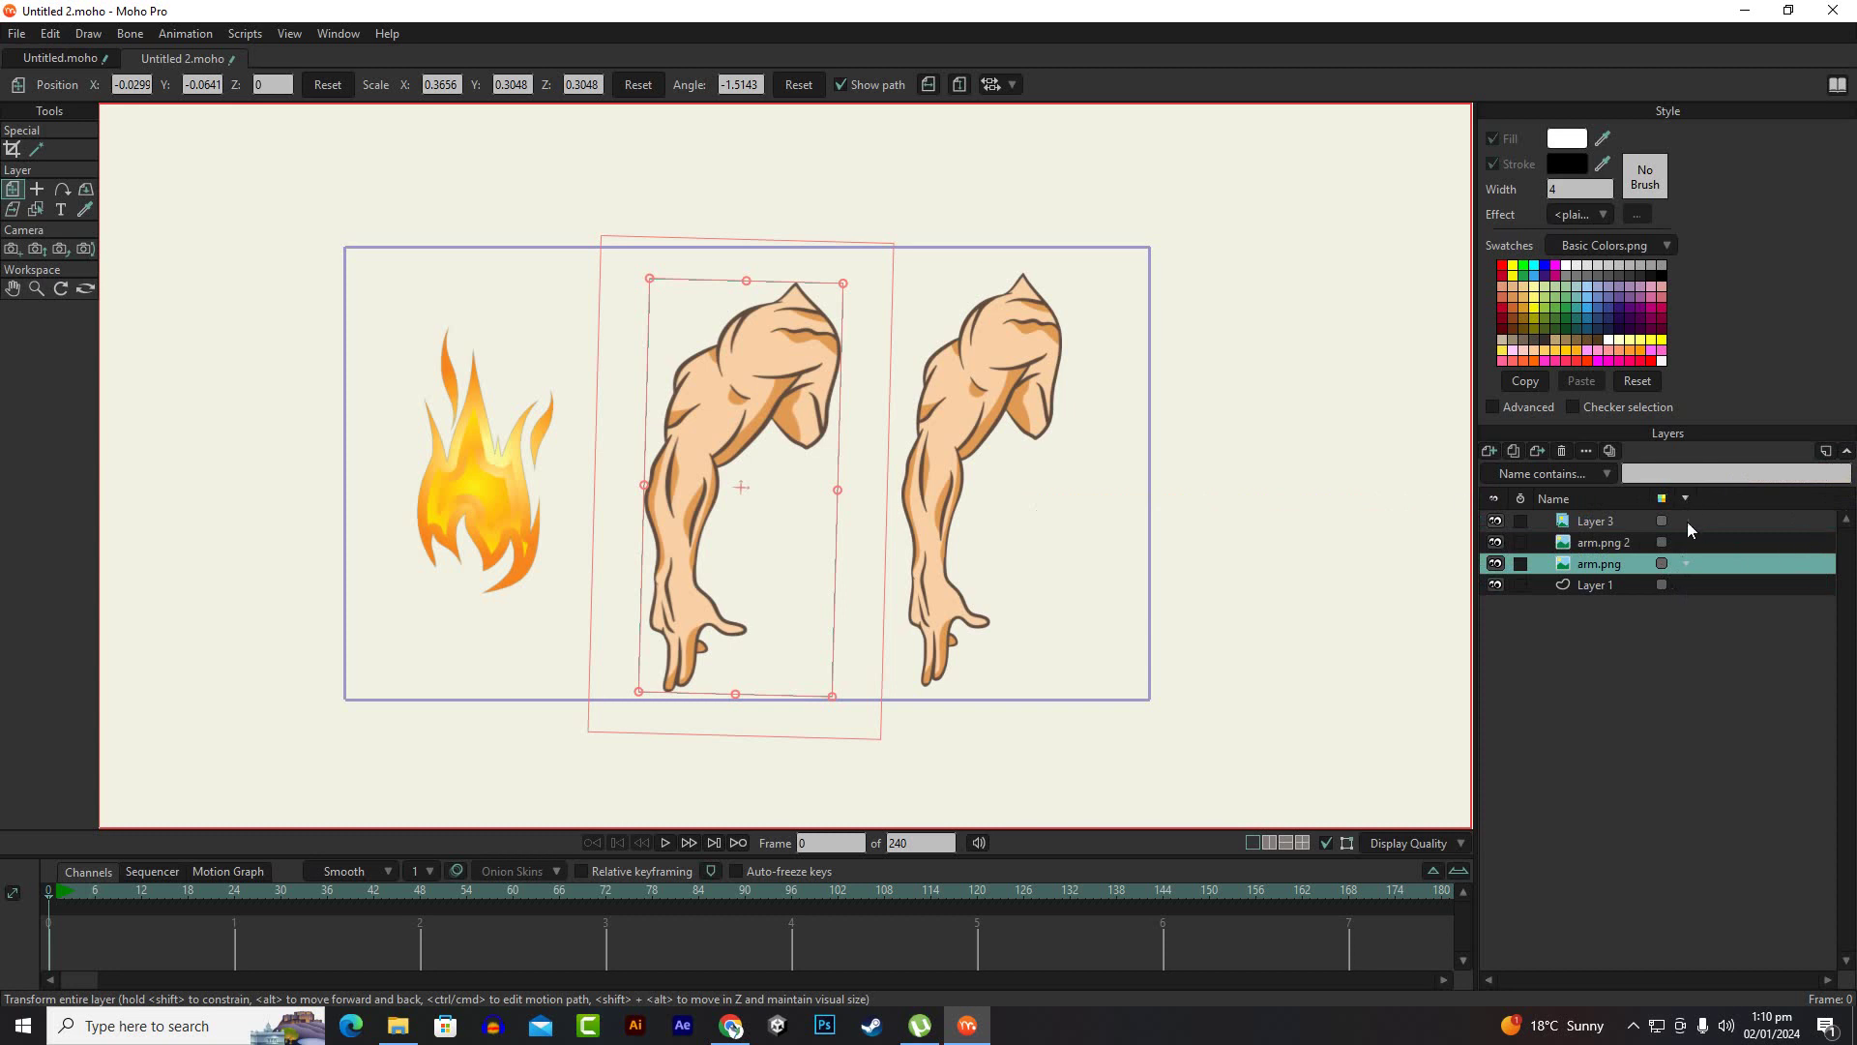
Look over the available layer filter criteria again and keep the "Name contains..." filter
click(1606, 475)
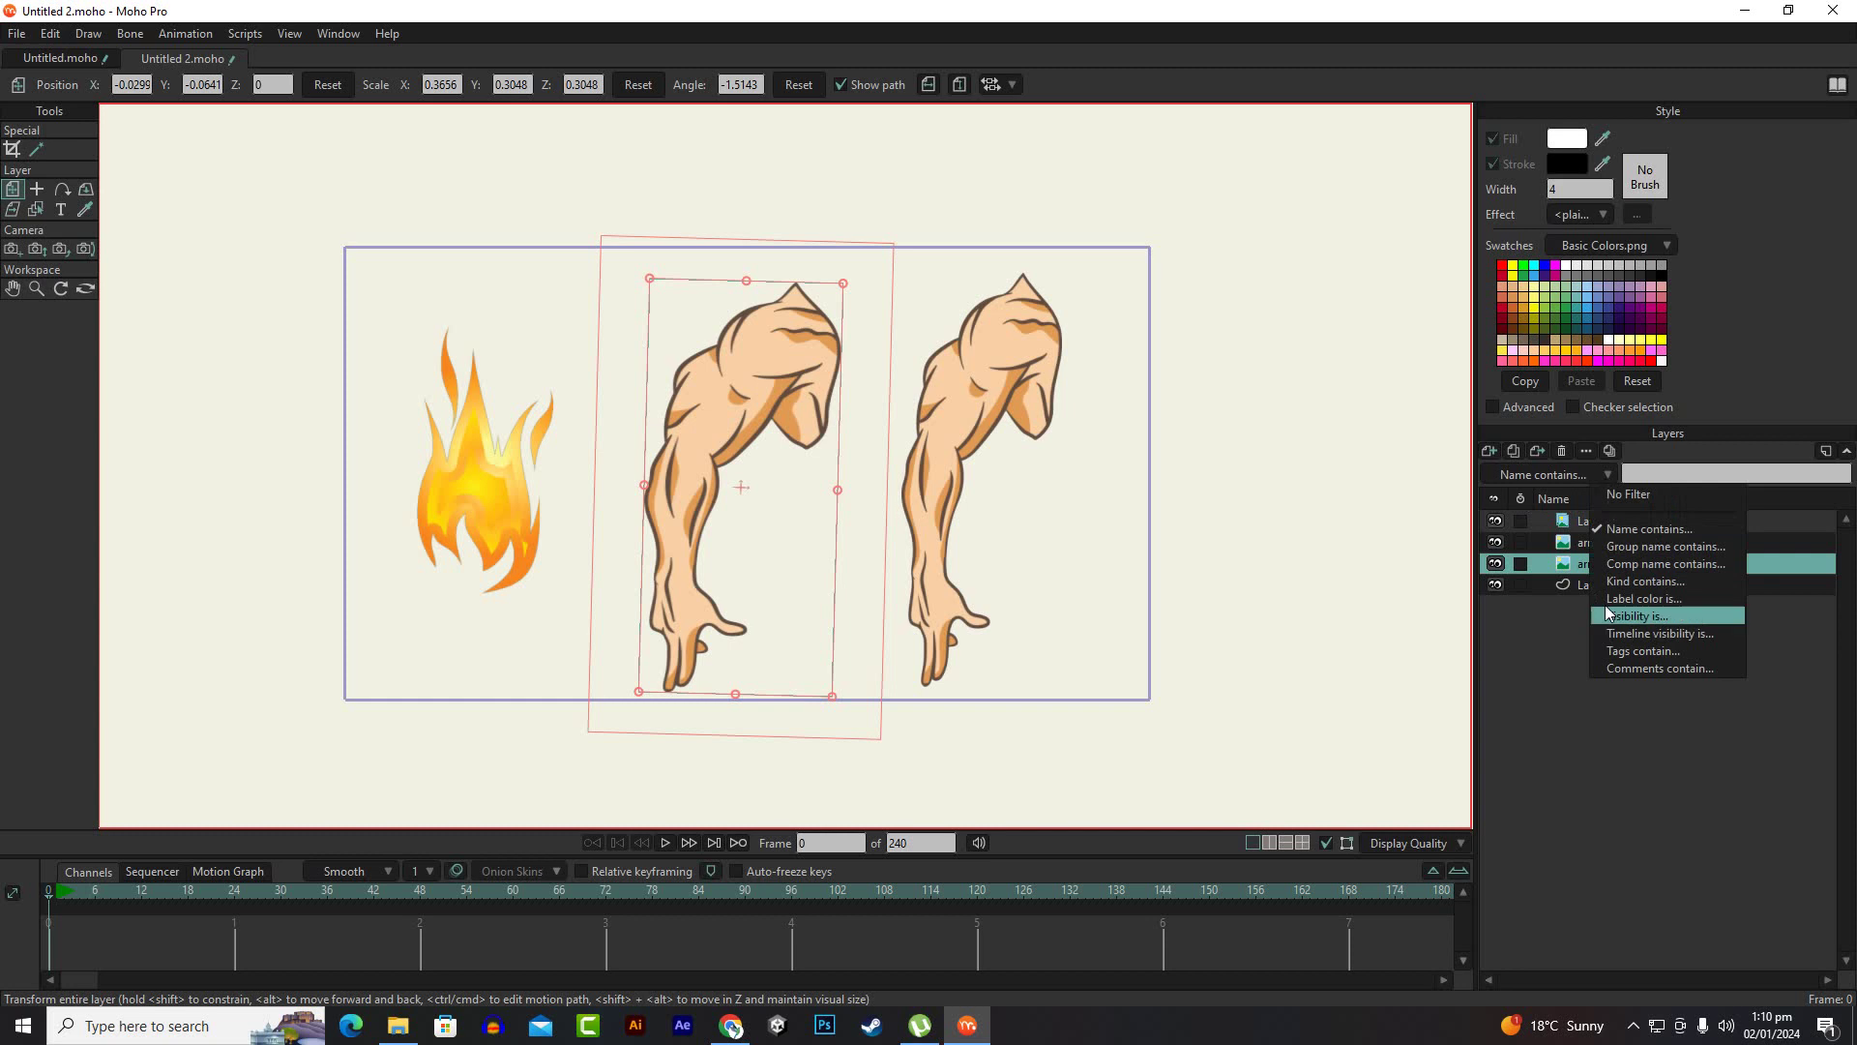
click(1576, 684)
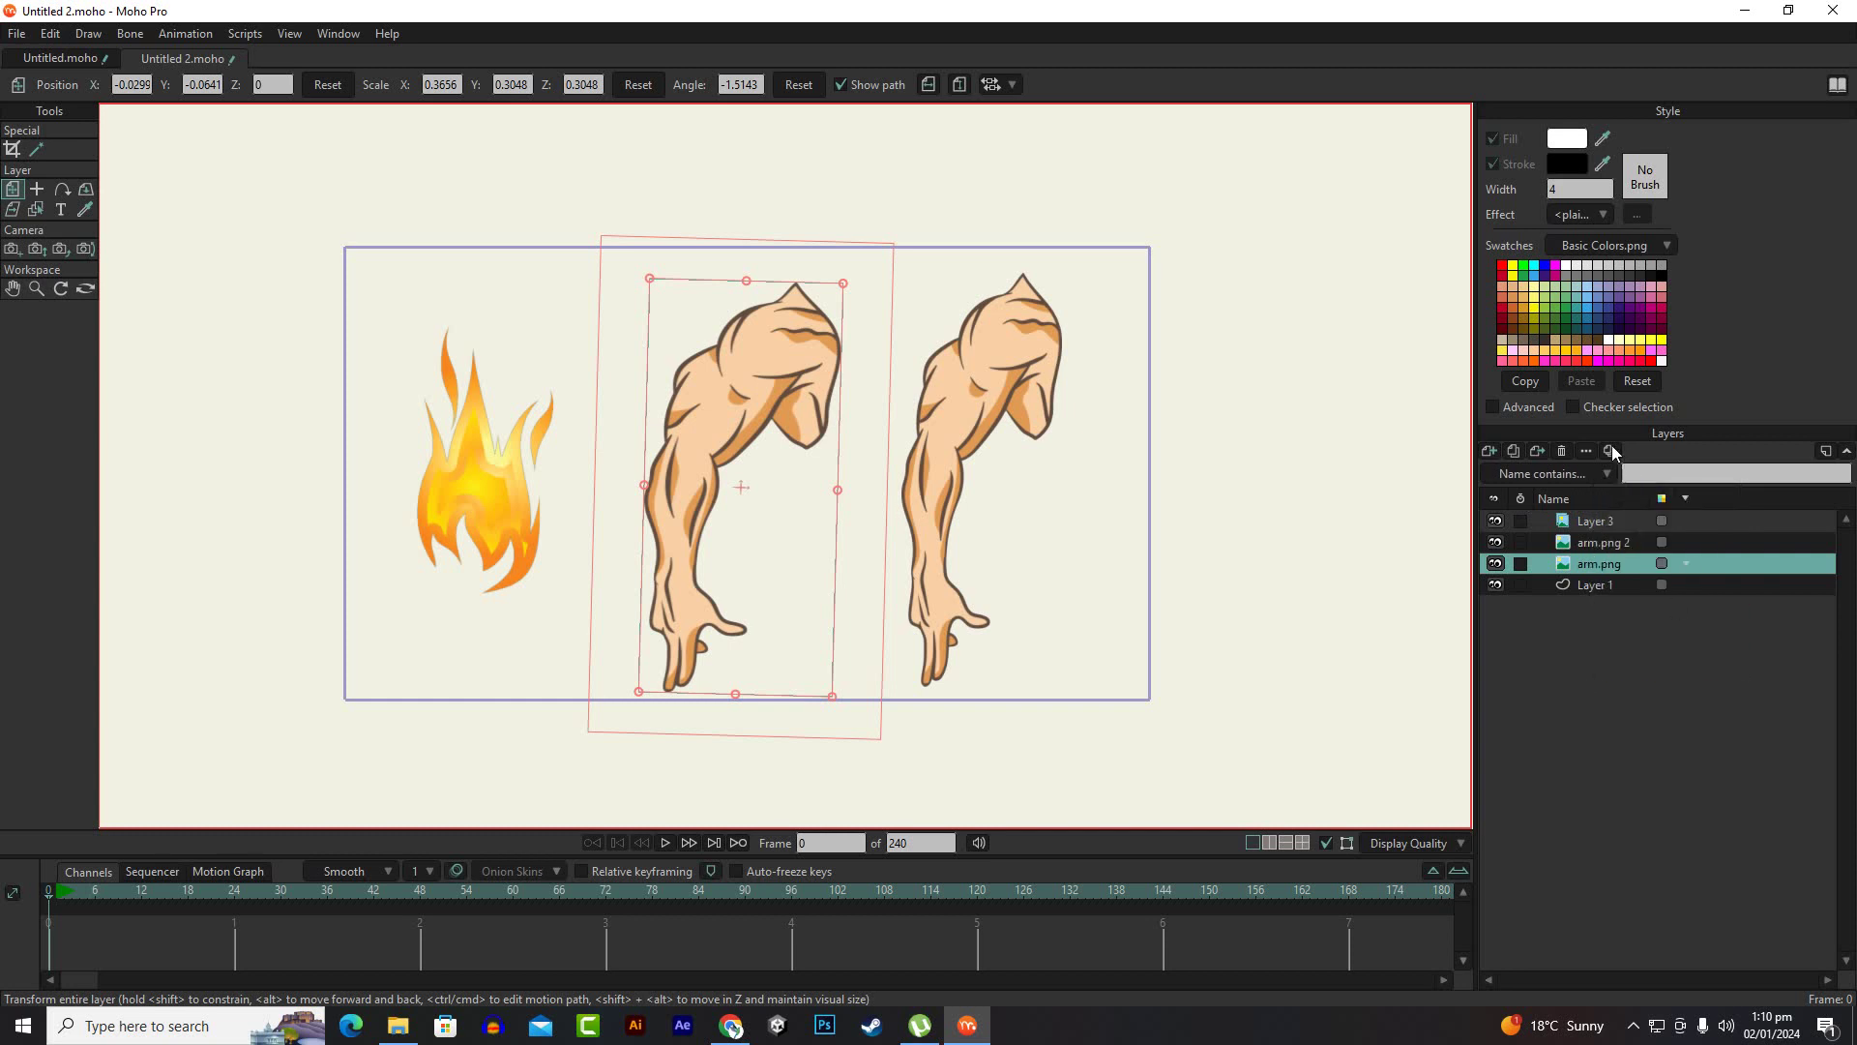
click(1604, 478)
click(1605, 478)
Review the quick display options of the arm.png layer and give Layer 3 the Blue label color
click(1681, 567)
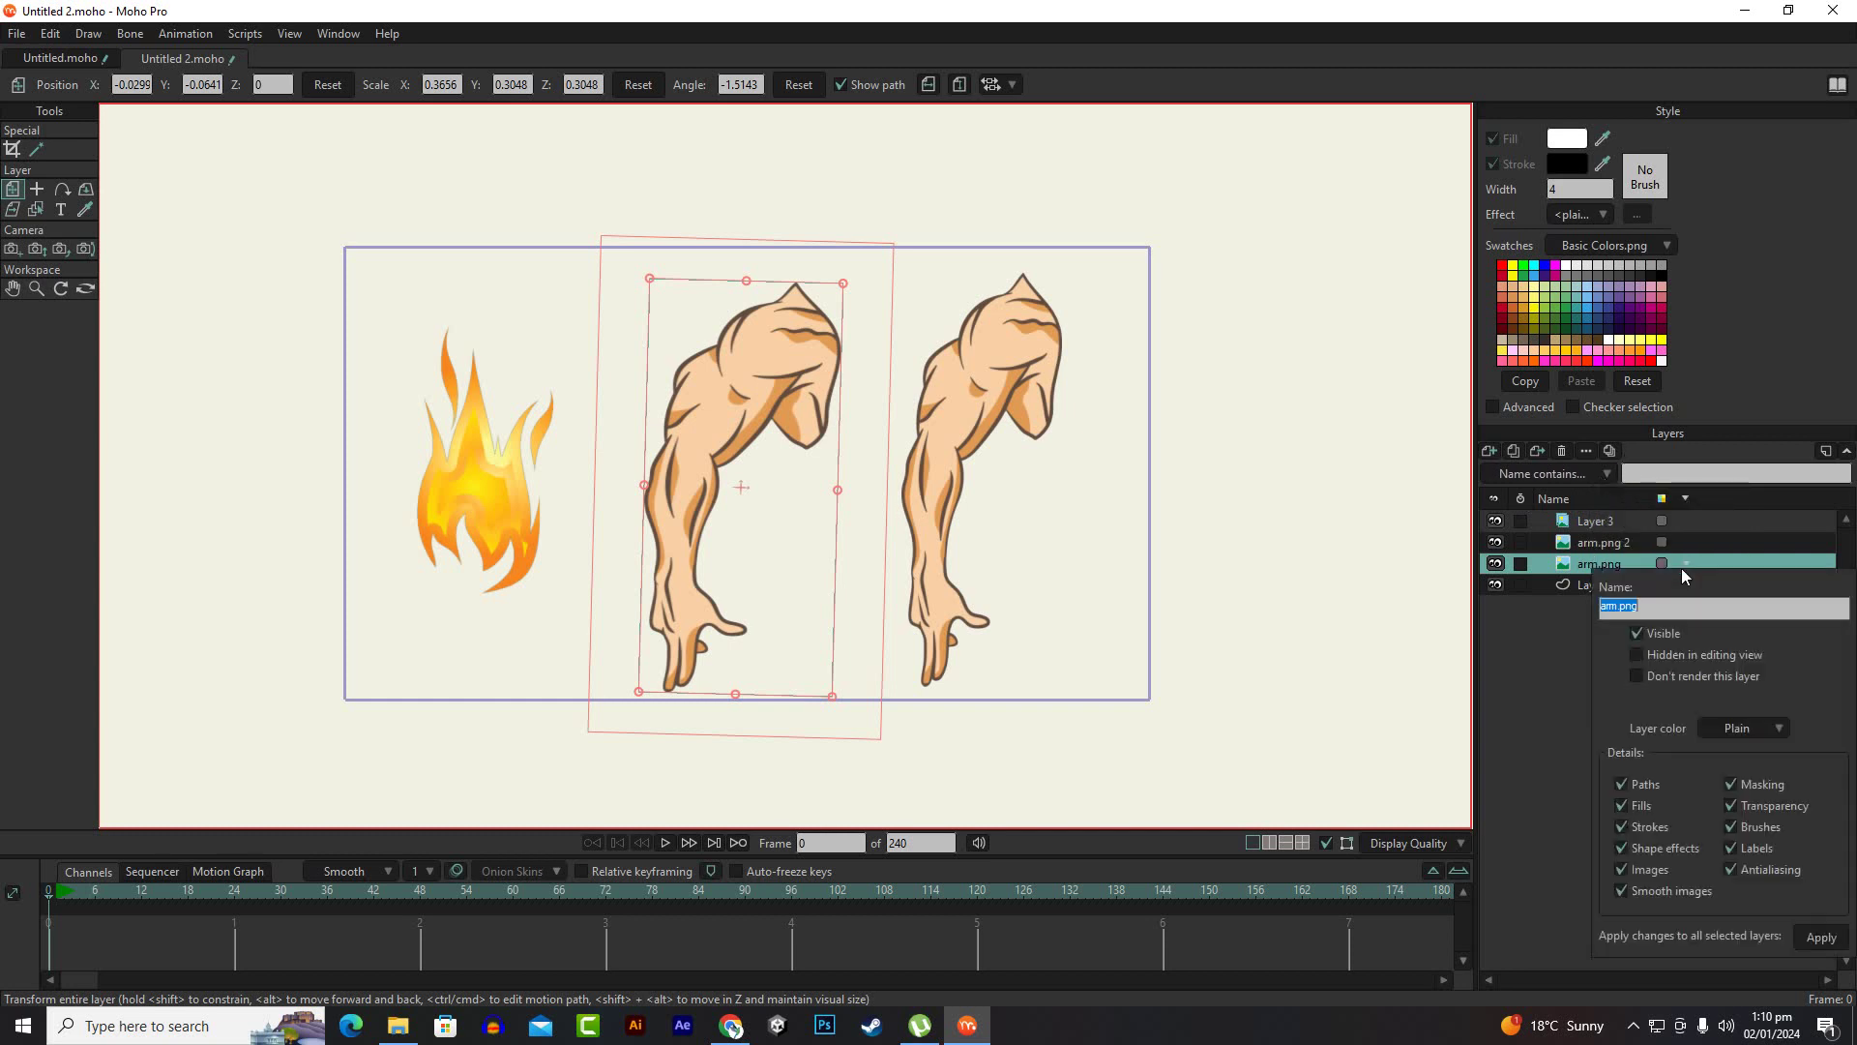
click(1538, 665)
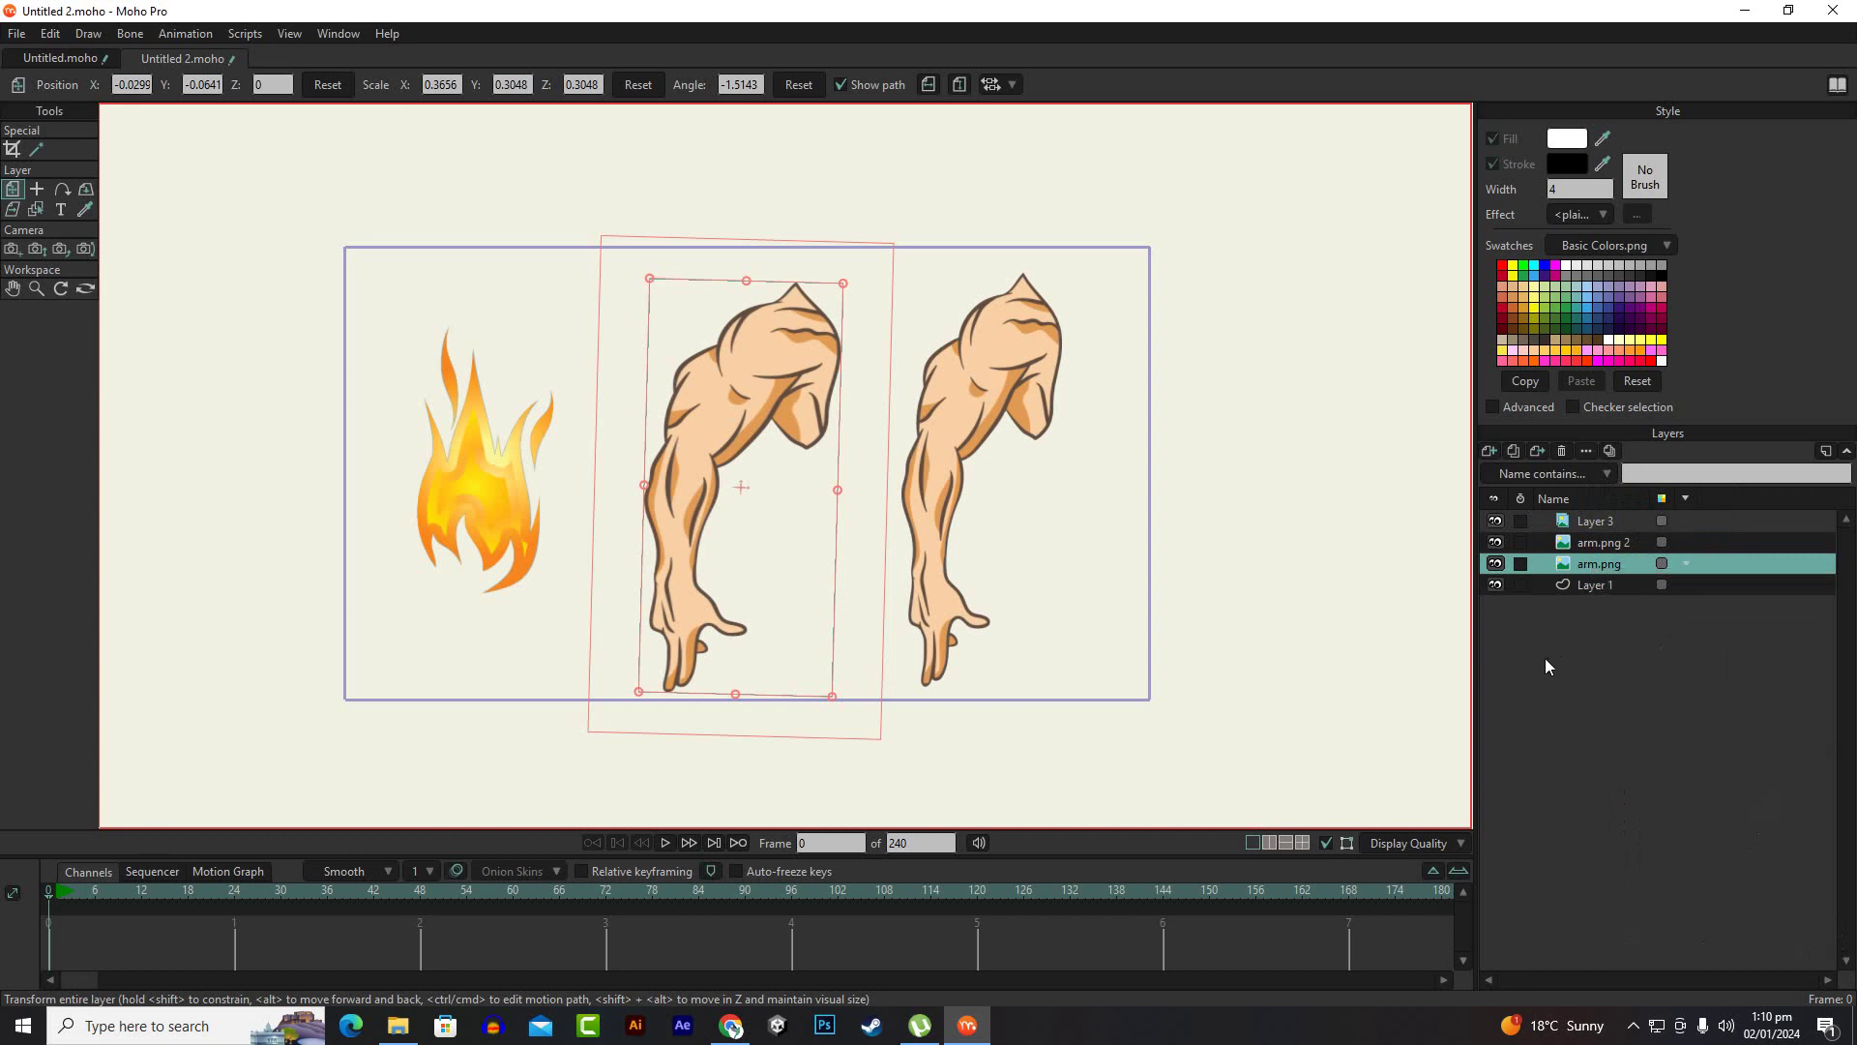
click(1663, 520)
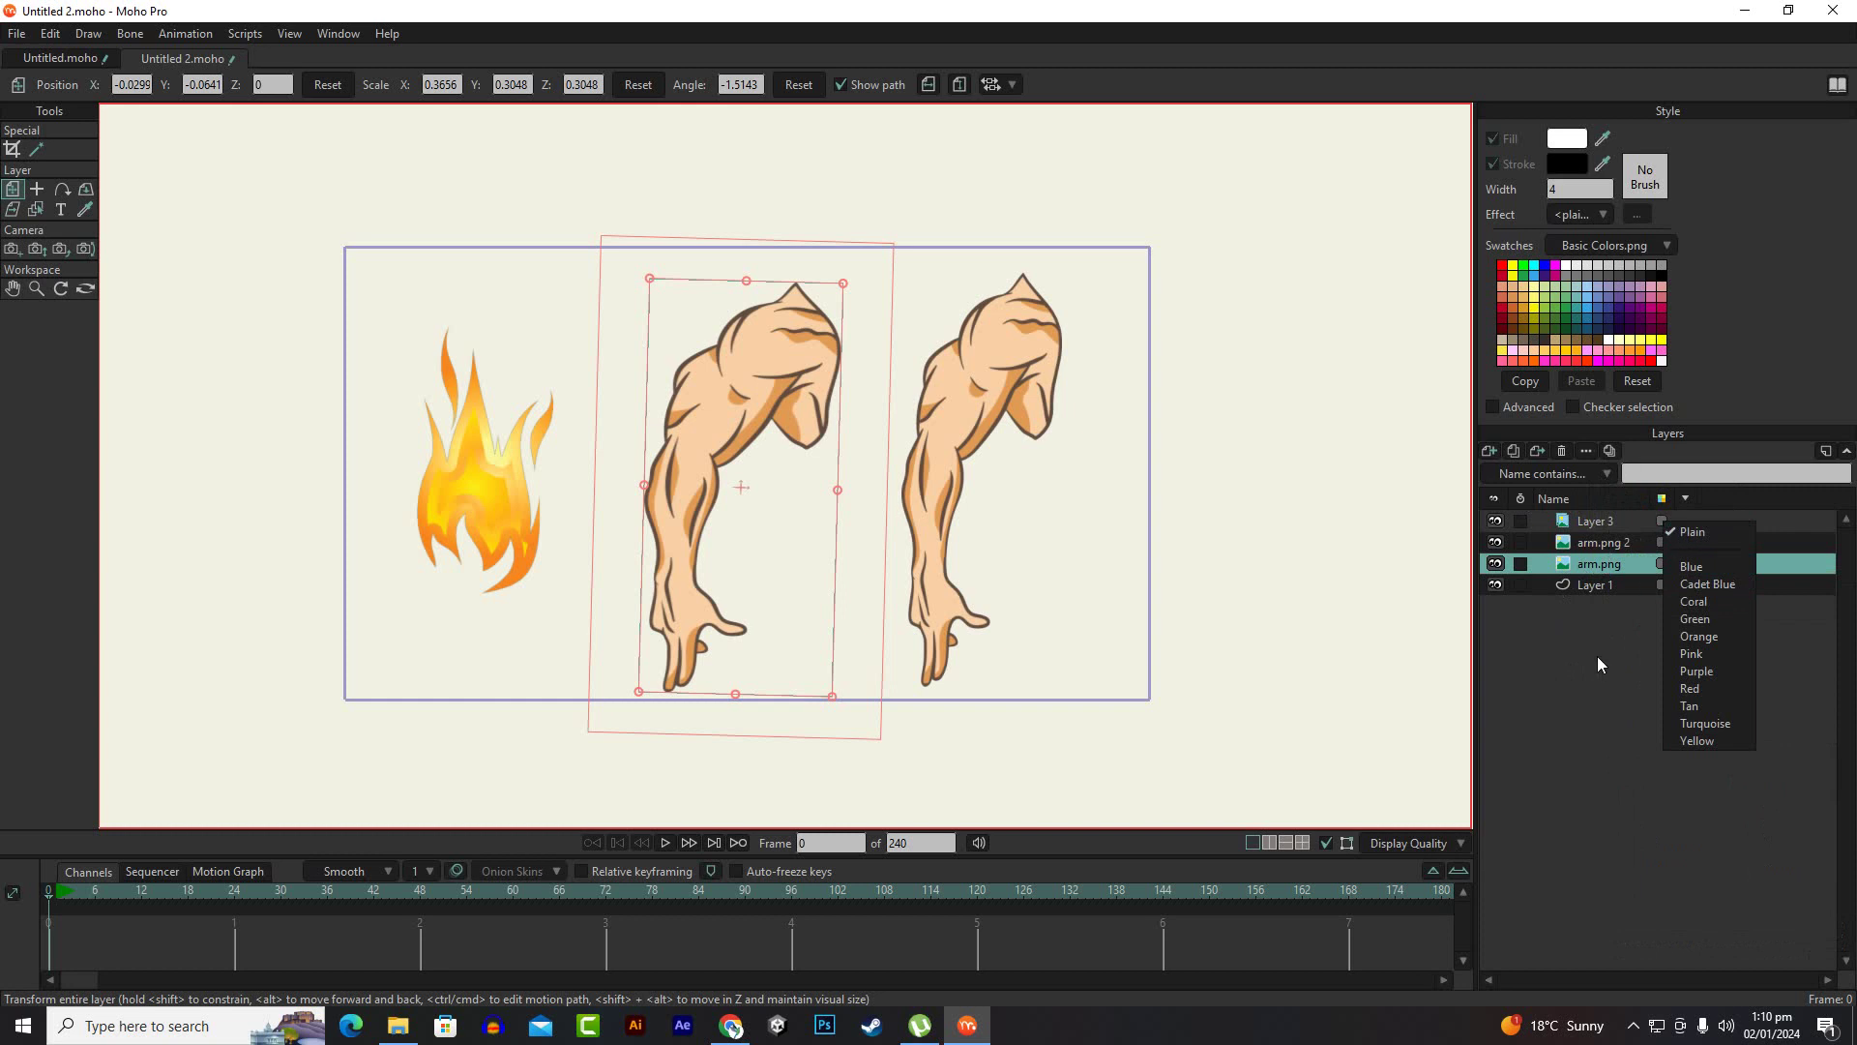
click(1688, 568)
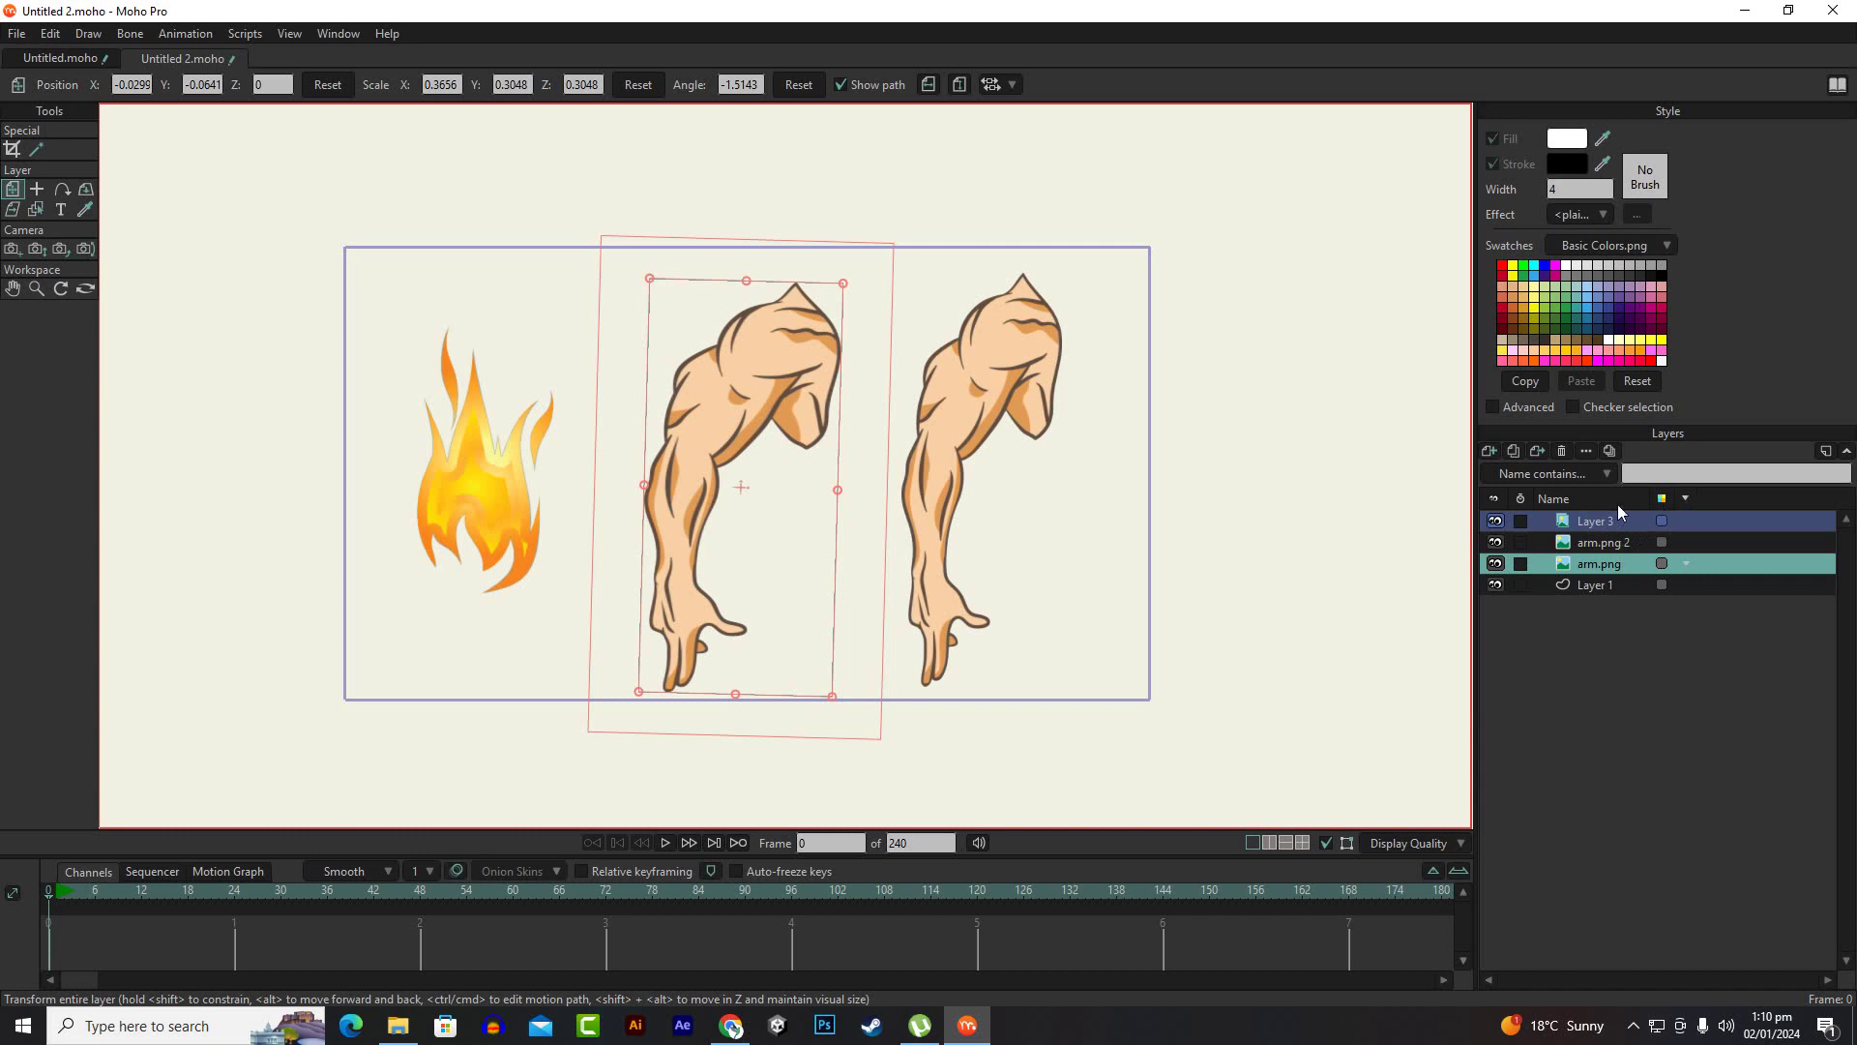
Hide and show Layer 3, arm.png 2 and arm.png in turn using their individual visibility toggles
click(1520, 522)
click(1500, 524)
click(1496, 523)
click(1498, 544)
click(1497, 544)
click(1496, 565)
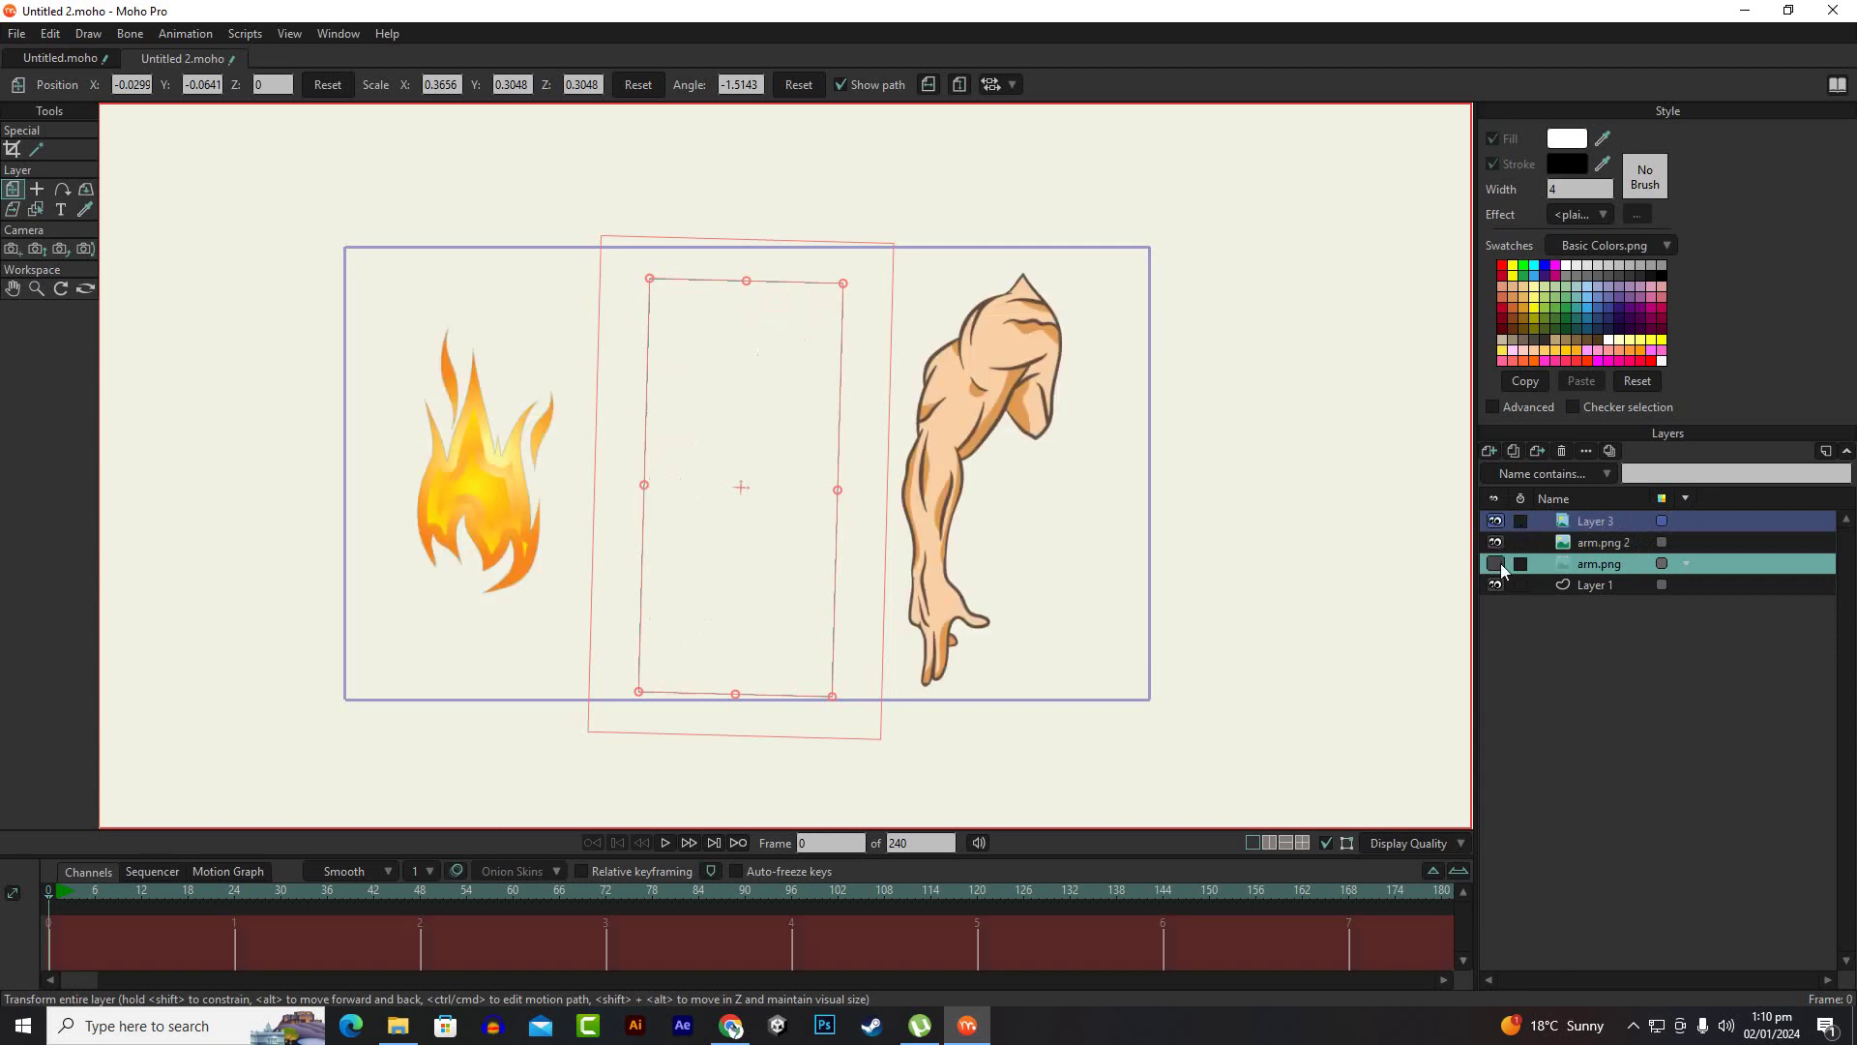
click(1497, 565)
click(1496, 564)
click(1495, 564)
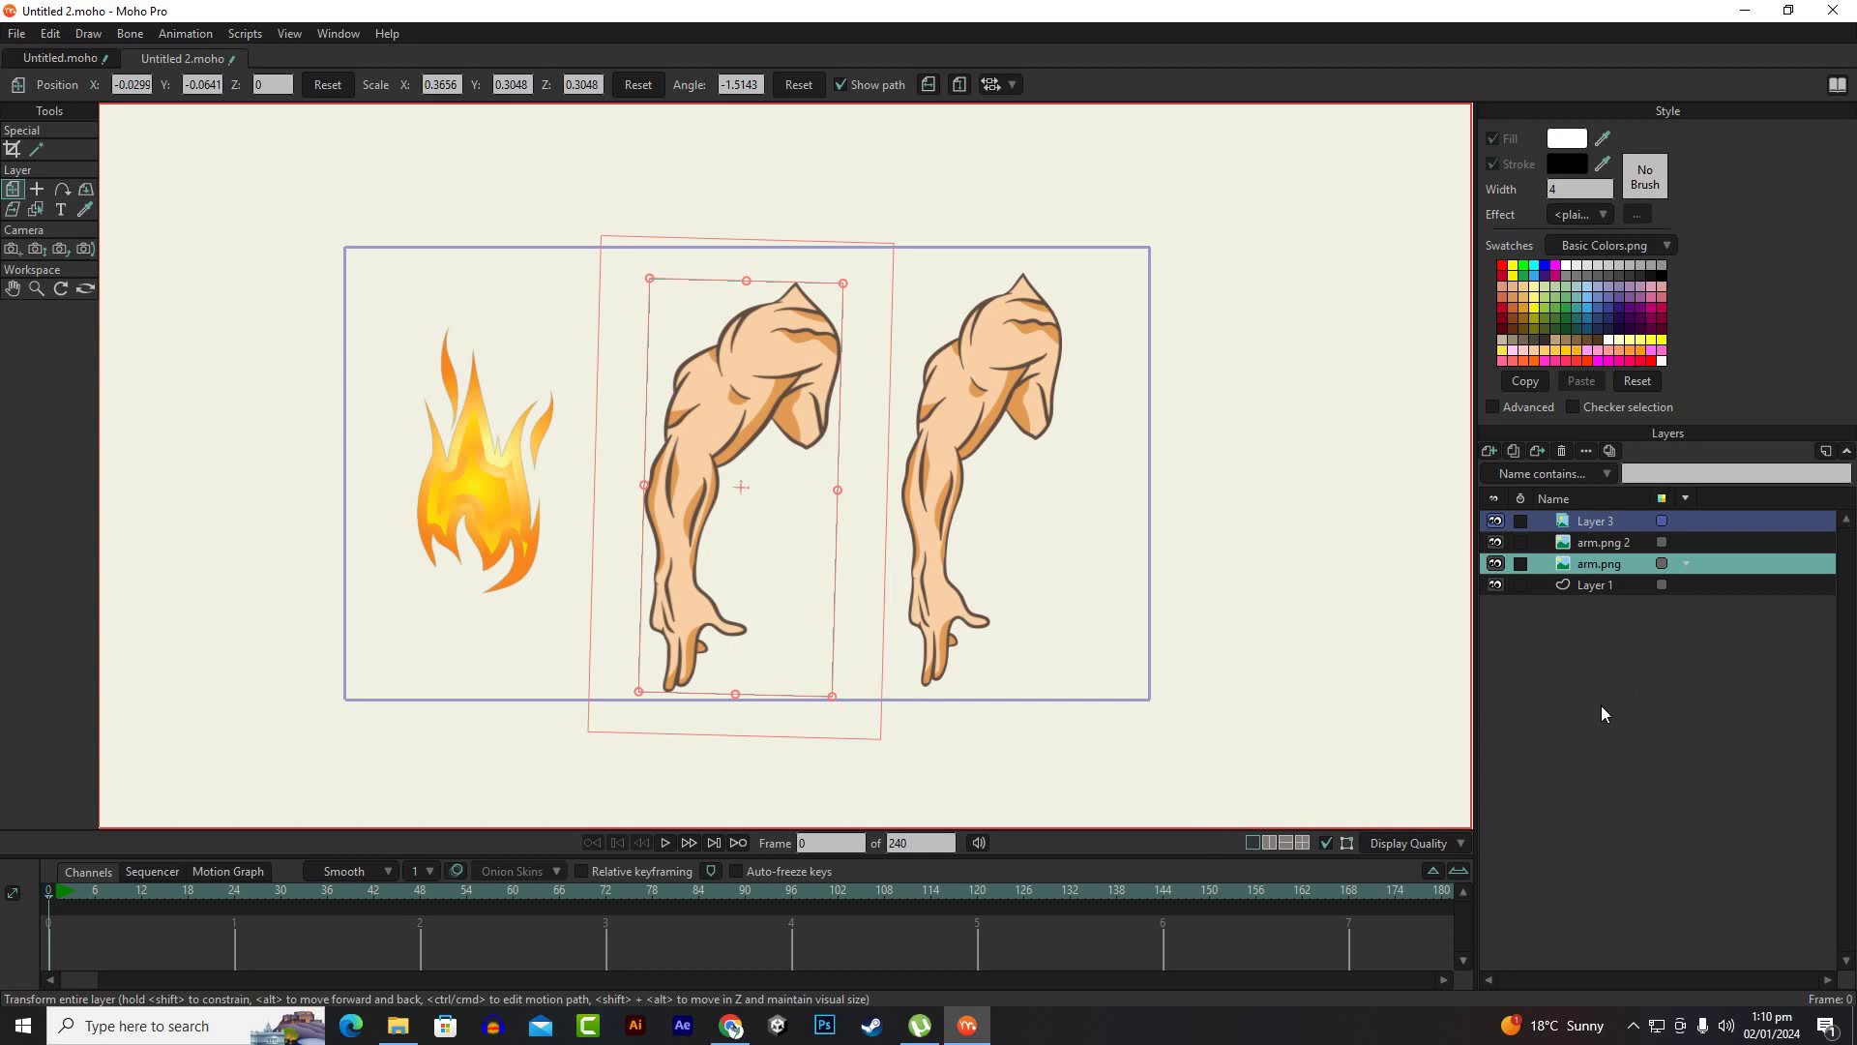
Enlarge the timeline area upward with the arm.png layer selected
click(1542, 524)
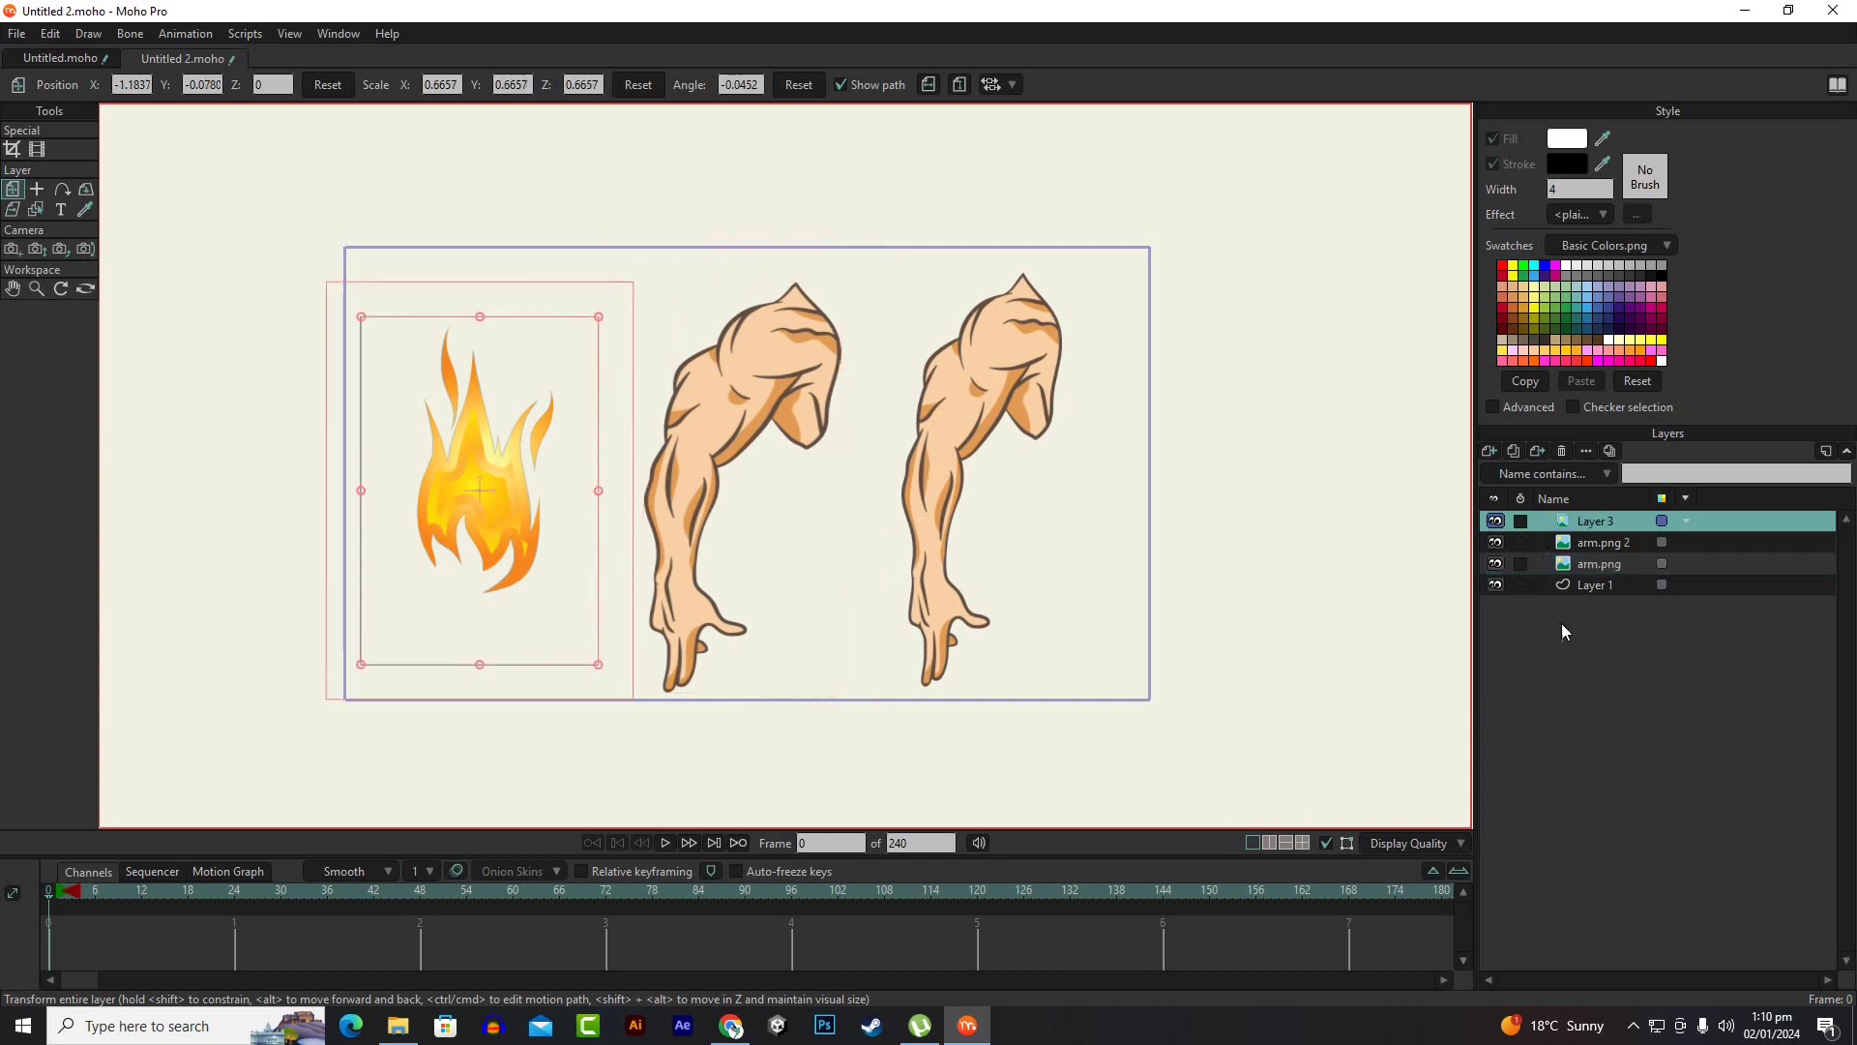
click(1591, 564)
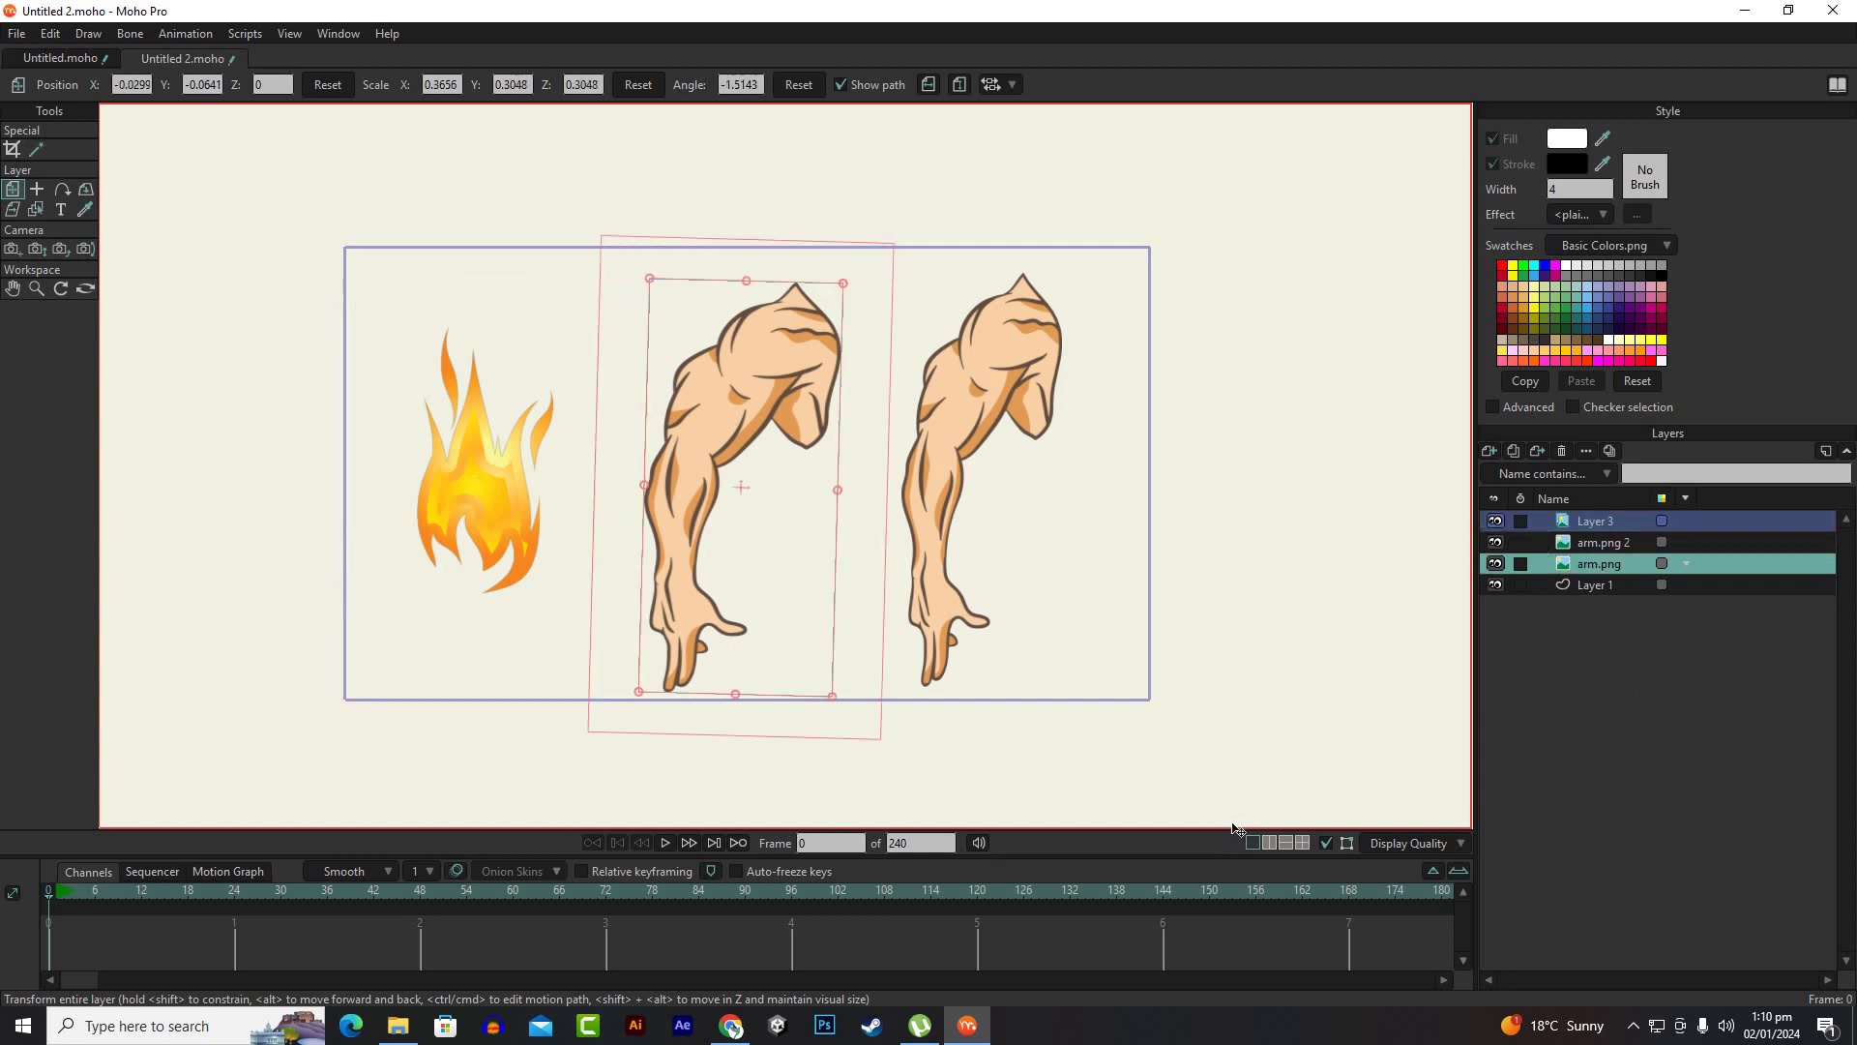
drag(1218, 866, 1218, 699)
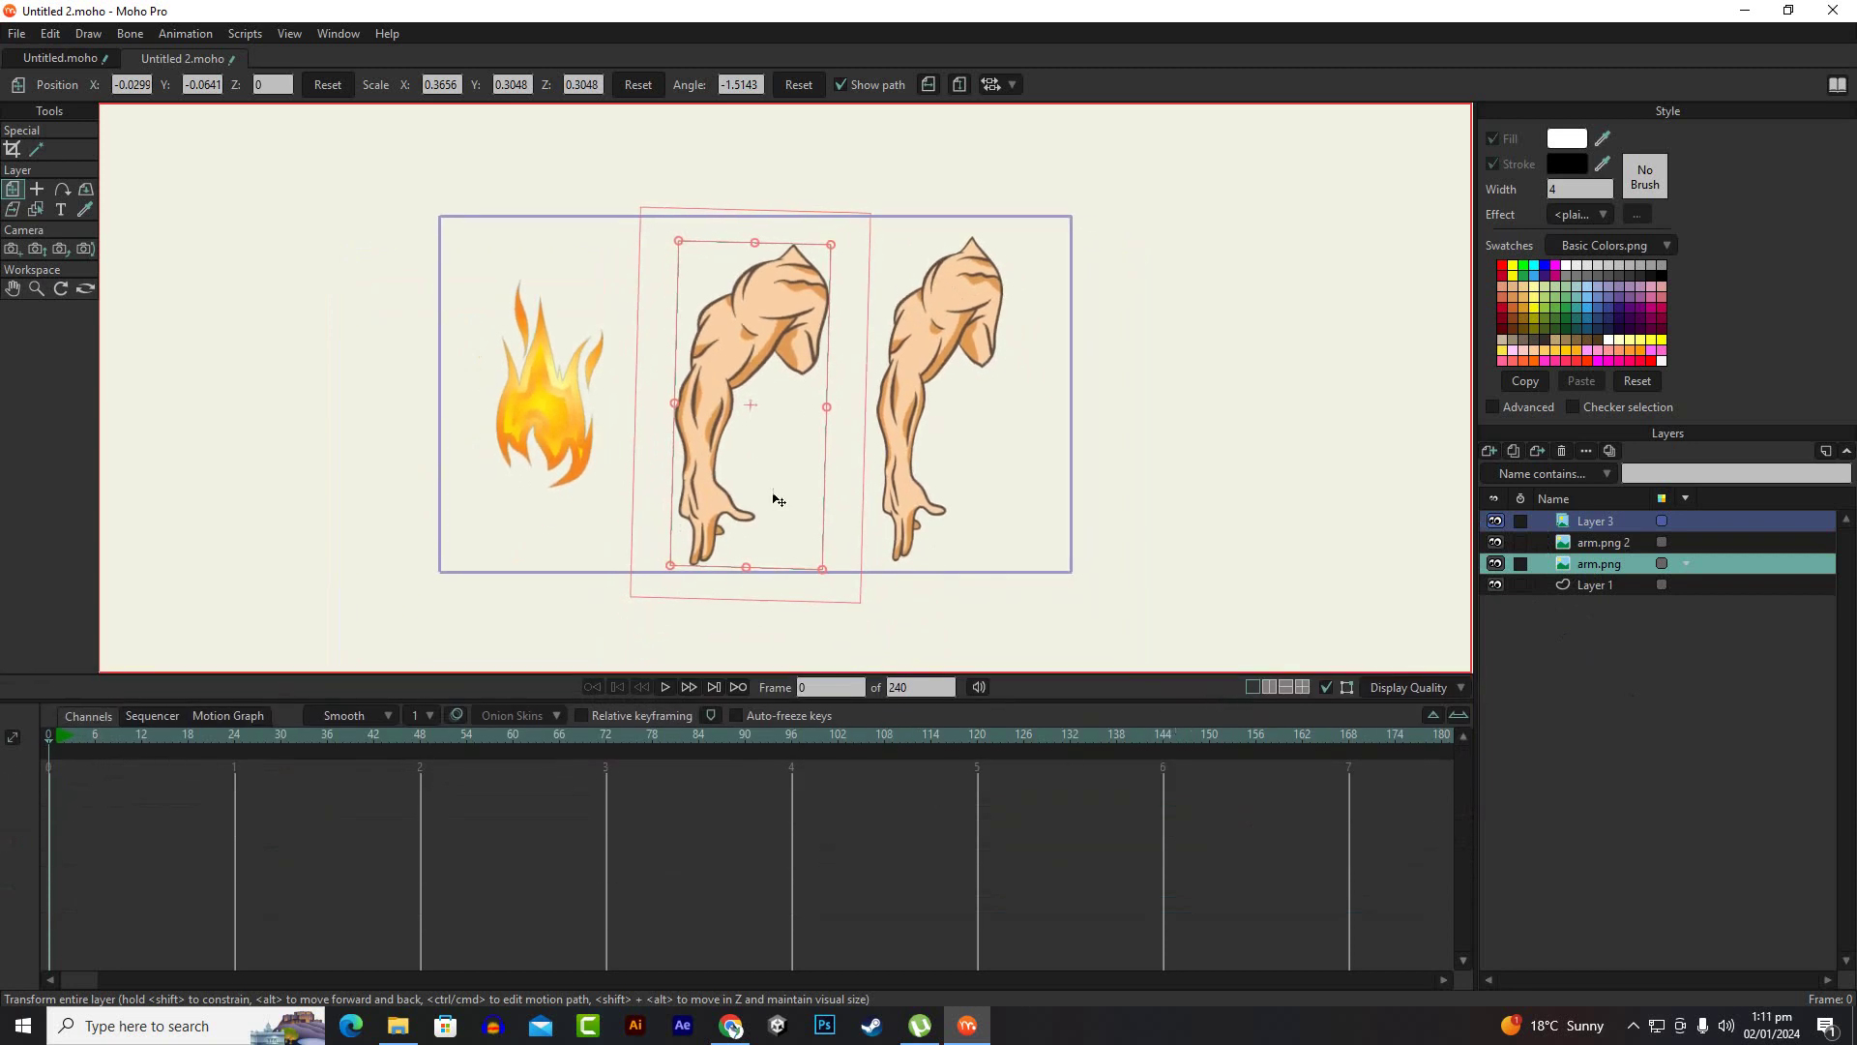
Select Layer 3 and switch the timeline visibility of the arm.png and Layer 1 layers on and off again
click(1591, 538)
click(1590, 523)
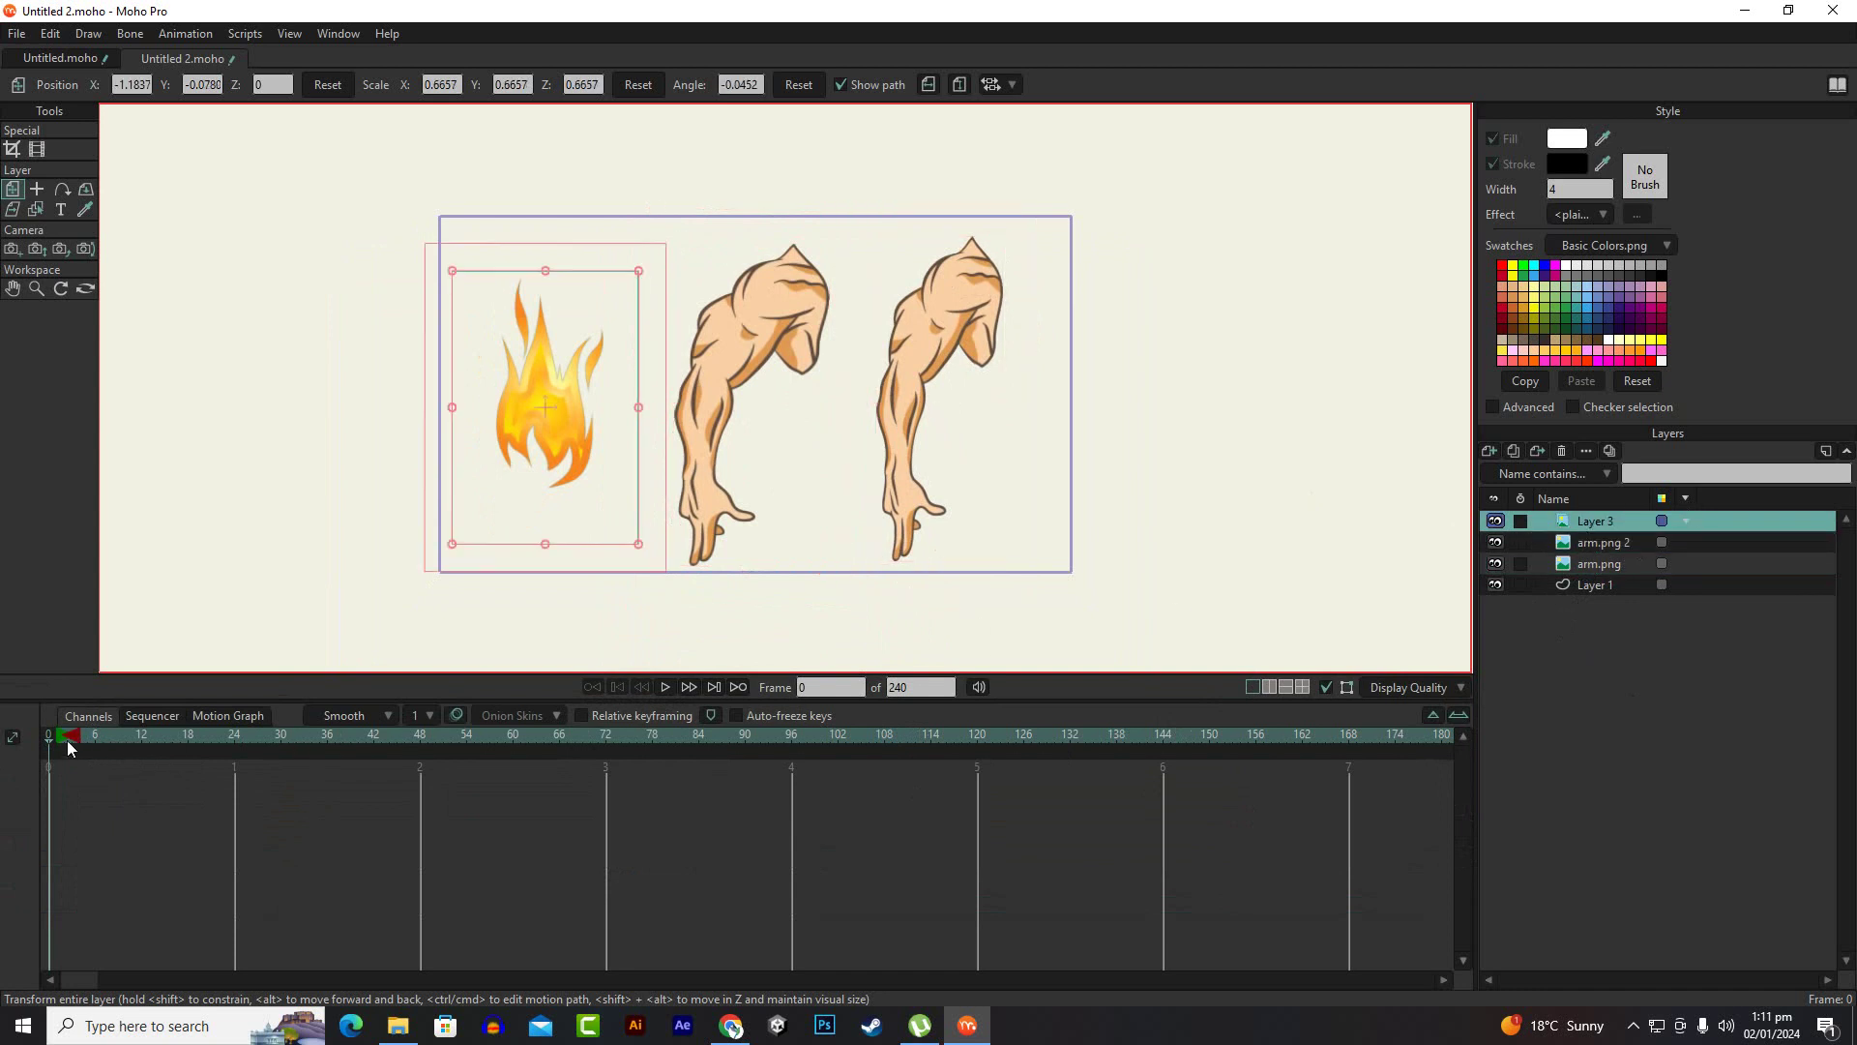
drag(62, 737, 25, 743)
click(1522, 583)
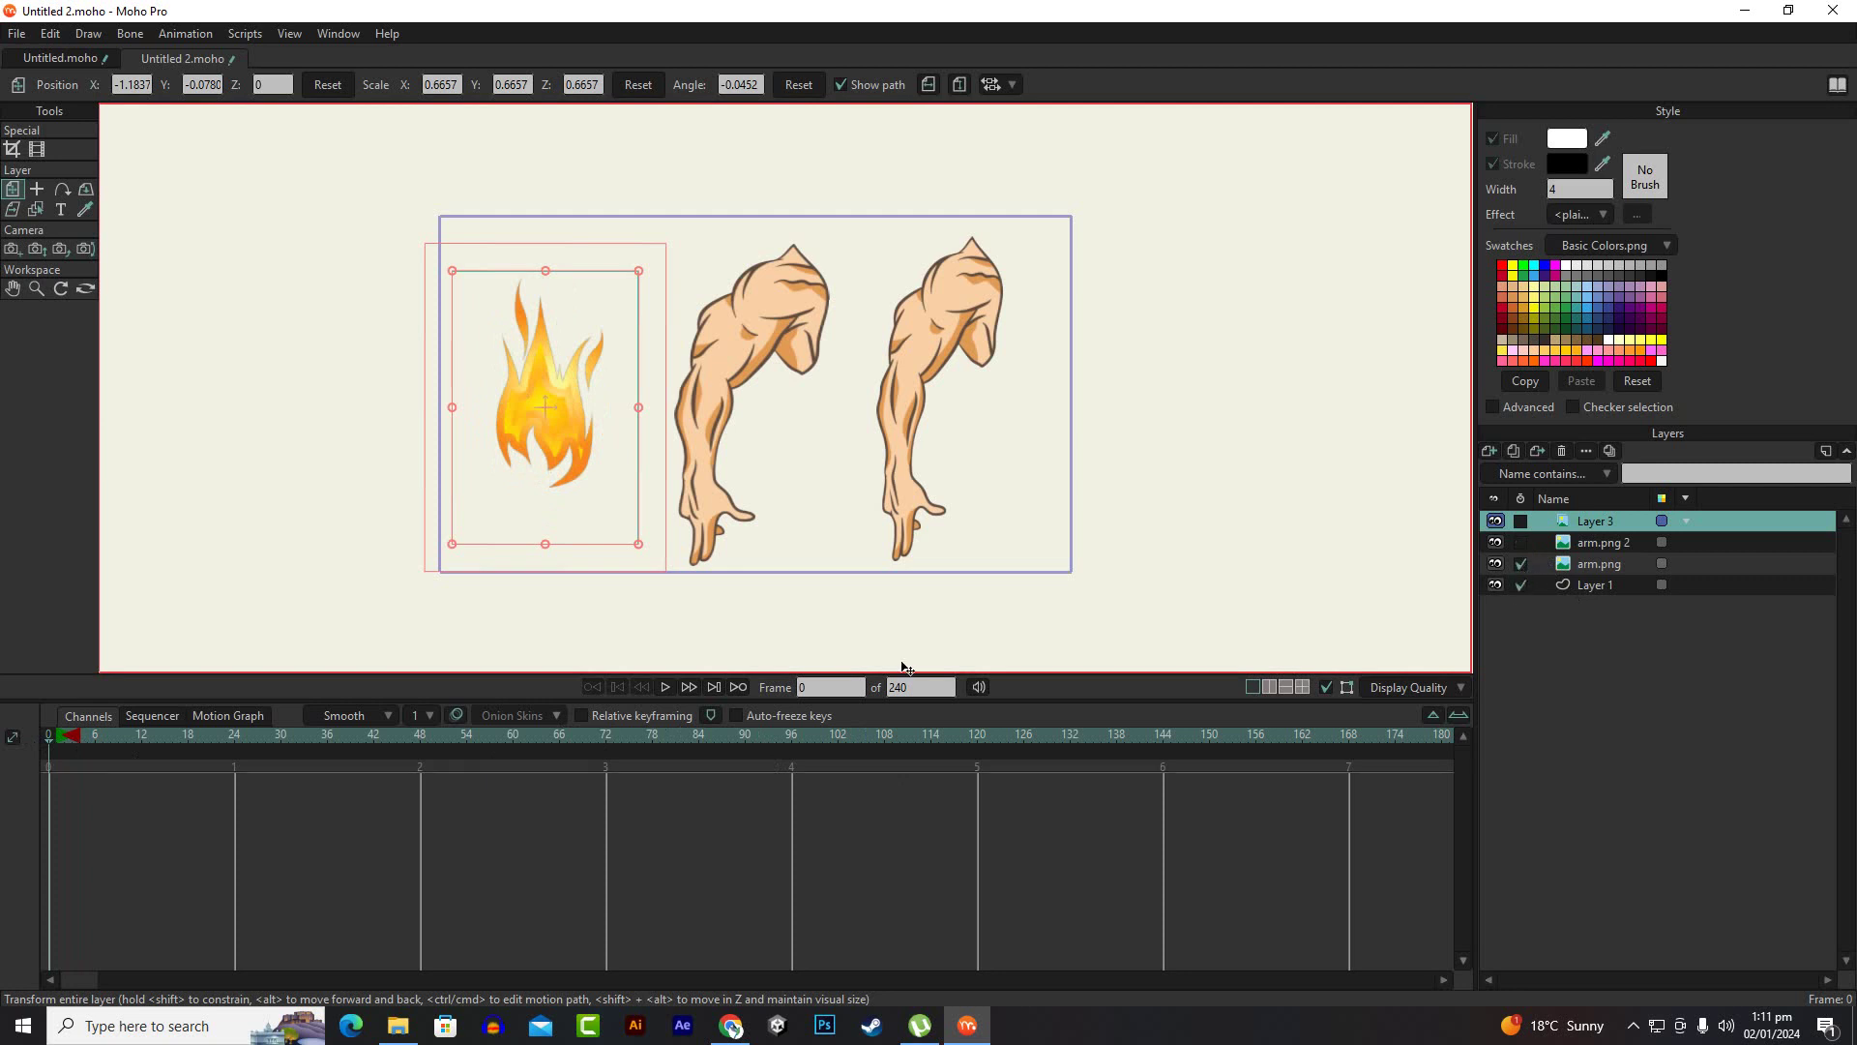
click(1520, 565)
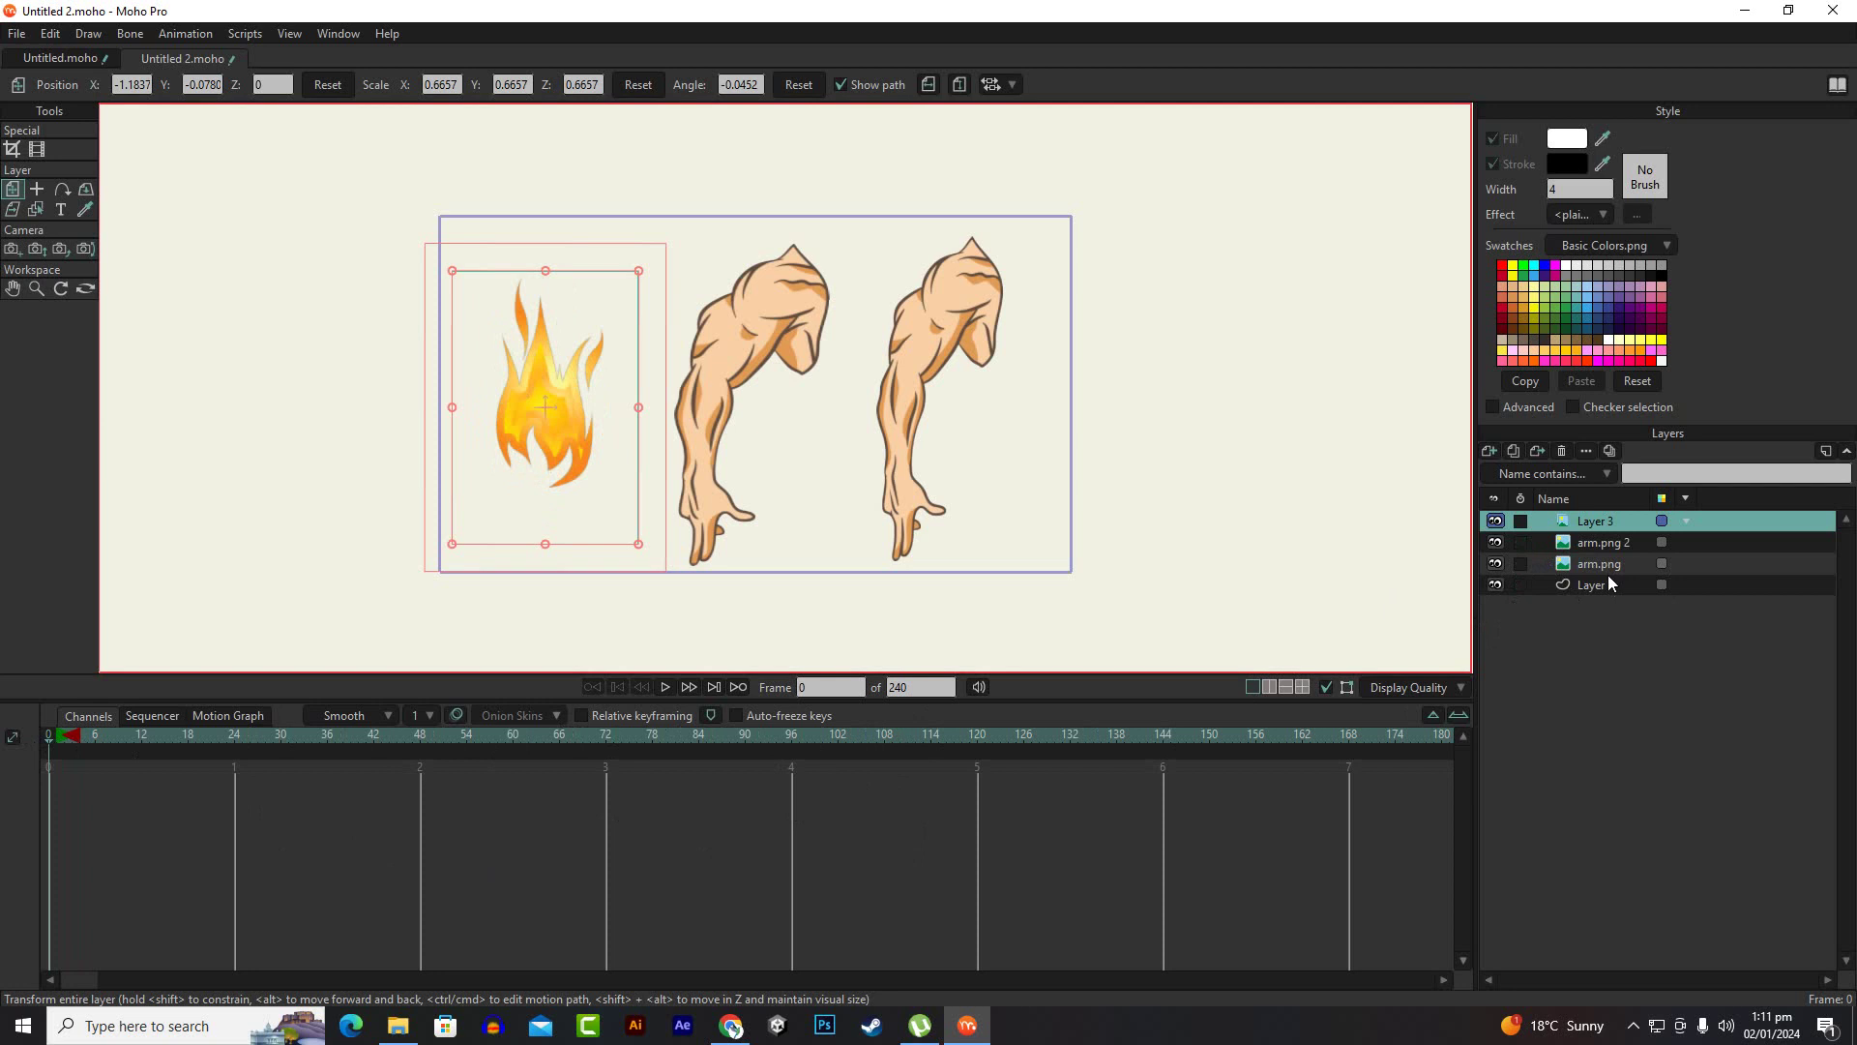
View the general layer settings of Layer 3, and move its flame image left to about X -1.64, Y -0.13
double_click(1598, 521)
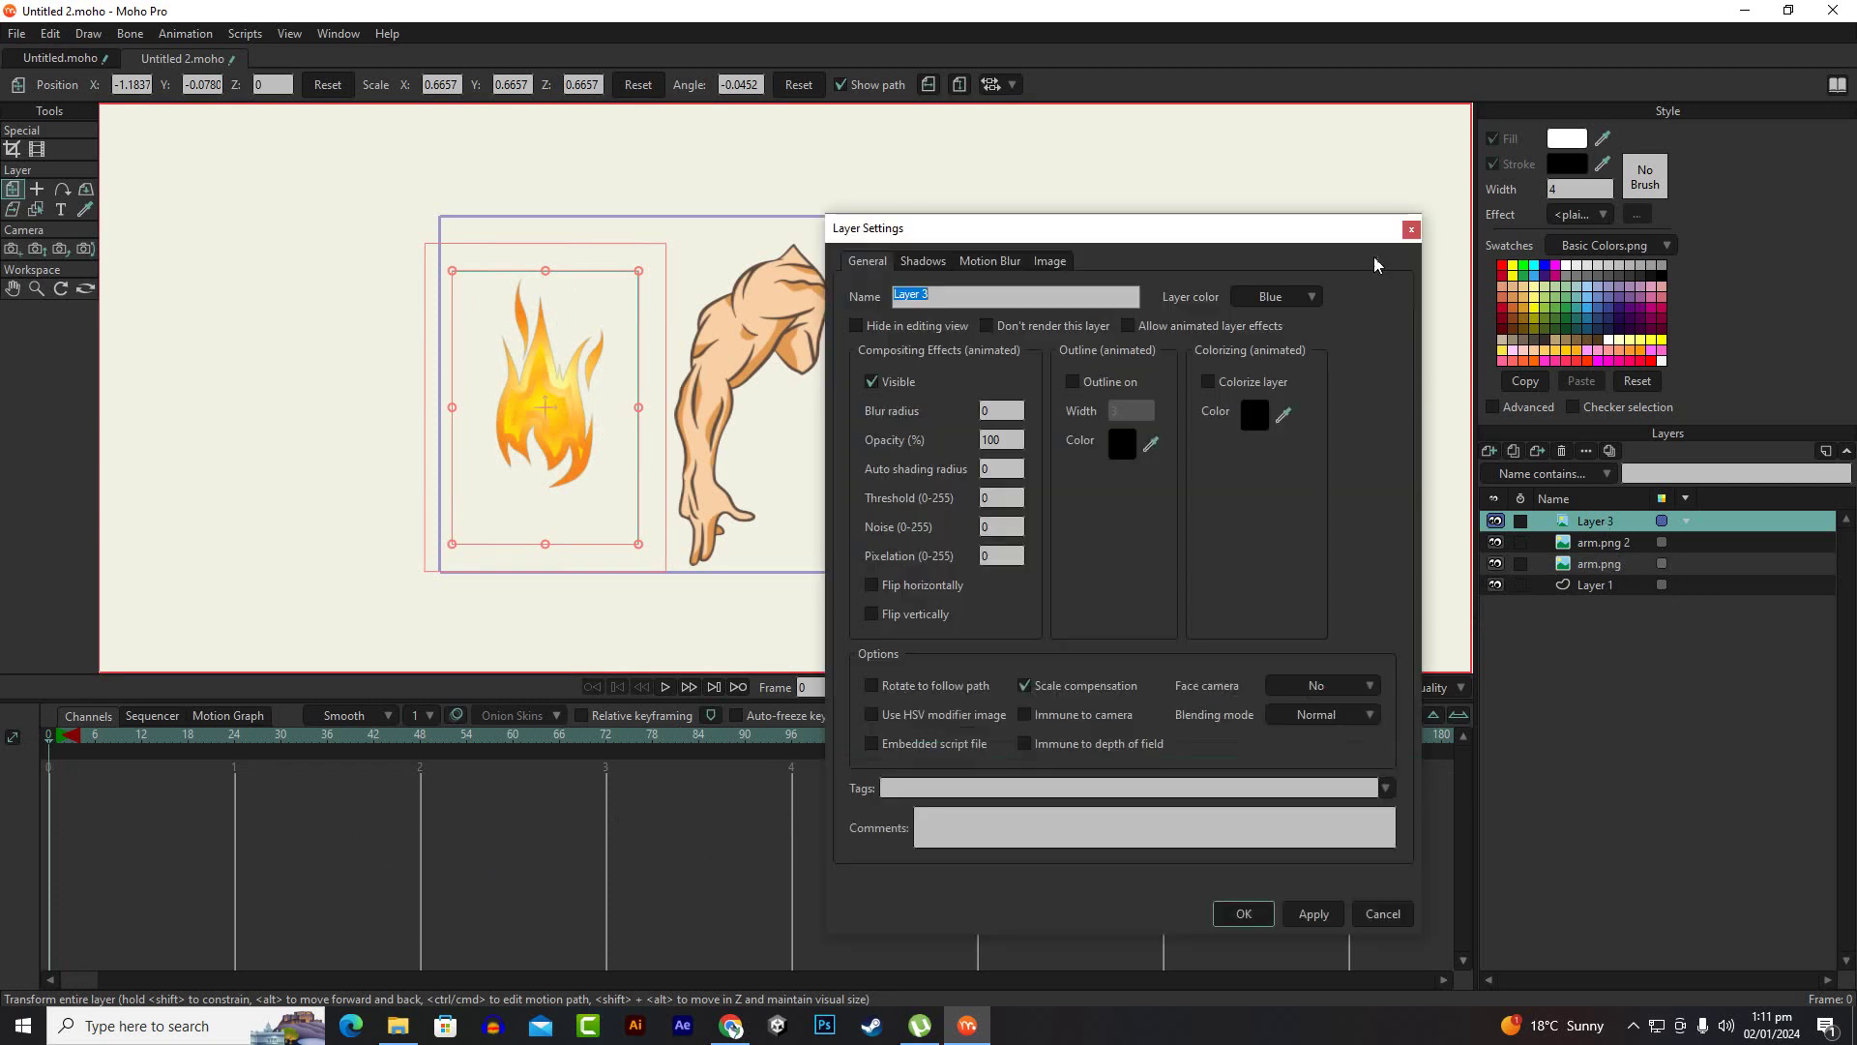
click(1412, 229)
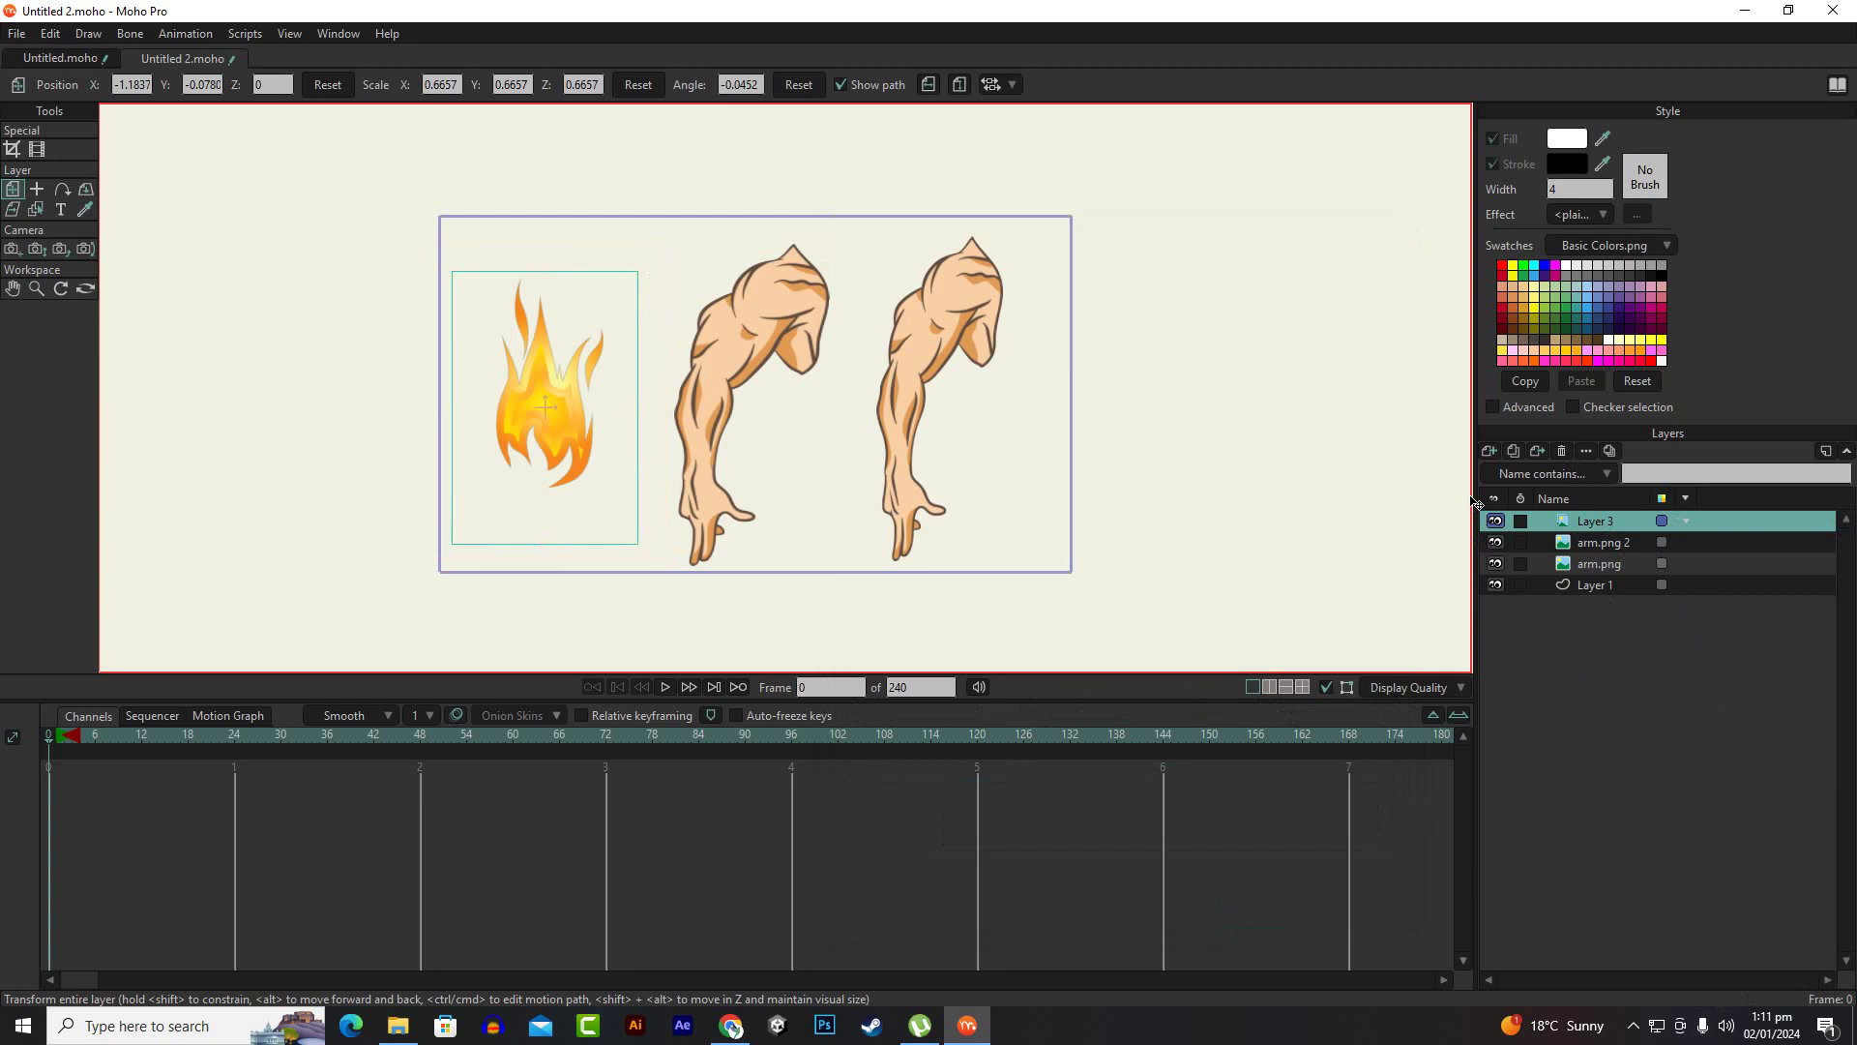
drag(1467, 501, 1439, 495)
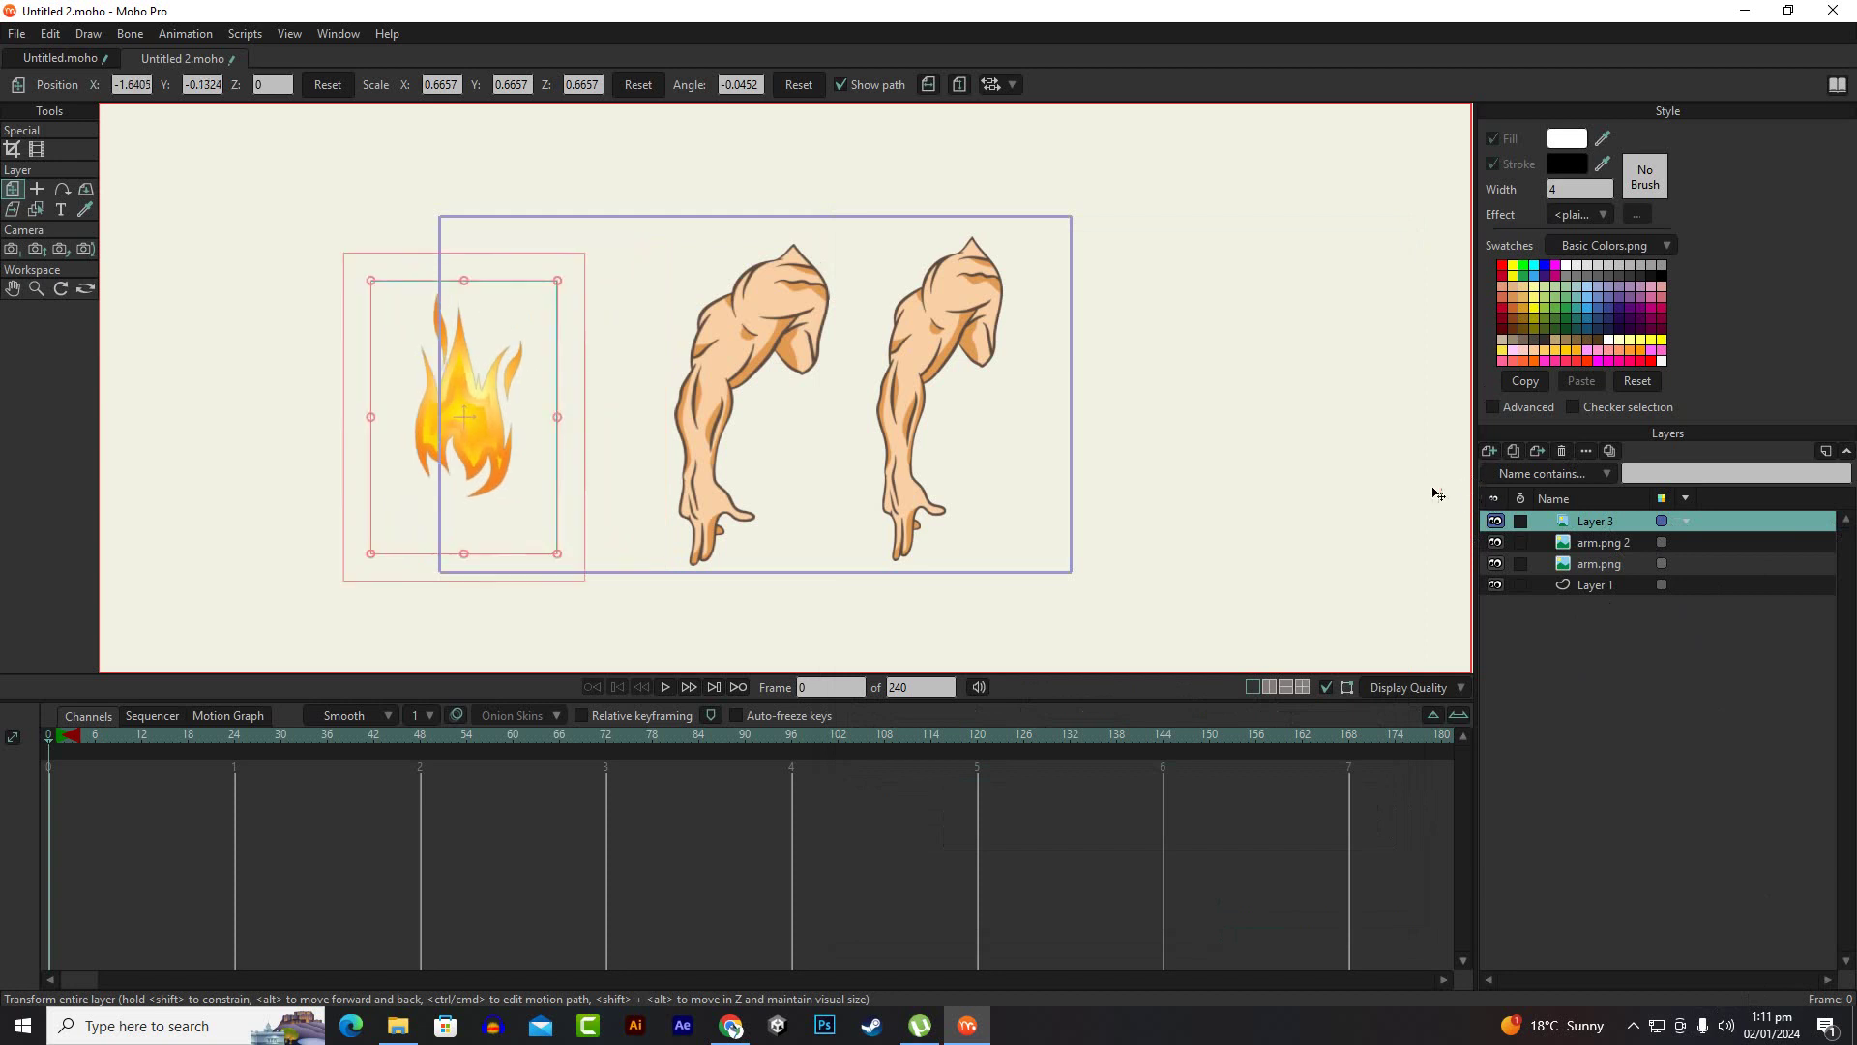
Look over the new layer types and the general settings of Layer 3, closing both without changes
click(1500, 450)
click(1583, 798)
click(1587, 451)
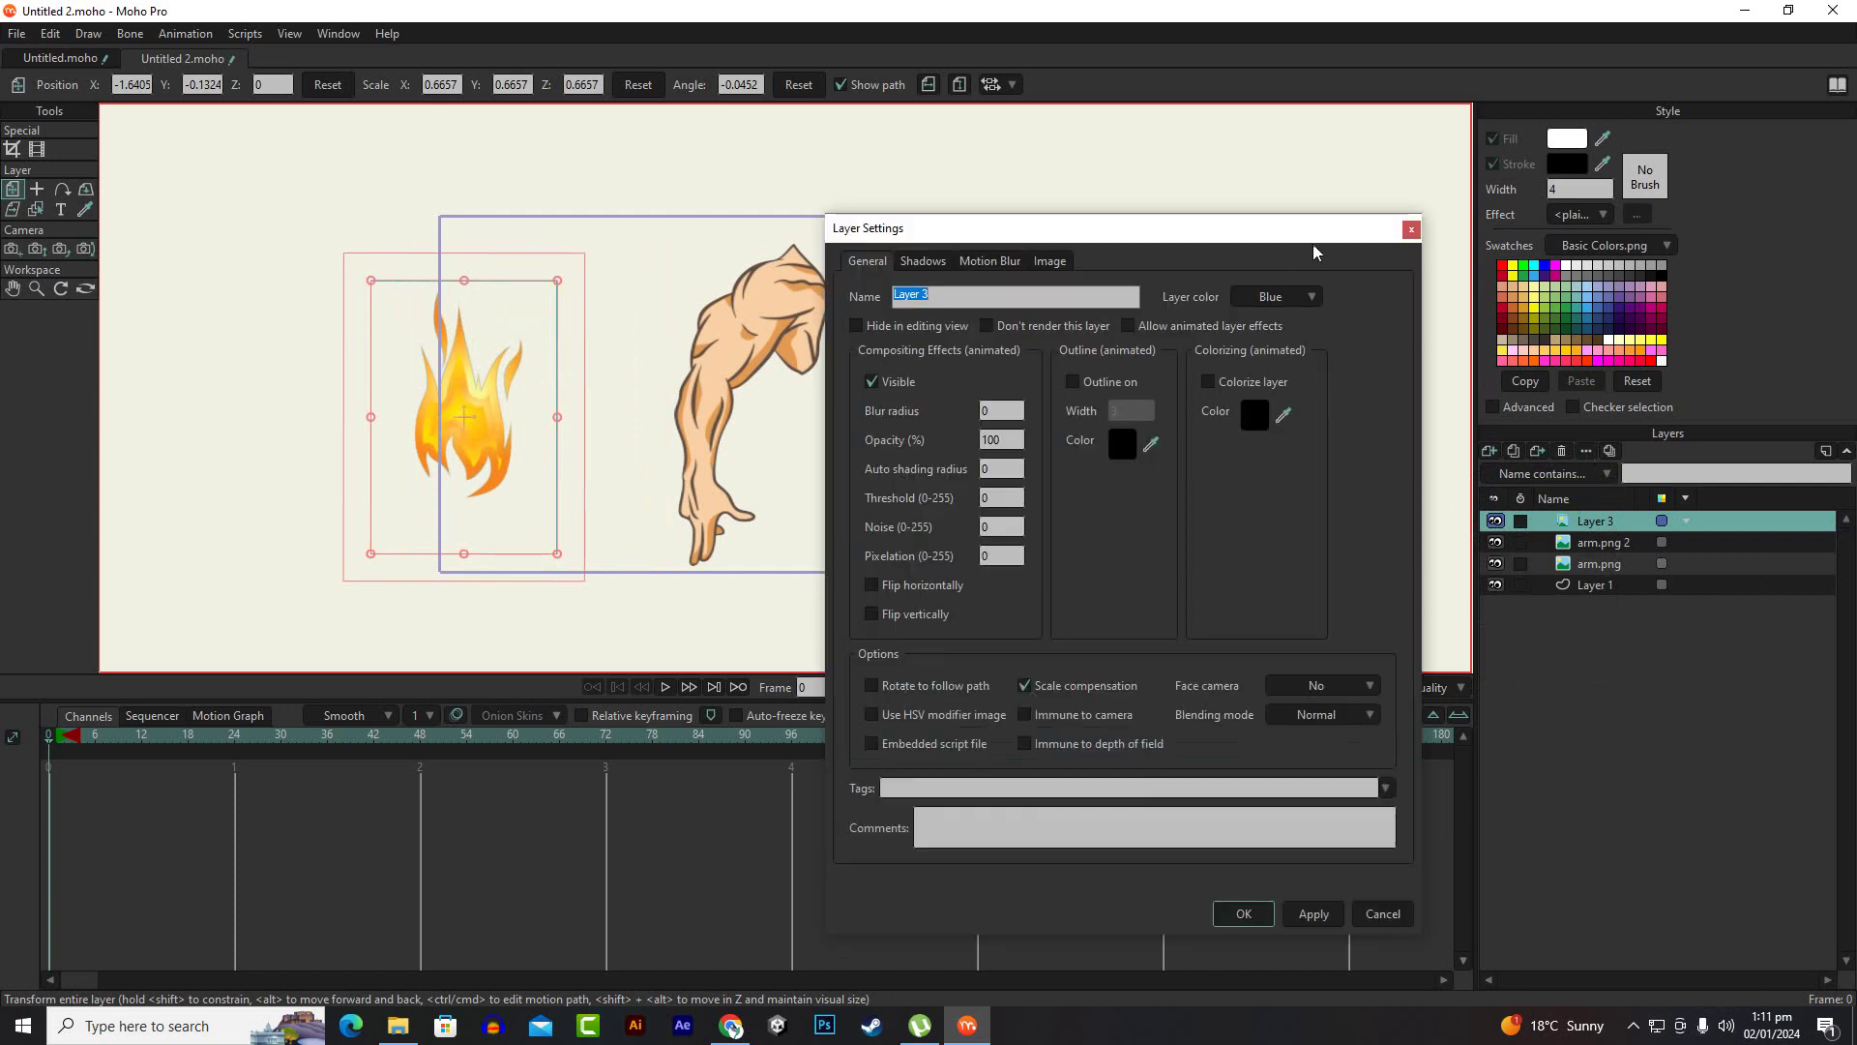
click(1411, 230)
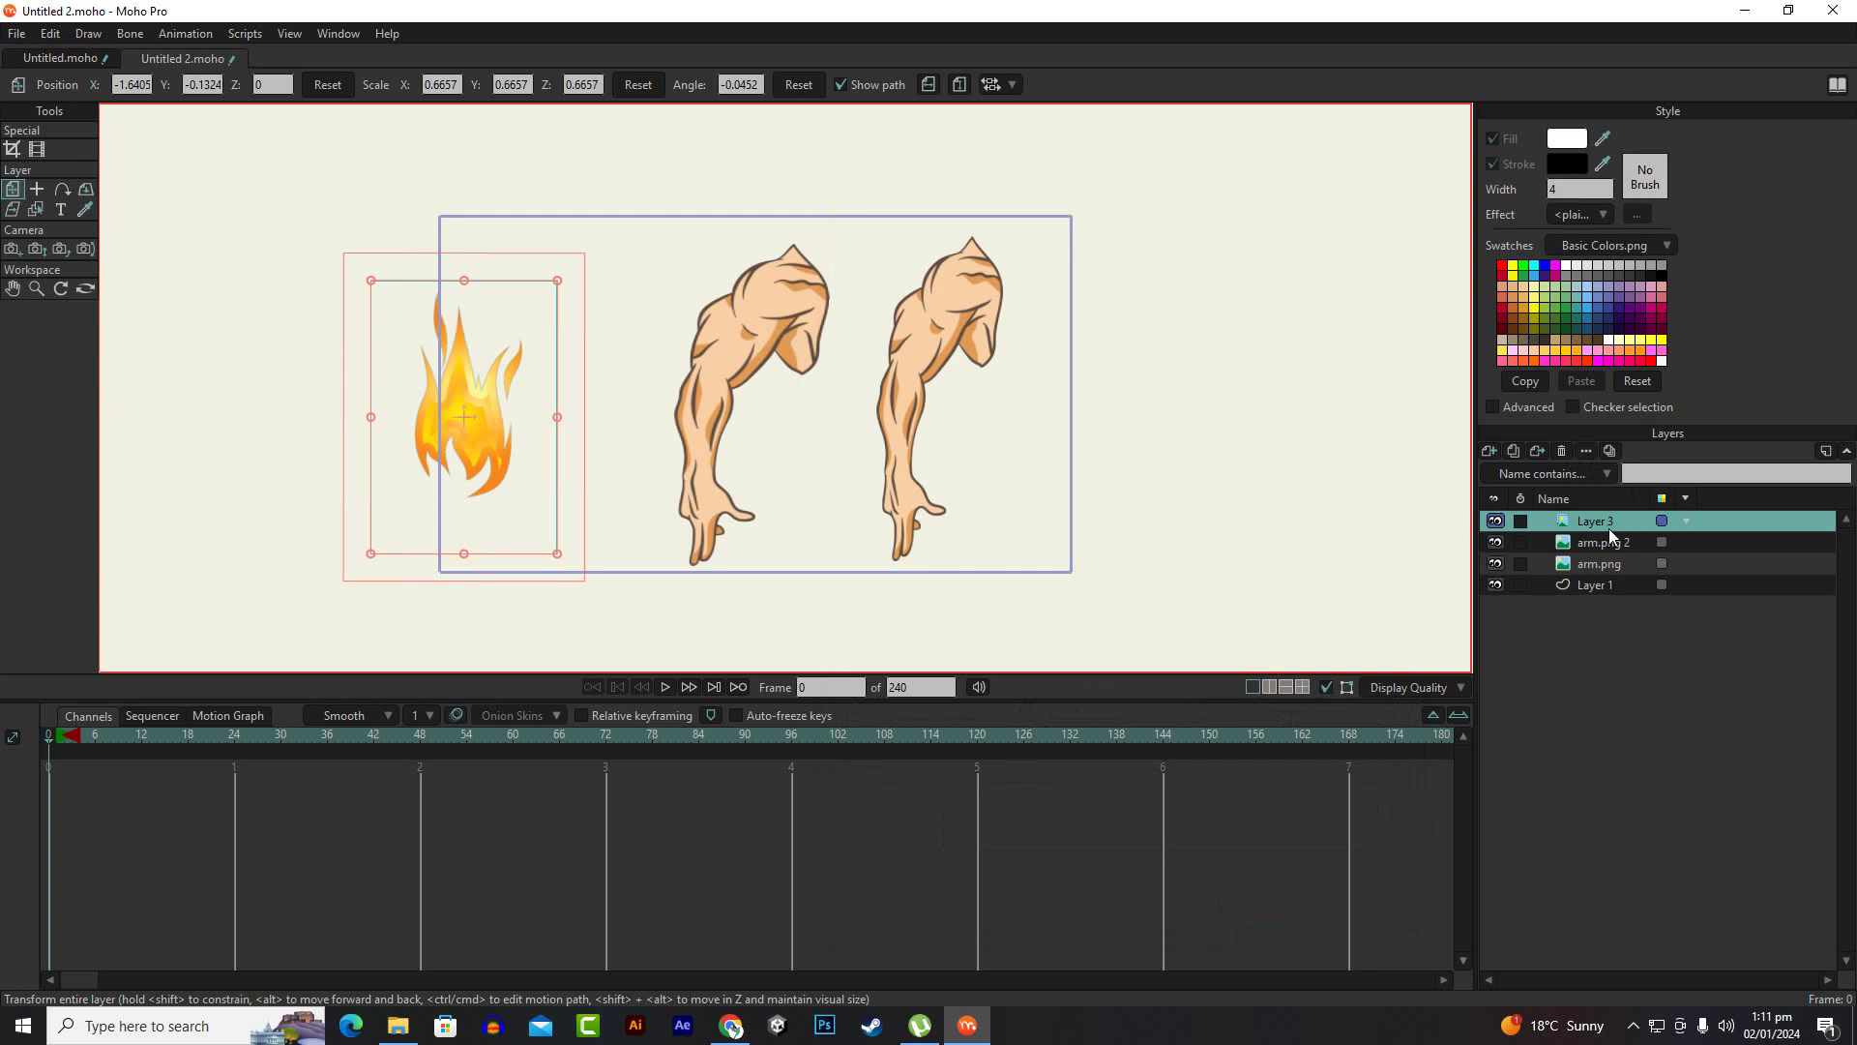